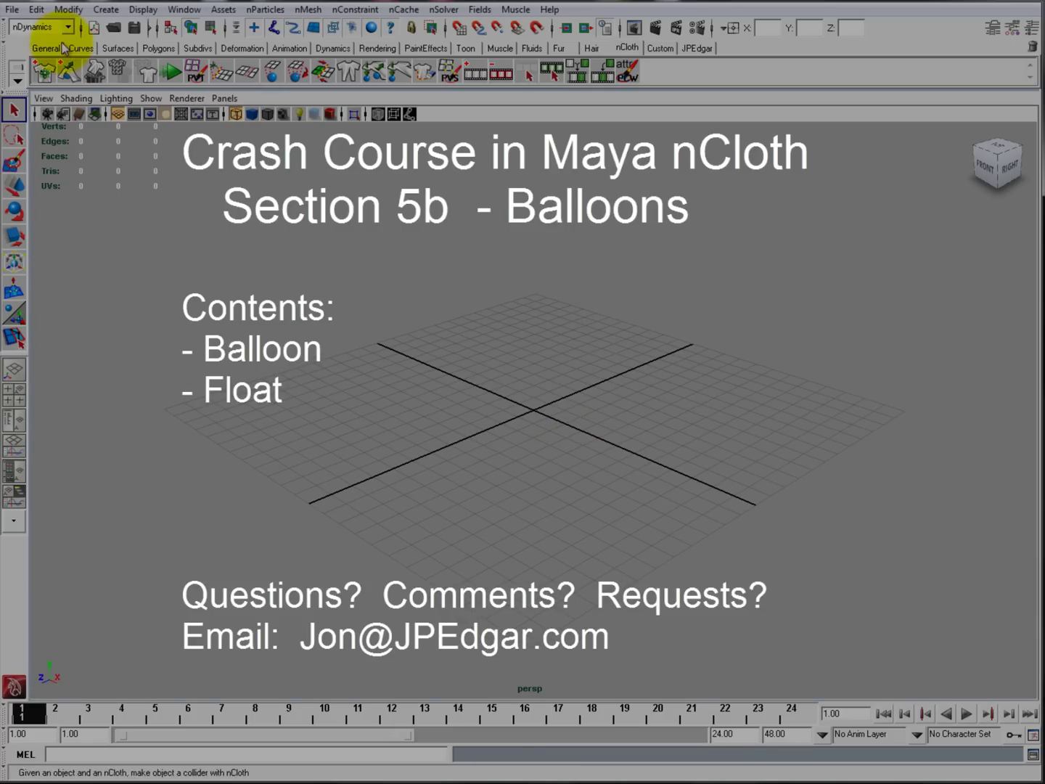
Create a polygon Soccer Ball primitive at the origin after changing to the Polygons menu set
click(68, 28)
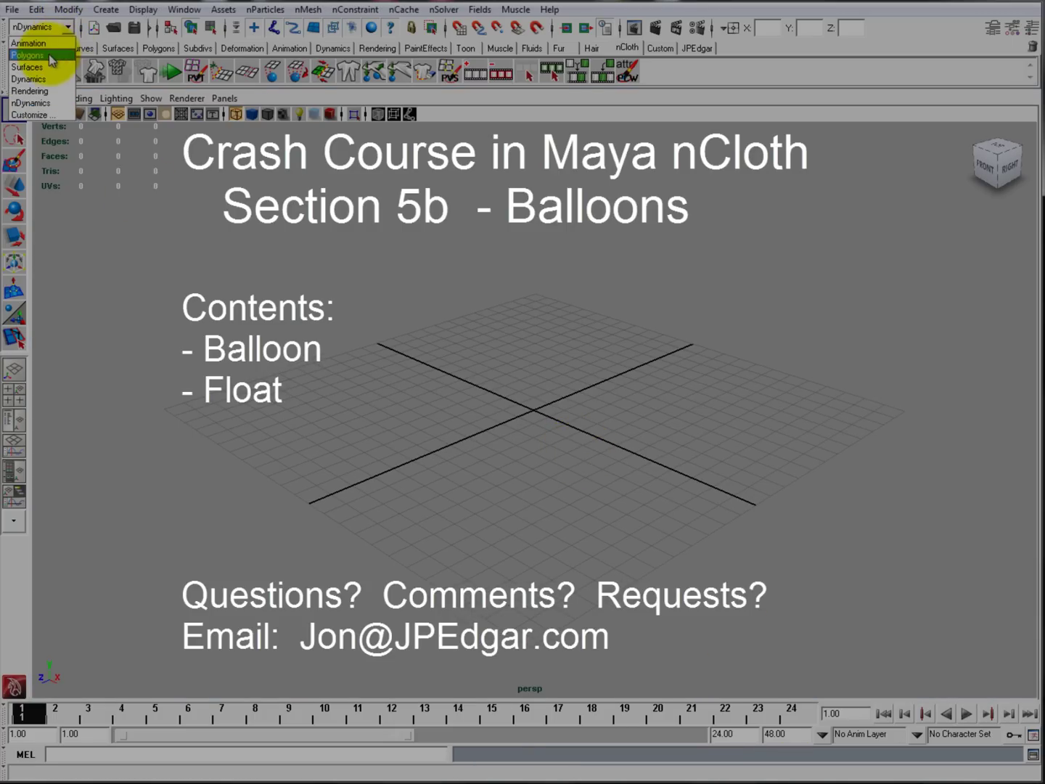
click(52, 59)
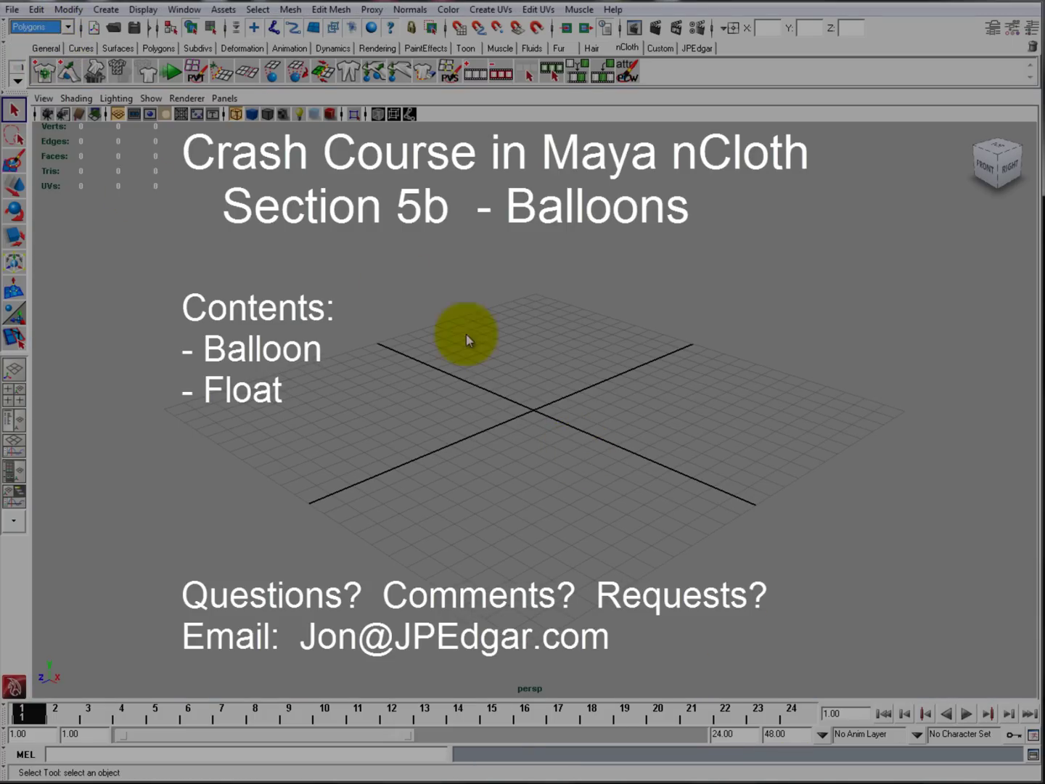
click(121, 11)
mouse_move(80, 50)
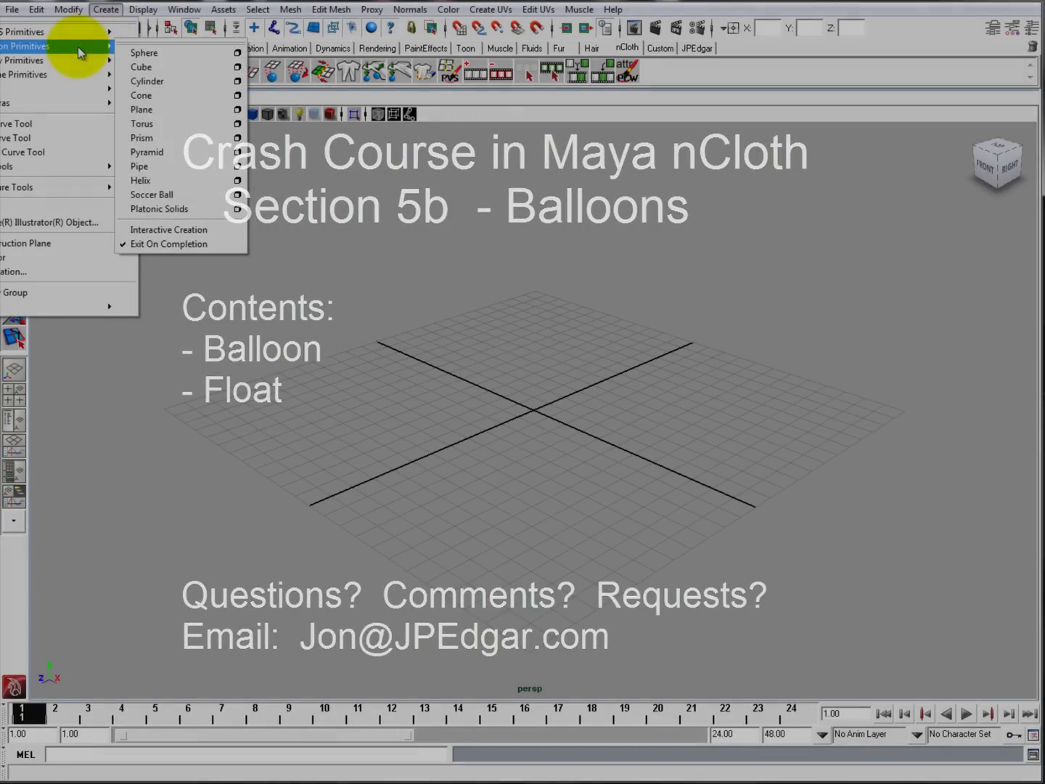
click(183, 192)
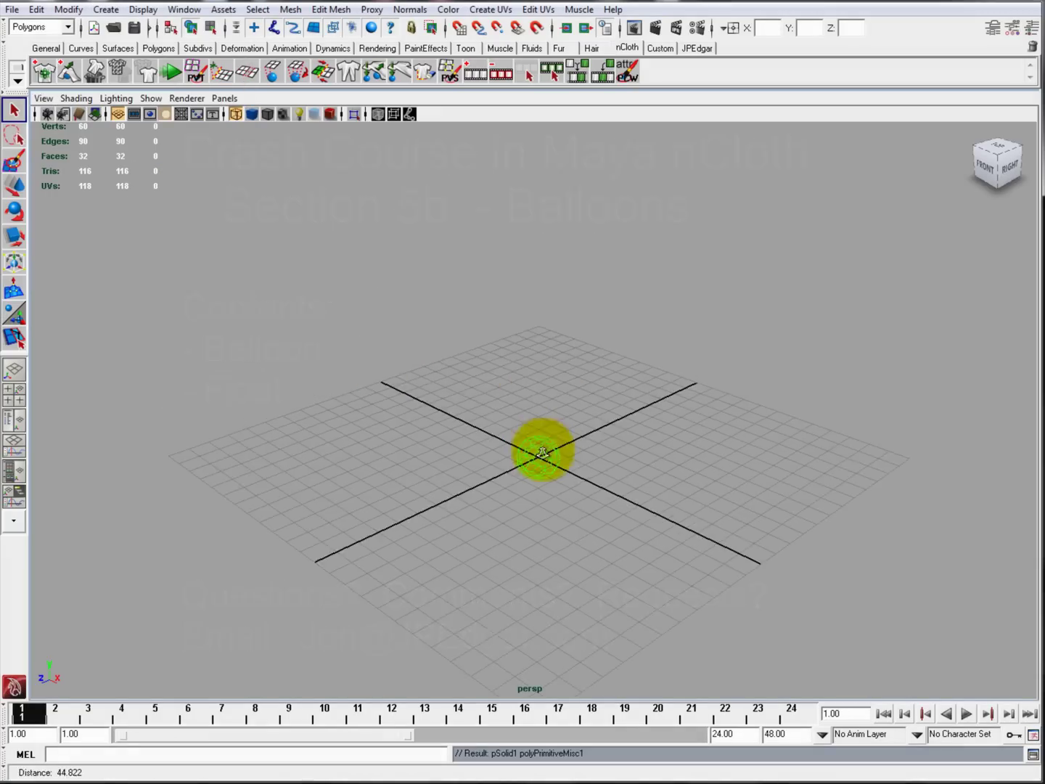
Smooth the soccer ball mesh to give it more evenly divided faces
alt+right_drag(572, 520, 562, 551)
alt+middle_drag(562, 550, 554, 512)
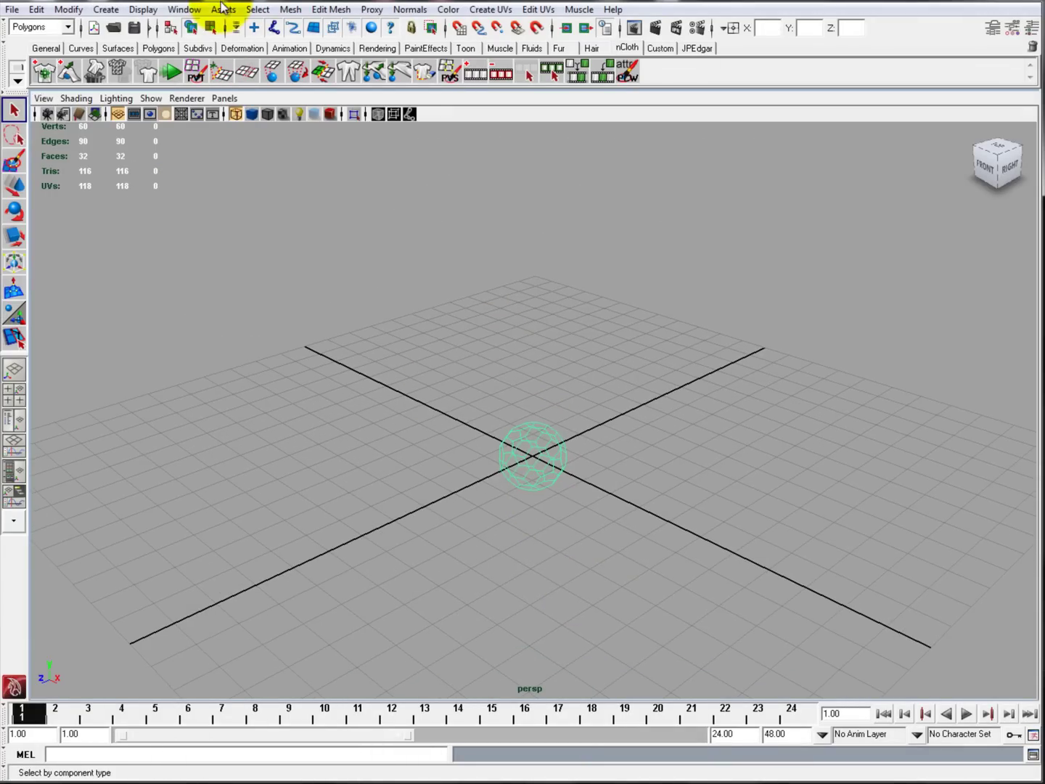
click(284, 10)
click(240, 97)
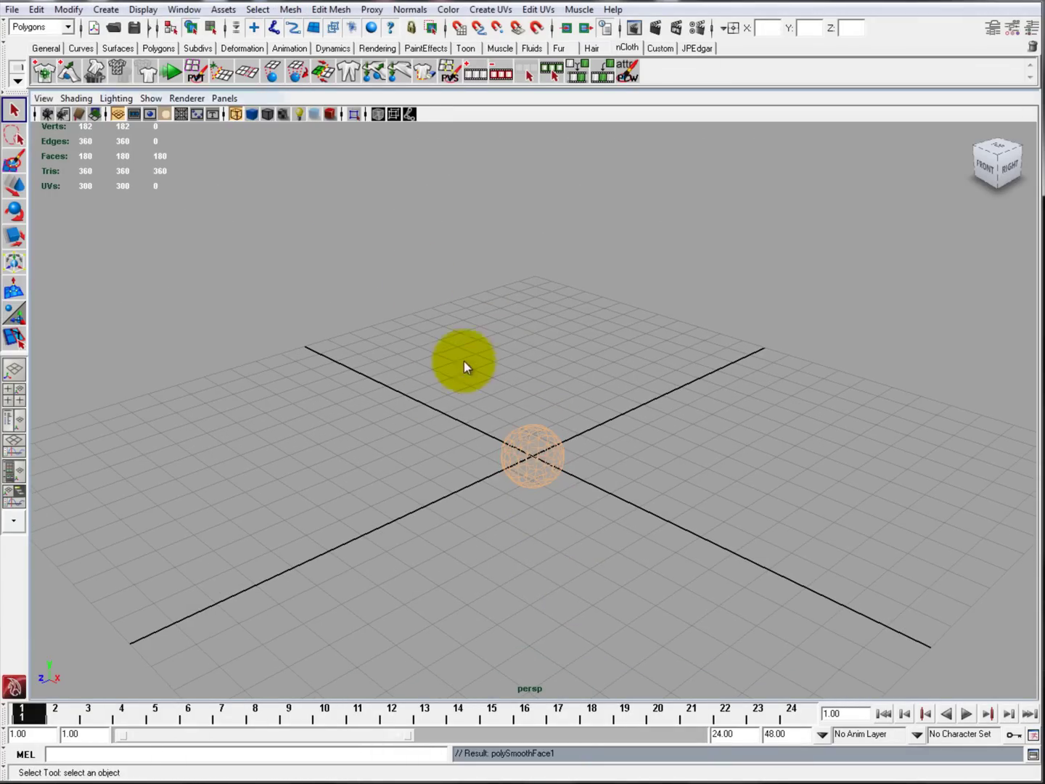
Scale the smoothed ball up uniformly and raise it above the grid, displaying it shaded
key(F8)
key(F8)
click(594, 442)
click(537, 448)
key(r)
mouse_move(532, 456)
mouse_down()
mouse_move(621, 456)
mouse_move(579, 408)
mouse_move(550, 421)
mouse_move(525, 345)
mouse_up()
key(5)
key(w)
alt+drag(525, 346, 567, 367)
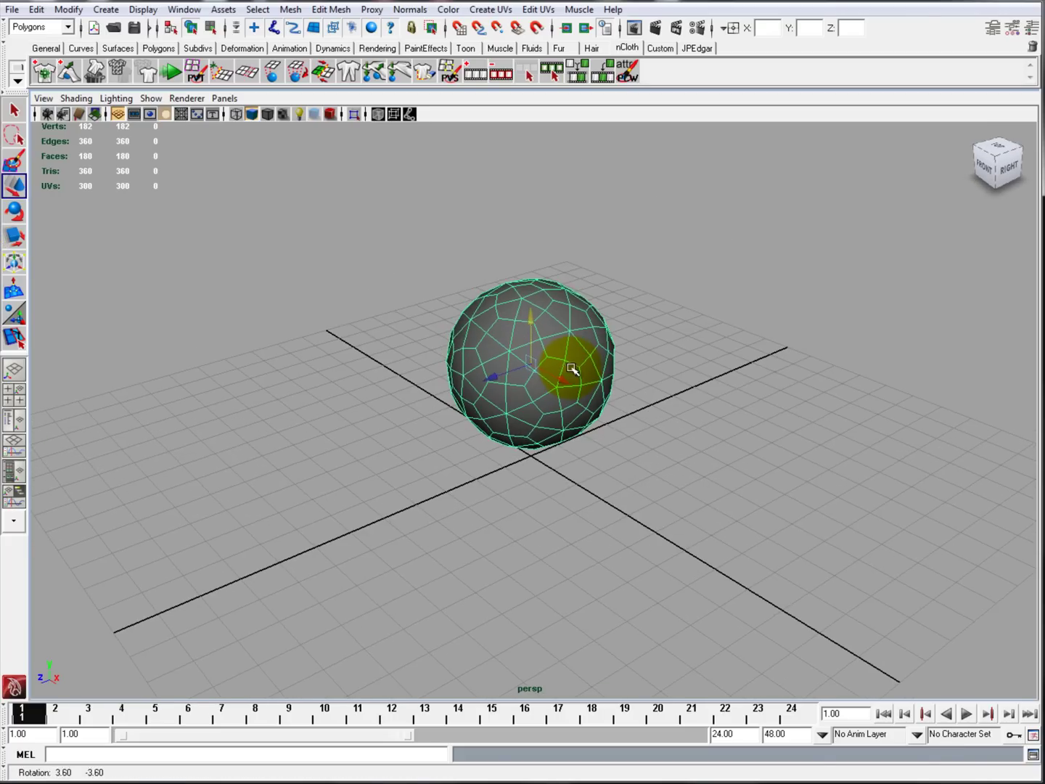
Clean up the ball by freezing its transformations, softening its edges and deleting all history
click(697, 48)
click(574, 73)
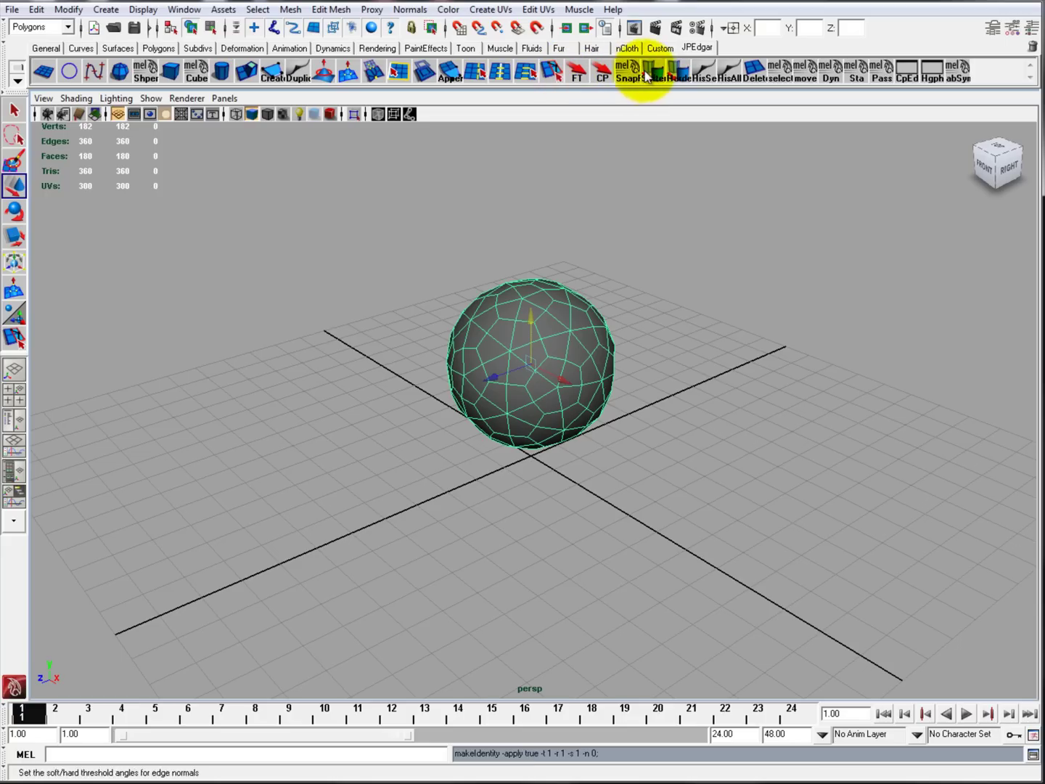
click(649, 73)
click(728, 72)
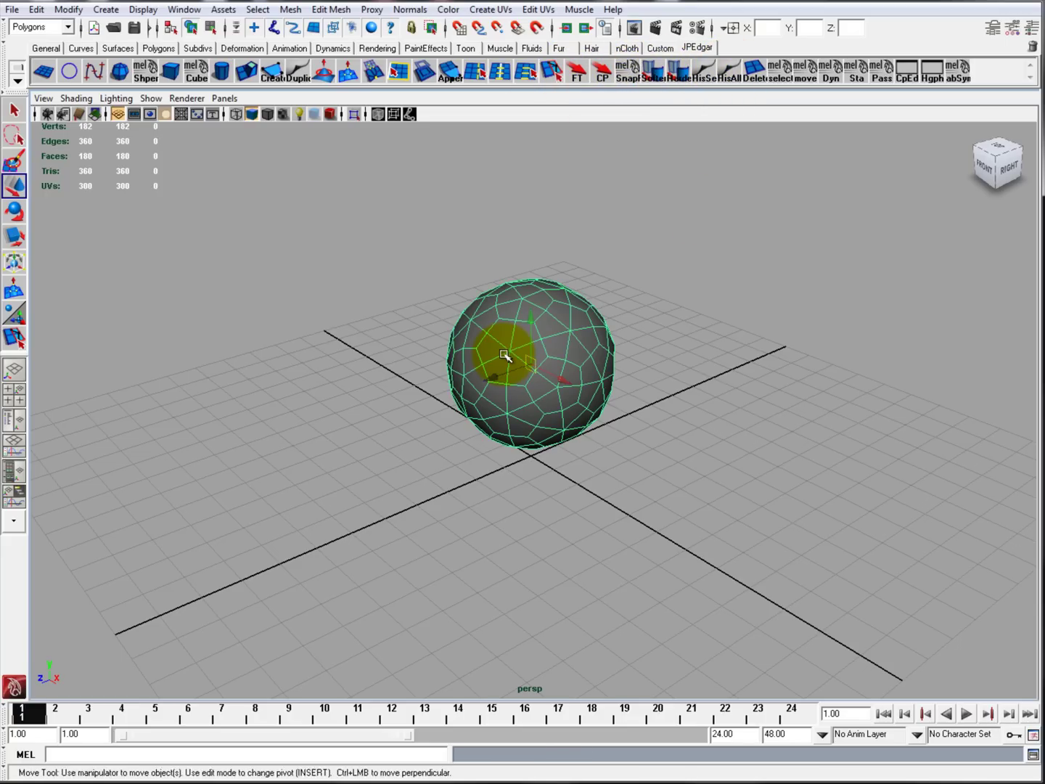
Convert the ball to an nCloth object
click(627, 48)
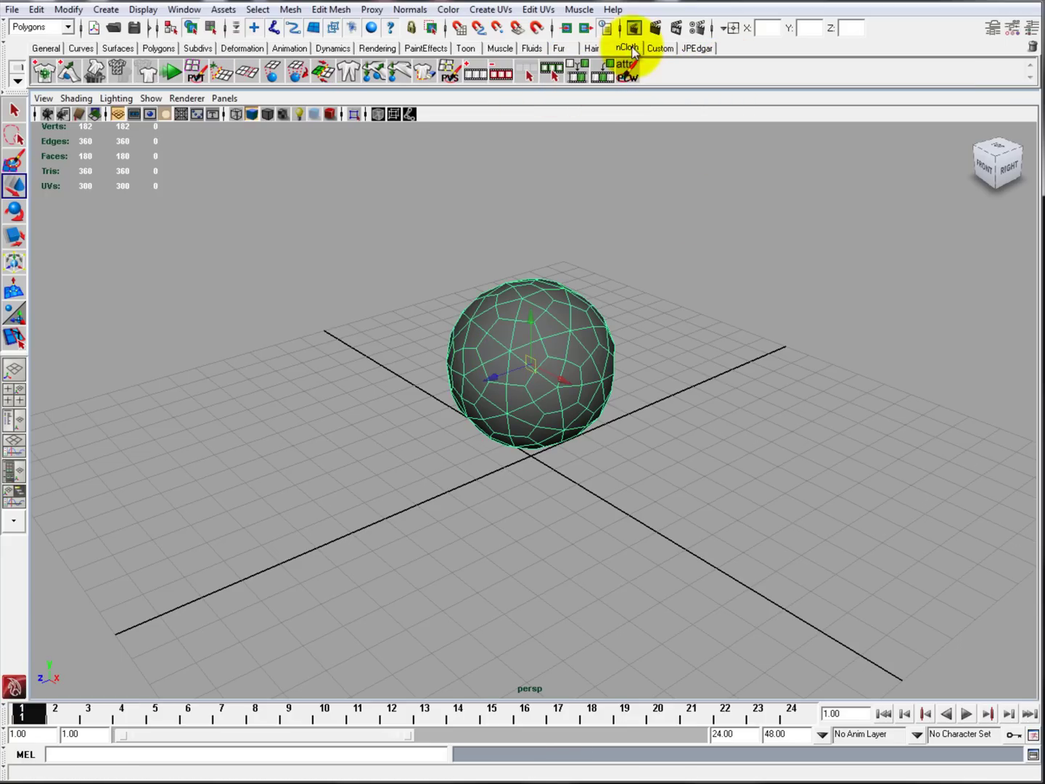
click(43, 71)
click(460, 310)
In the front view, apply a Tearable Surface constraint to the vertices at the very top of the ball
key(space)
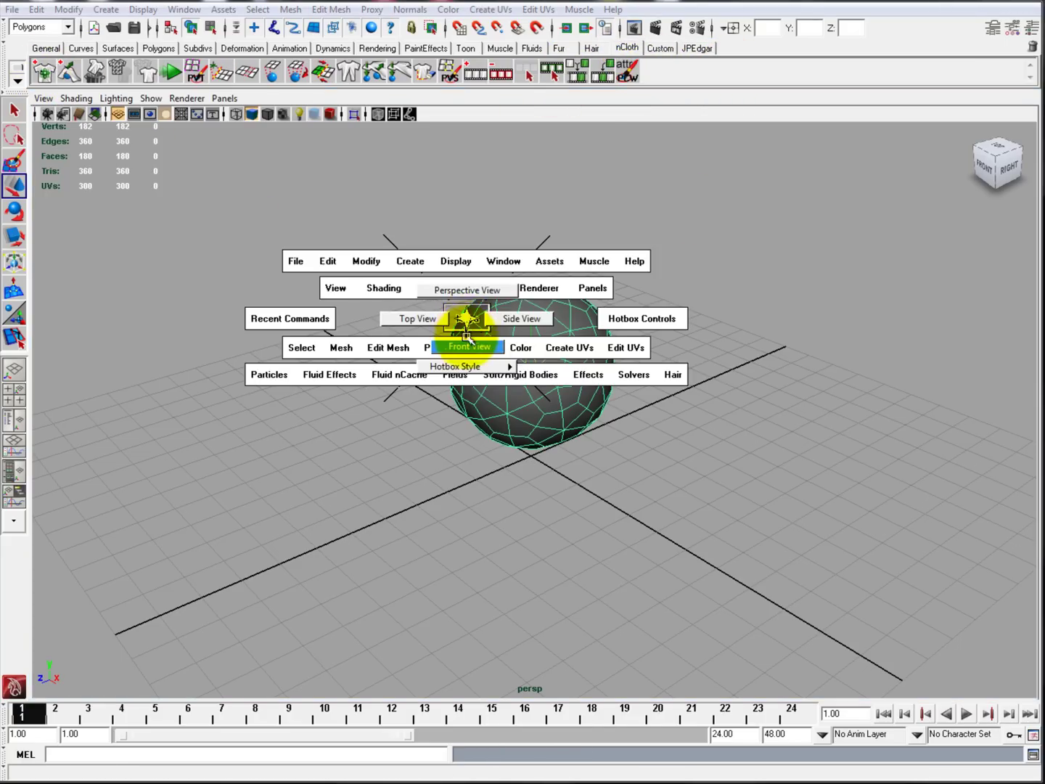
drag(469, 318, 520, 361)
right_drag(518, 311, 500, 312)
drag(482, 274, 538, 310)
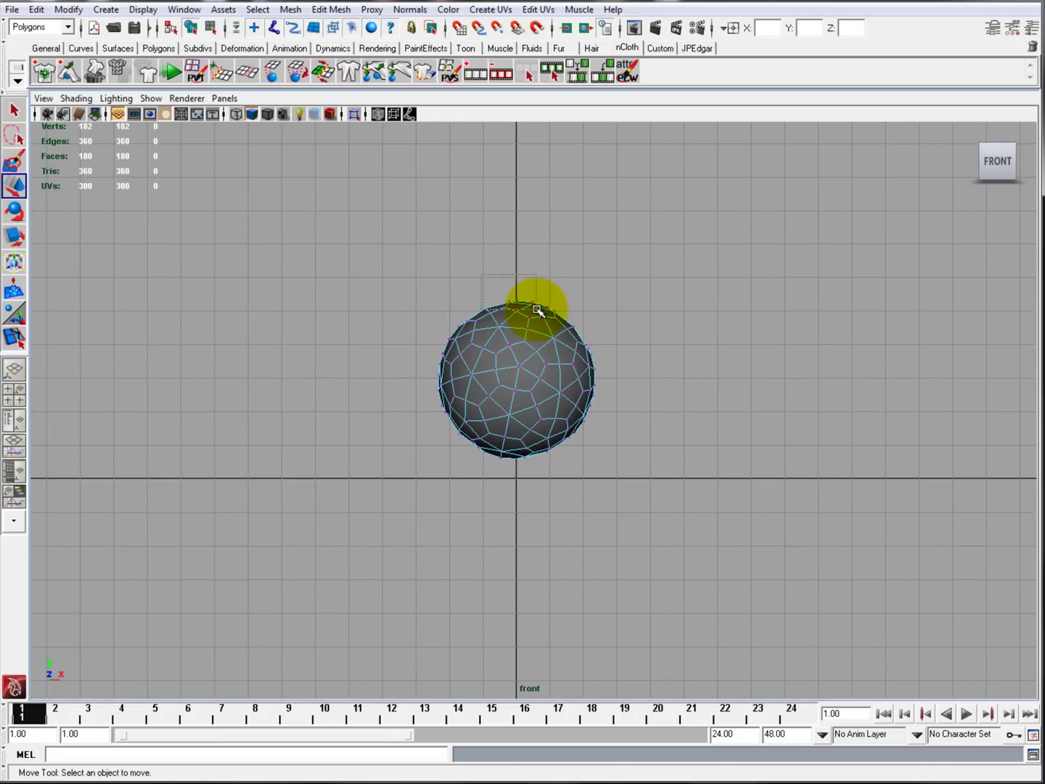
click(347, 71)
click(533, 363)
Return to the perspective view with the Outliner and set the Glue Strength of dynamicConstraint1 to 1
key(space)
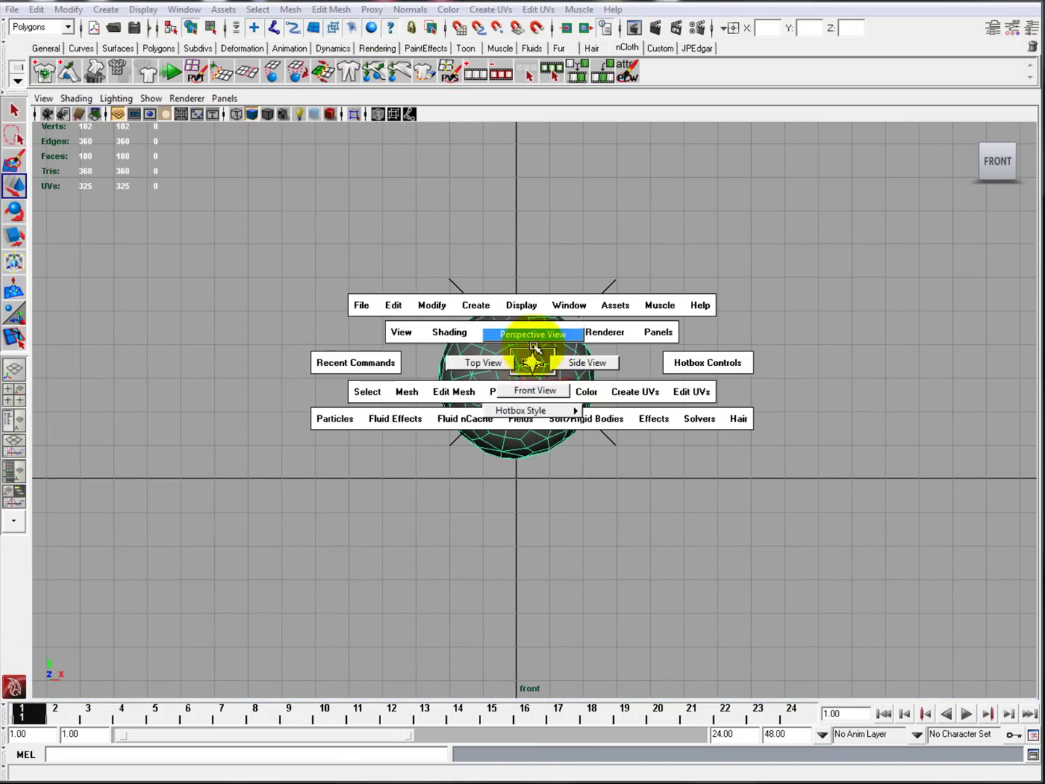
drag(533, 362, 518, 373)
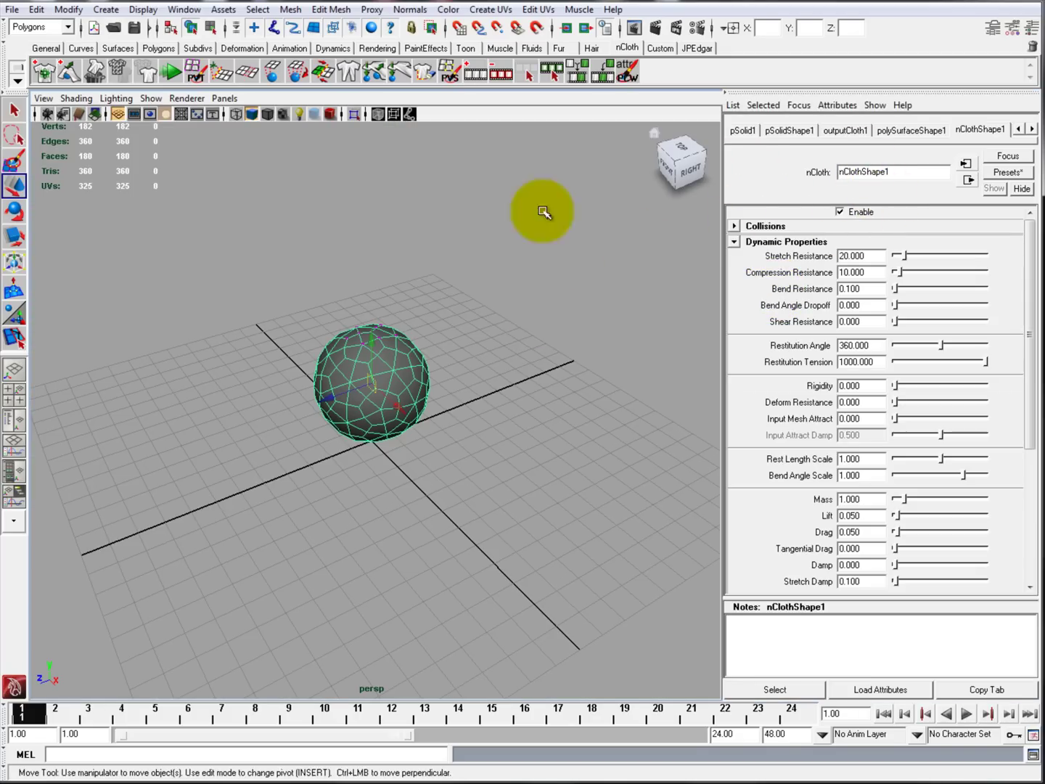
click(13, 426)
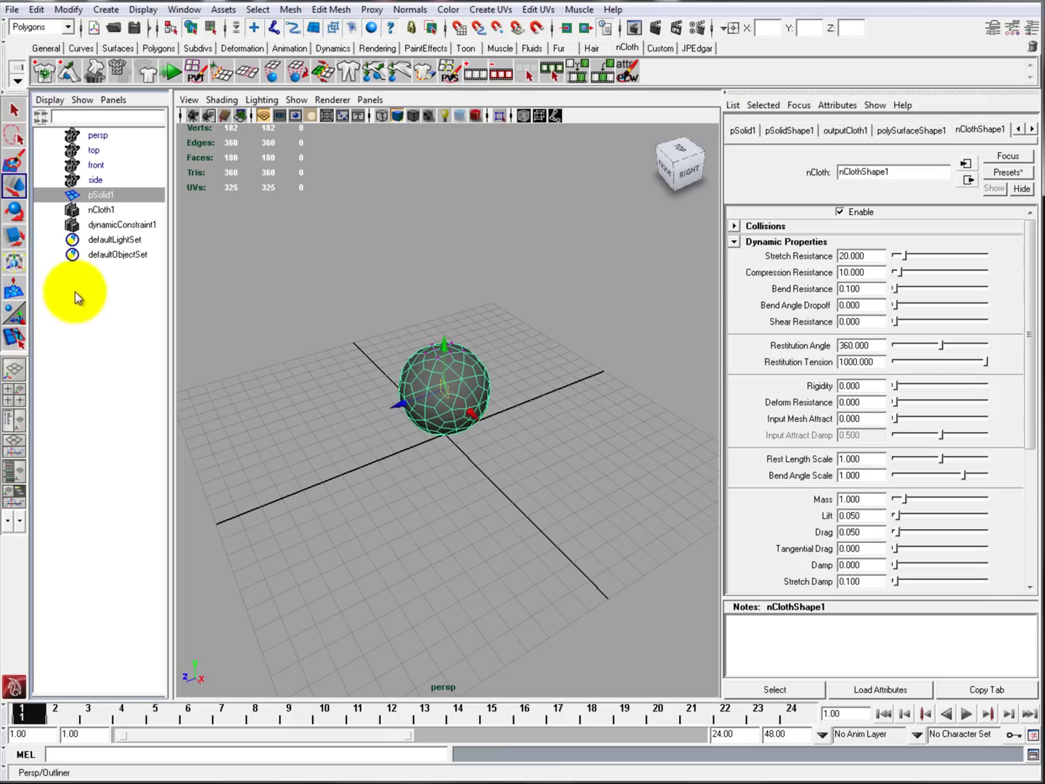
click(75, 225)
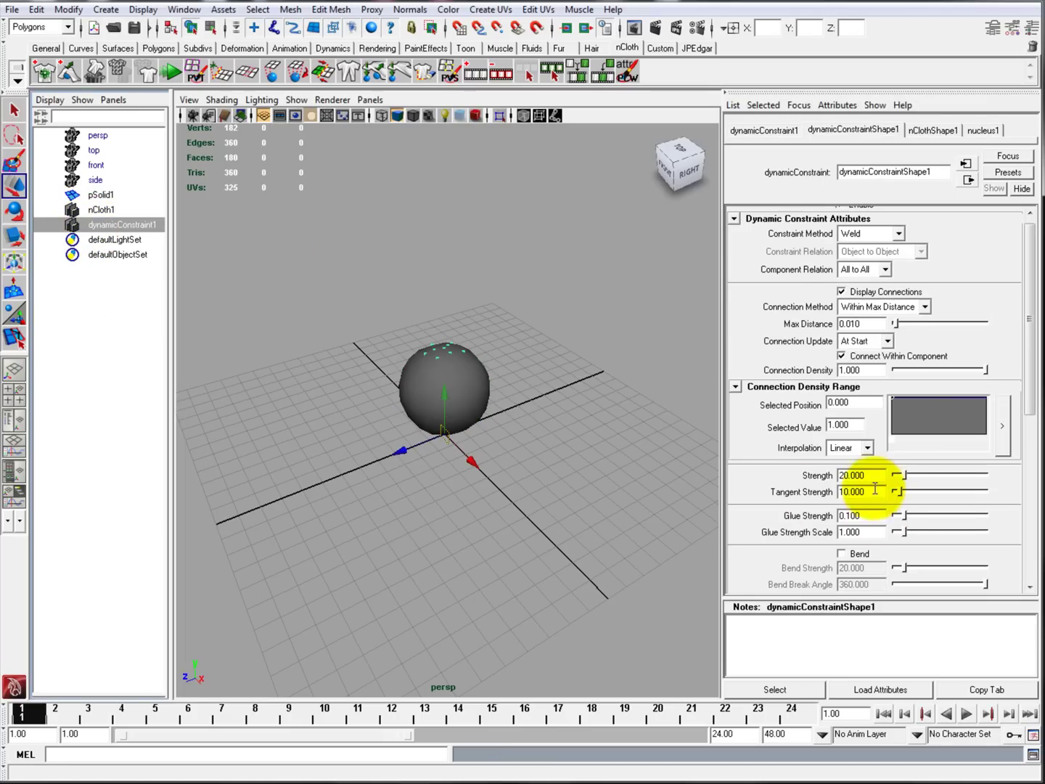
double_click(878, 516)
text(1)
key(Return)
Enable Use Plane for the ground plane of the ball's nucleus1 solver
alt+middle_drag(488, 393, 494, 394)
alt+right_drag(495, 394, 500, 441)
key(q)
click(506, 389)
click(460, 394)
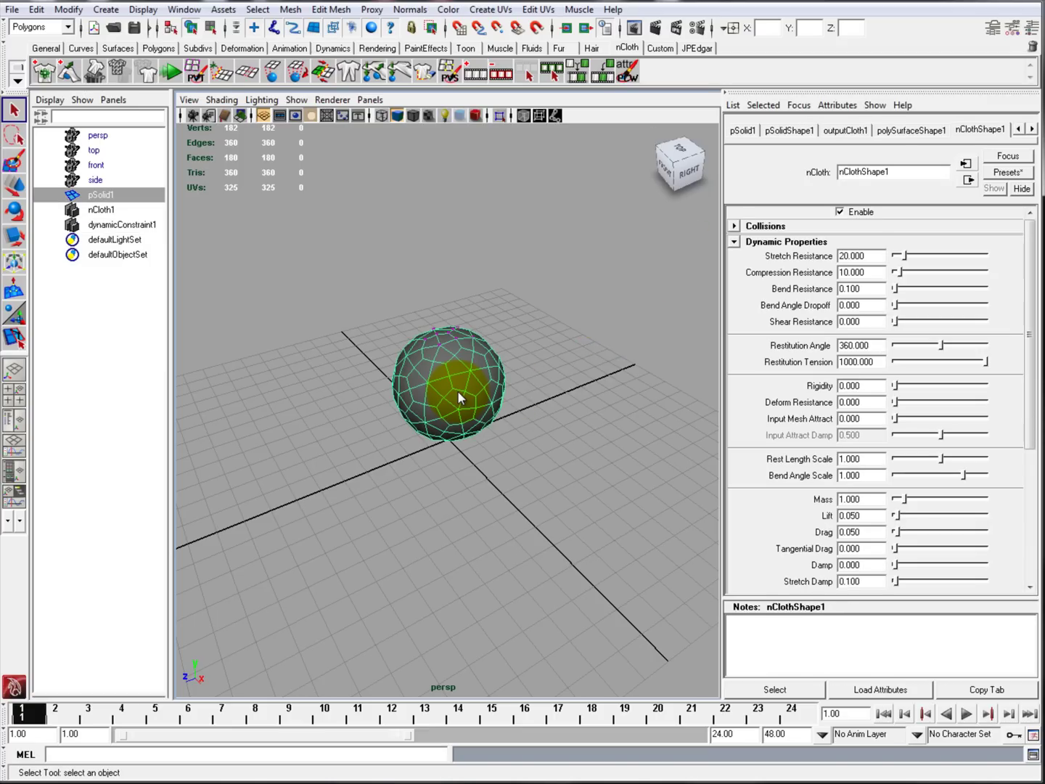
click(667, 557)
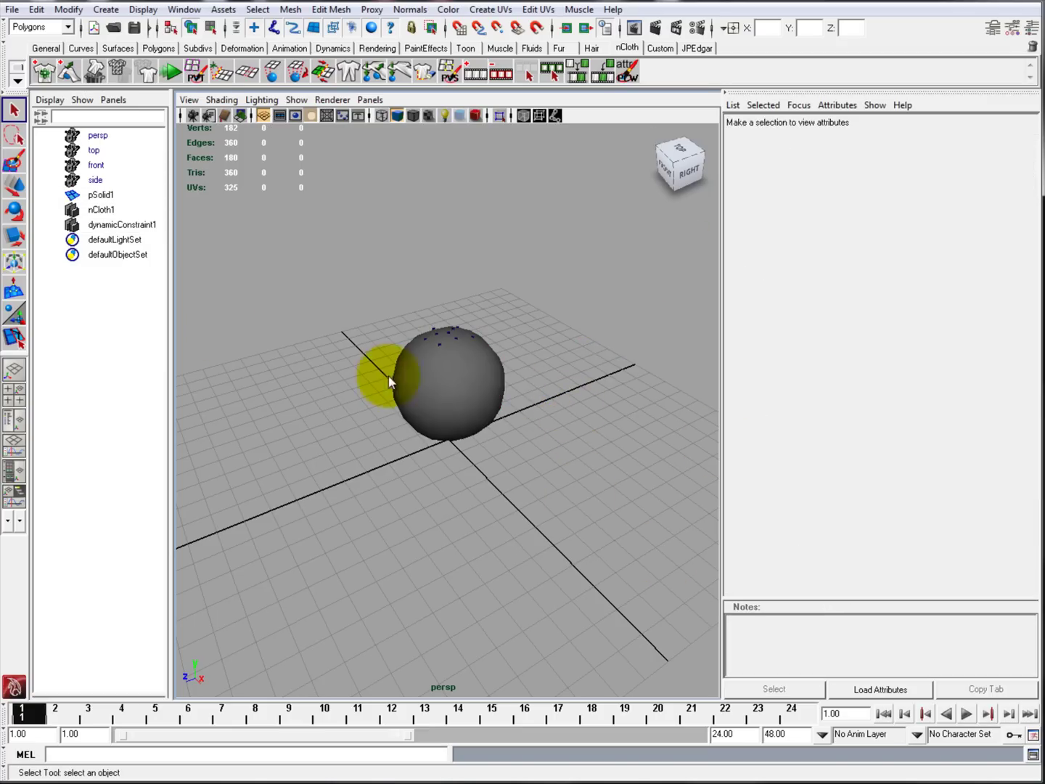
click(487, 423)
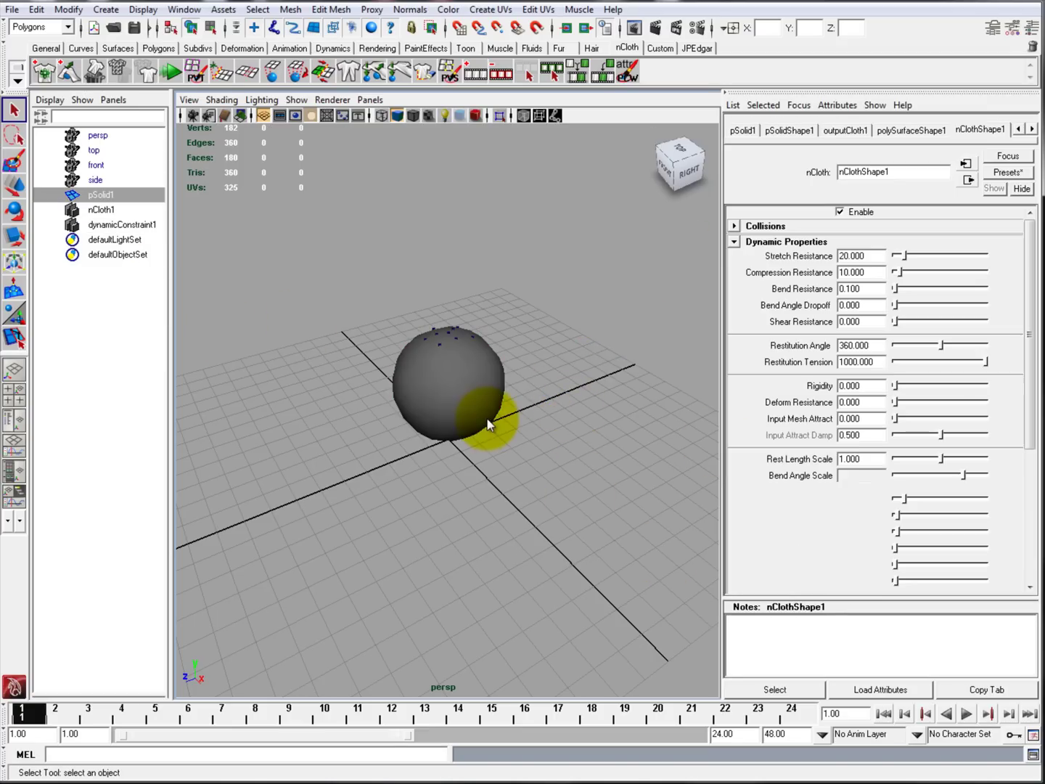
click(1035, 130)
click(937, 130)
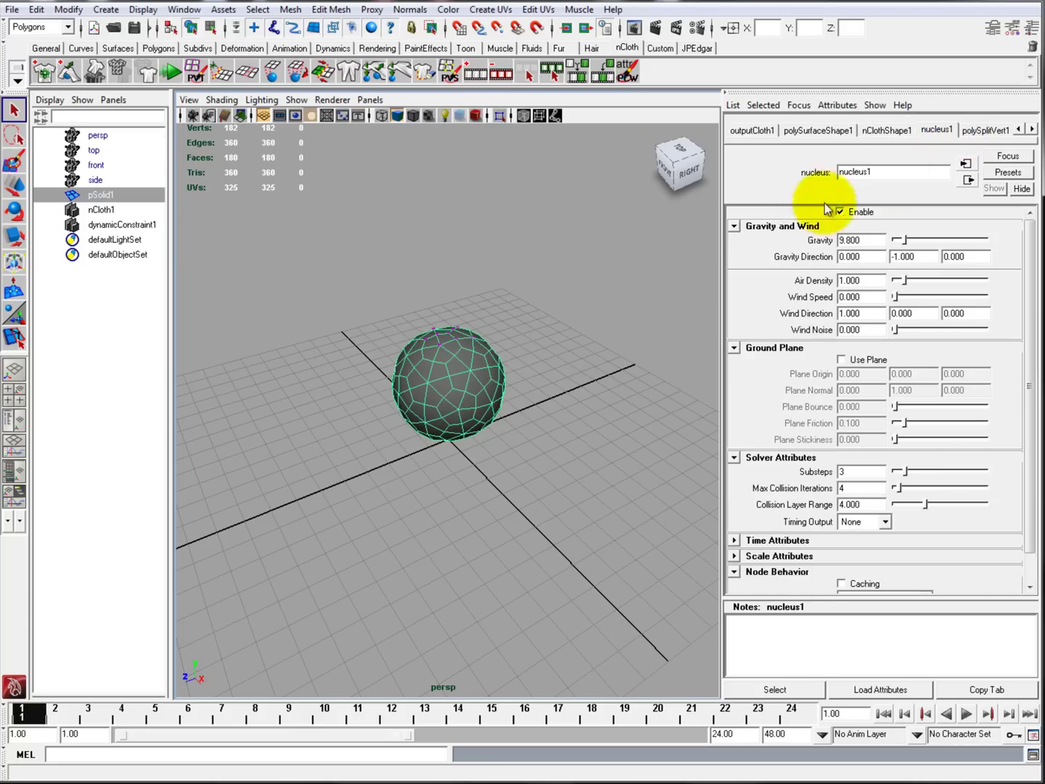
click(852, 363)
click(573, 482)
Extend the playback range to frame 1000 and play the simulation until the ball settles on the ground
drag(734, 734, 702, 729)
text(1000)
key(Return)
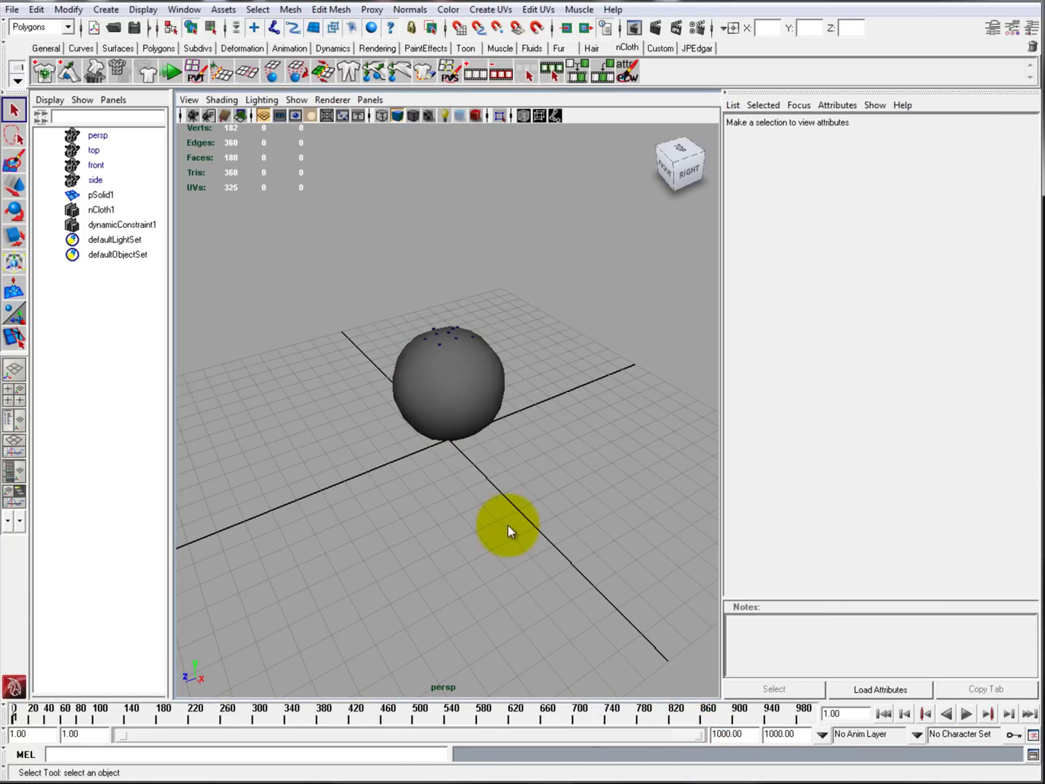
click(967, 714)
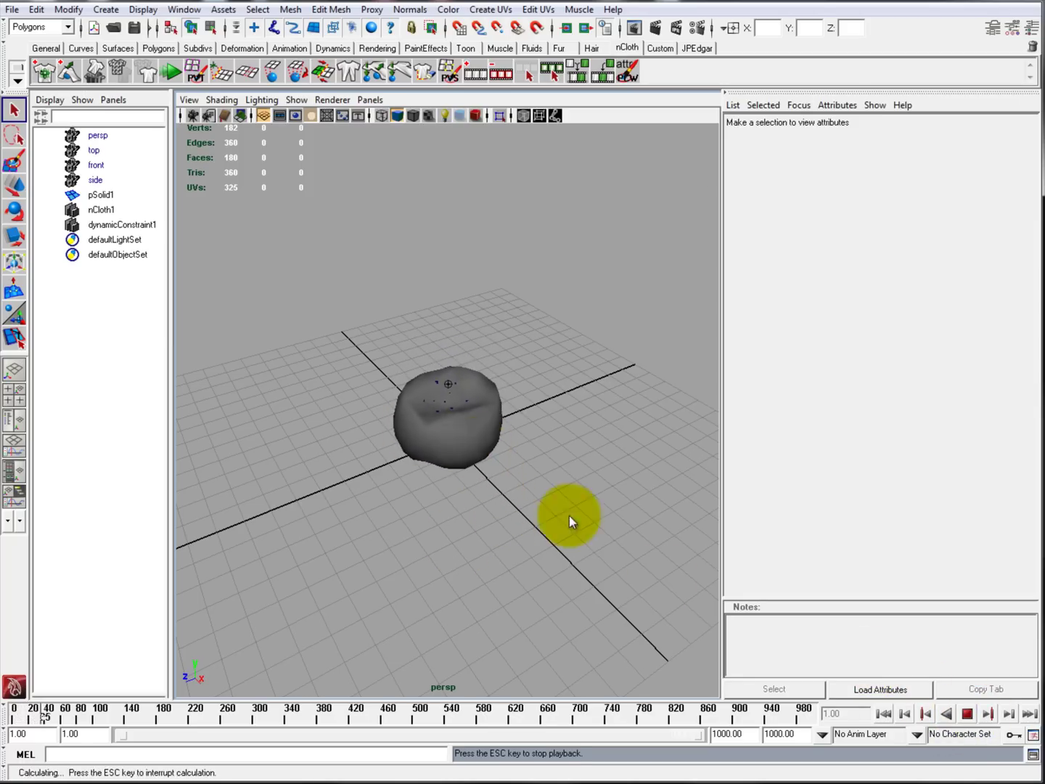
click(969, 714)
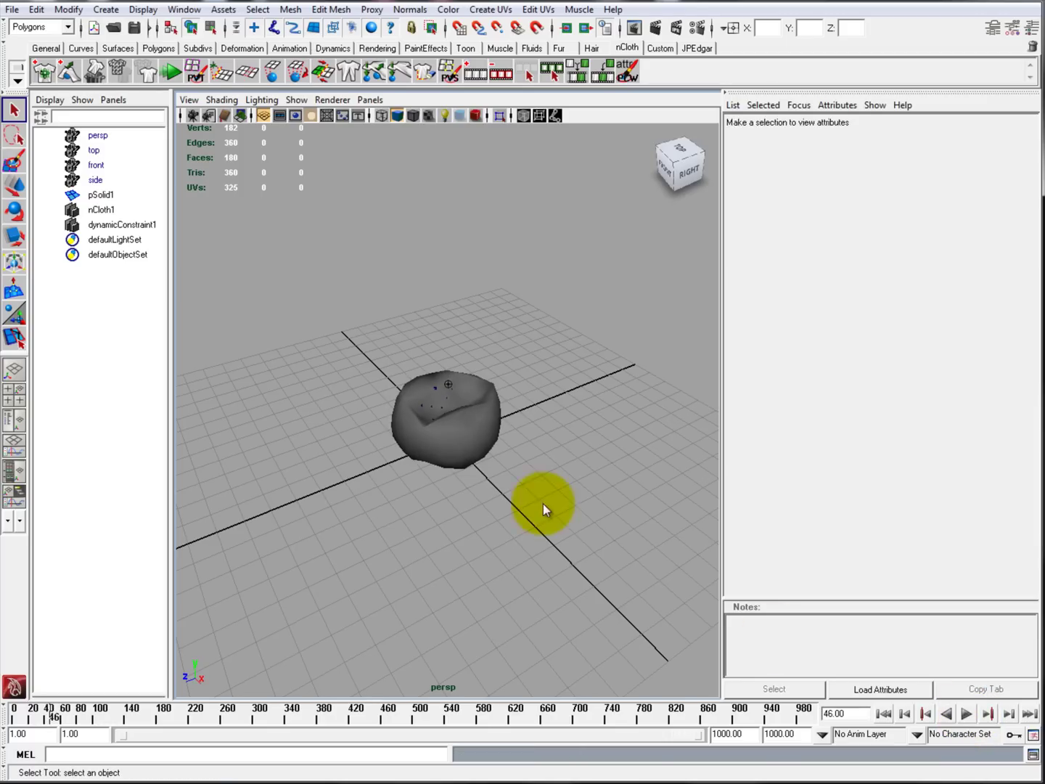
Set the nCloth ball's Pressure to 1 and play the simulation briefly to inflate it
click(419, 421)
alt+drag(421, 455, 579, 432)
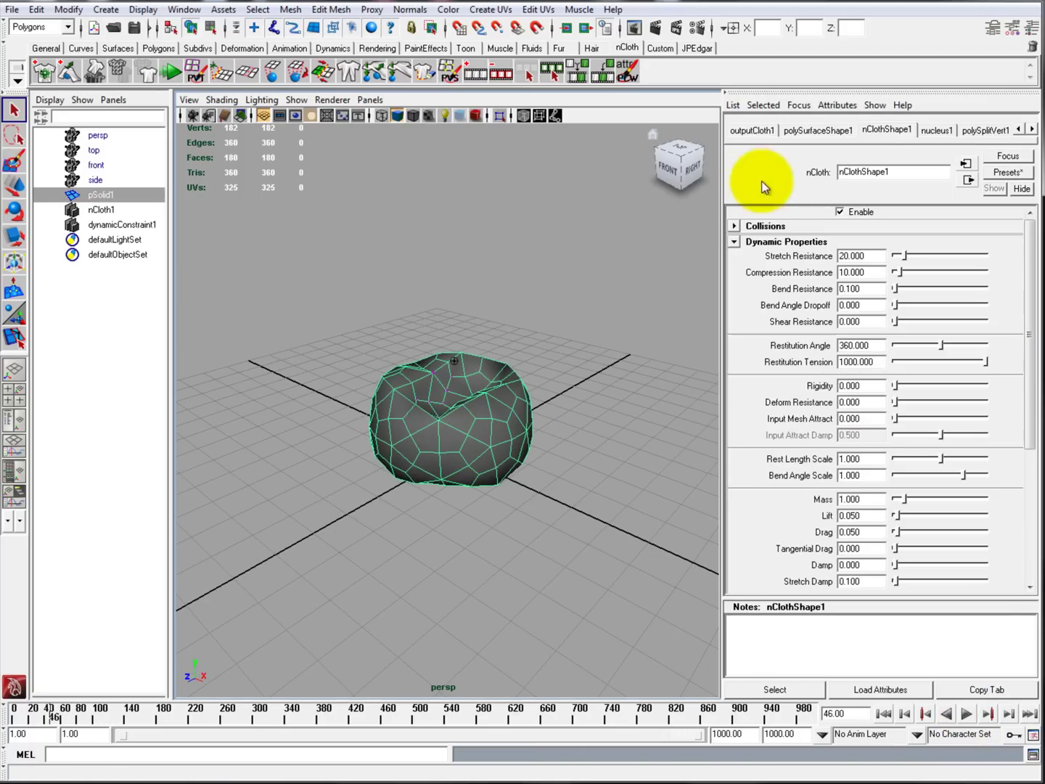
click(734, 242)
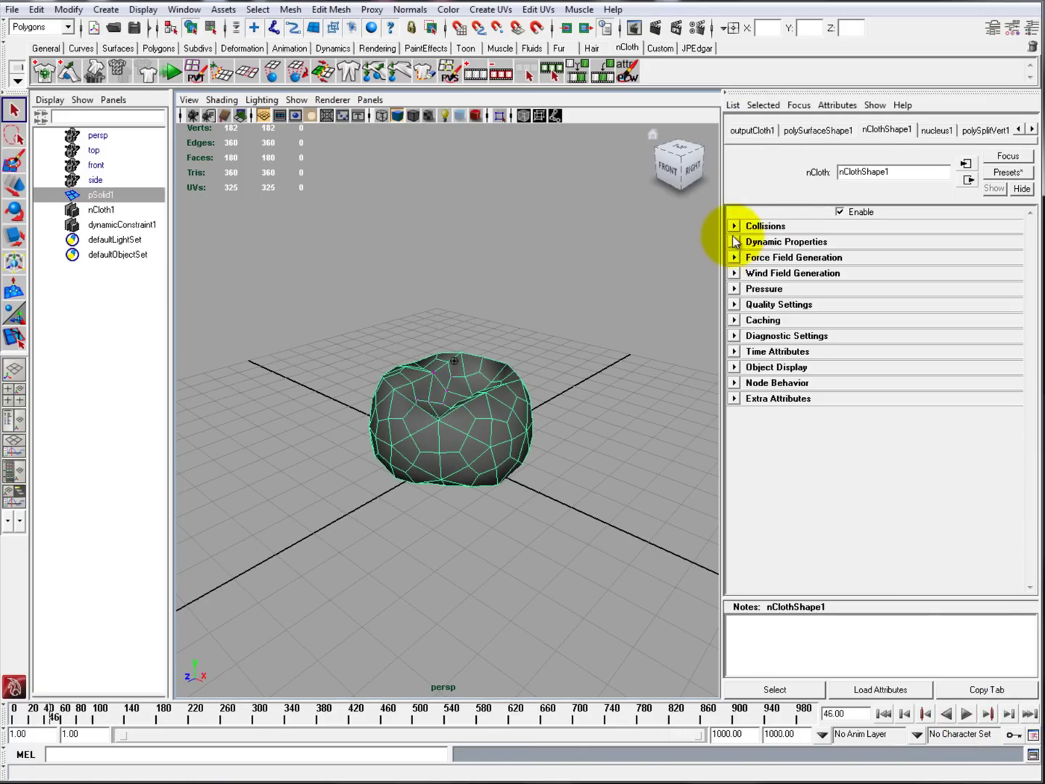
click(736, 289)
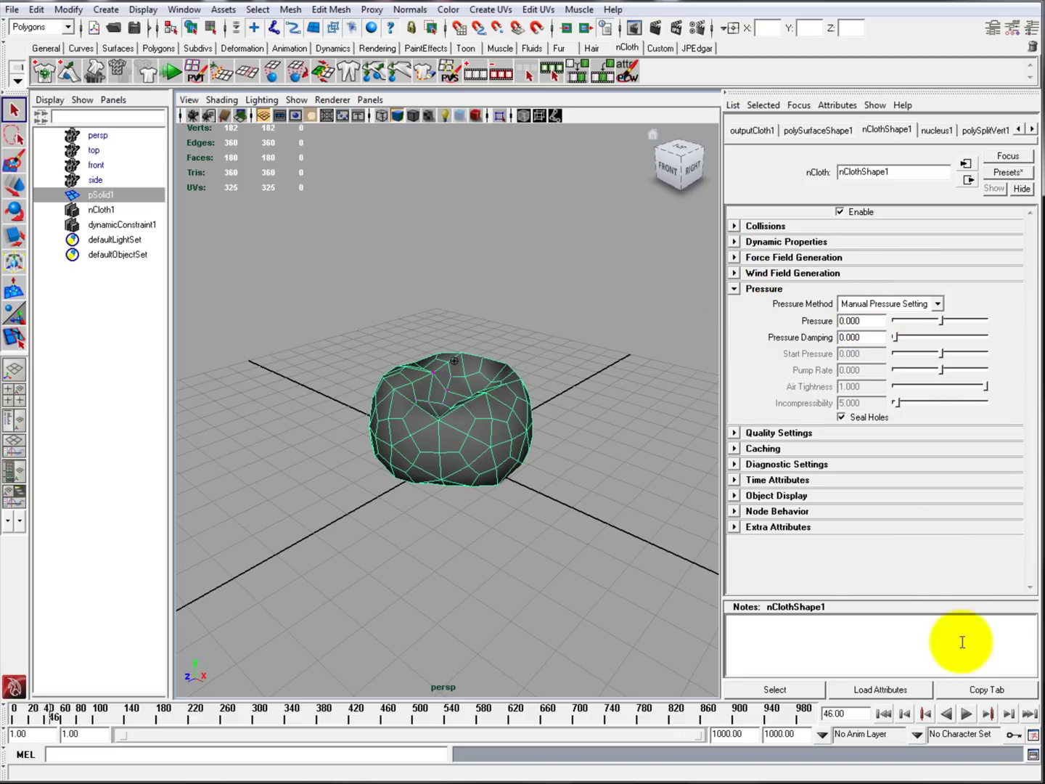
double_click(863, 321)
text(1)
key(Return)
click(968, 715)
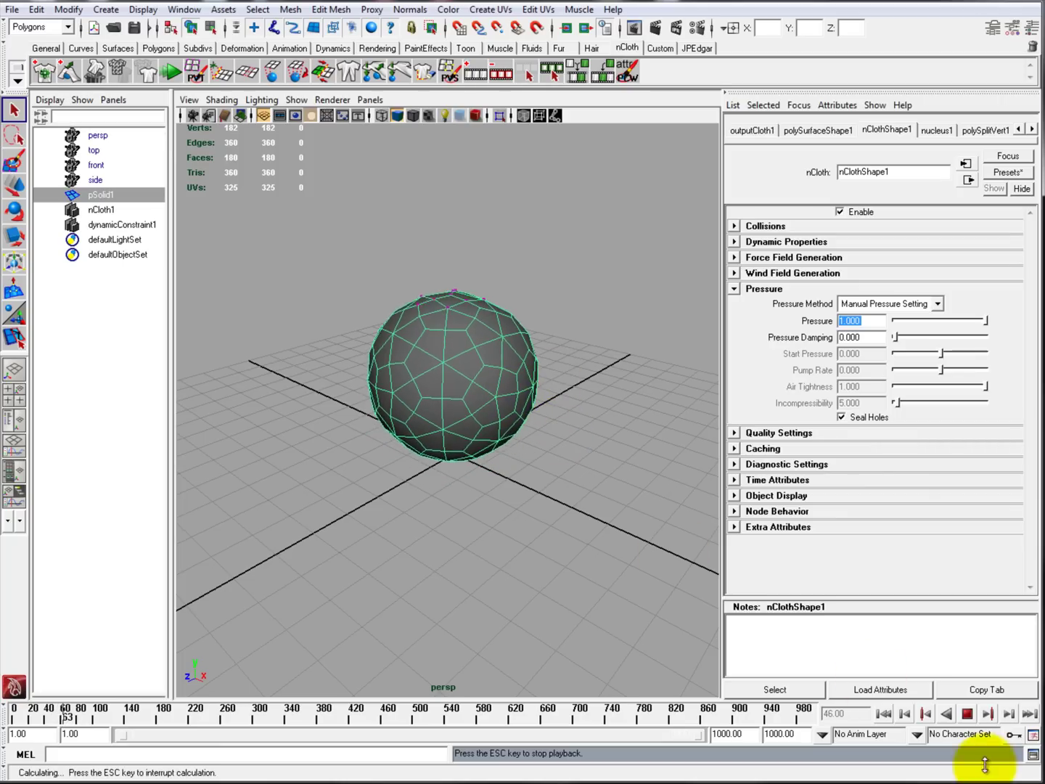
click(968, 714)
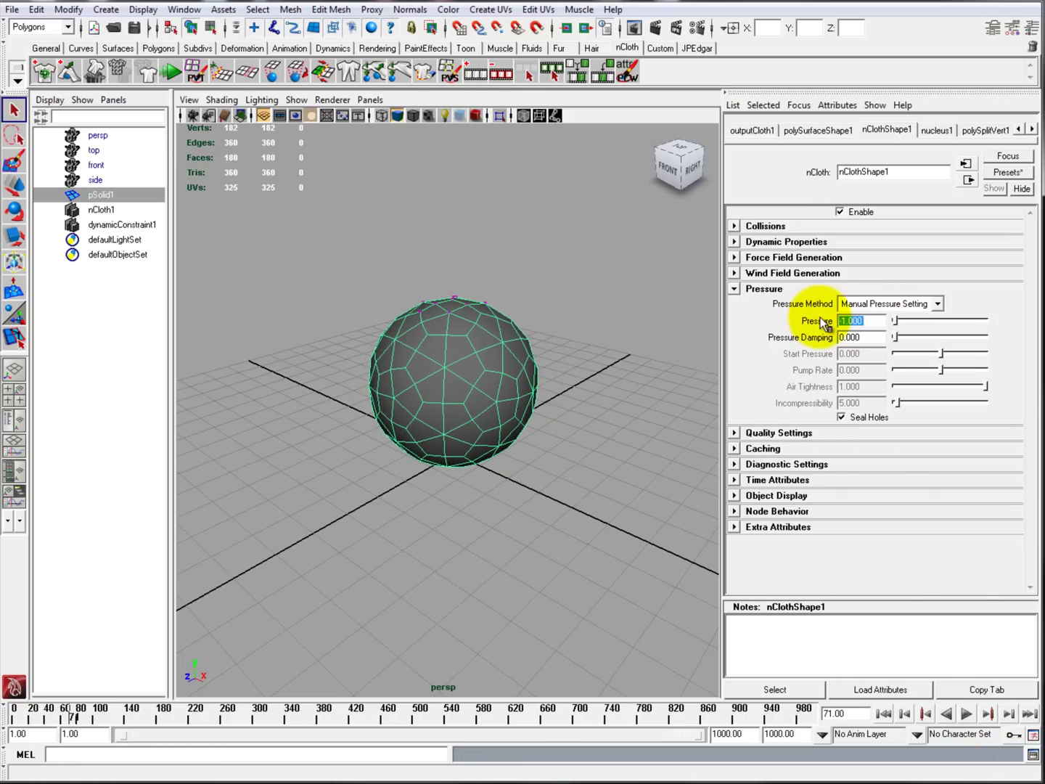
Set the nCloth ball's Pressure to -1 and play the simulation to about frame 94 to deflate it
click(966, 713)
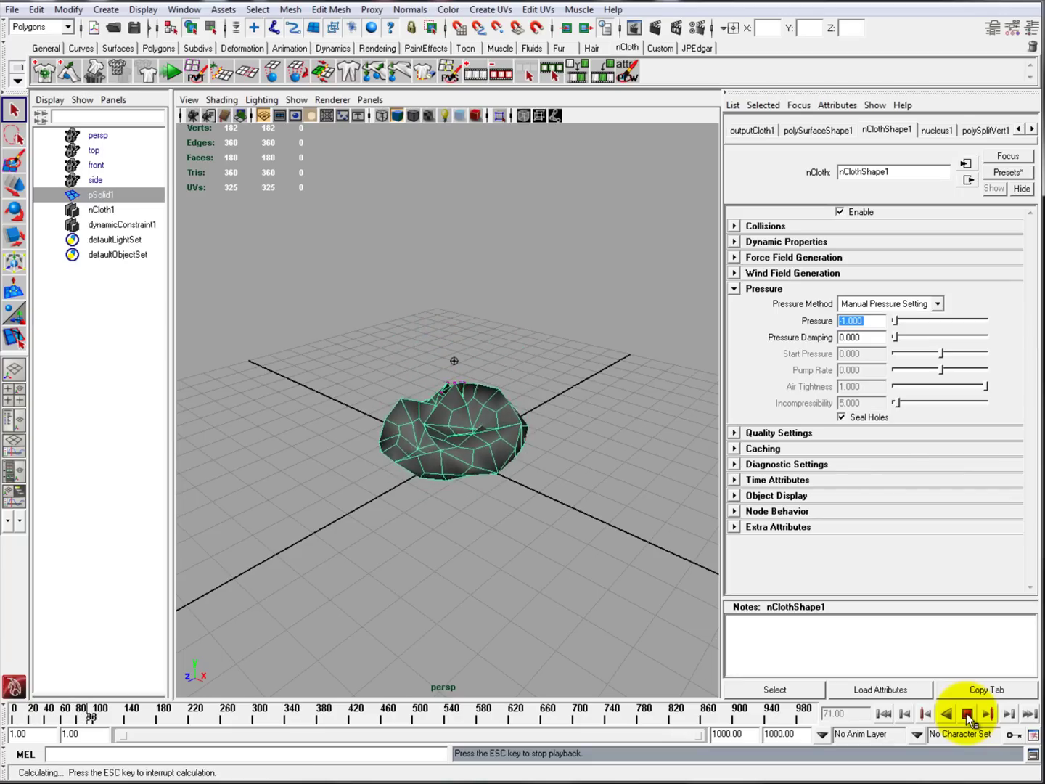
click(966, 713)
alt+drag(511, 429, 555, 509)
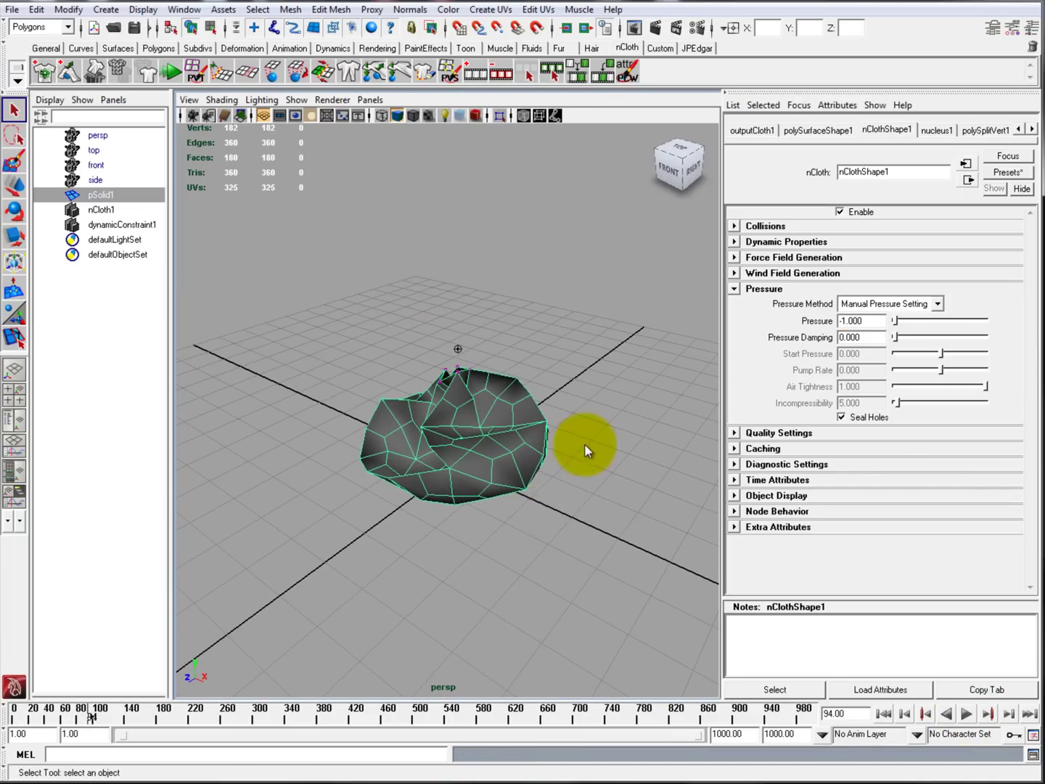
Select the deflated ball and set its nCloth initial state from the current frame, using the nDynamics menu set
click(584, 445)
click(514, 436)
click(42, 26)
click(29, 102)
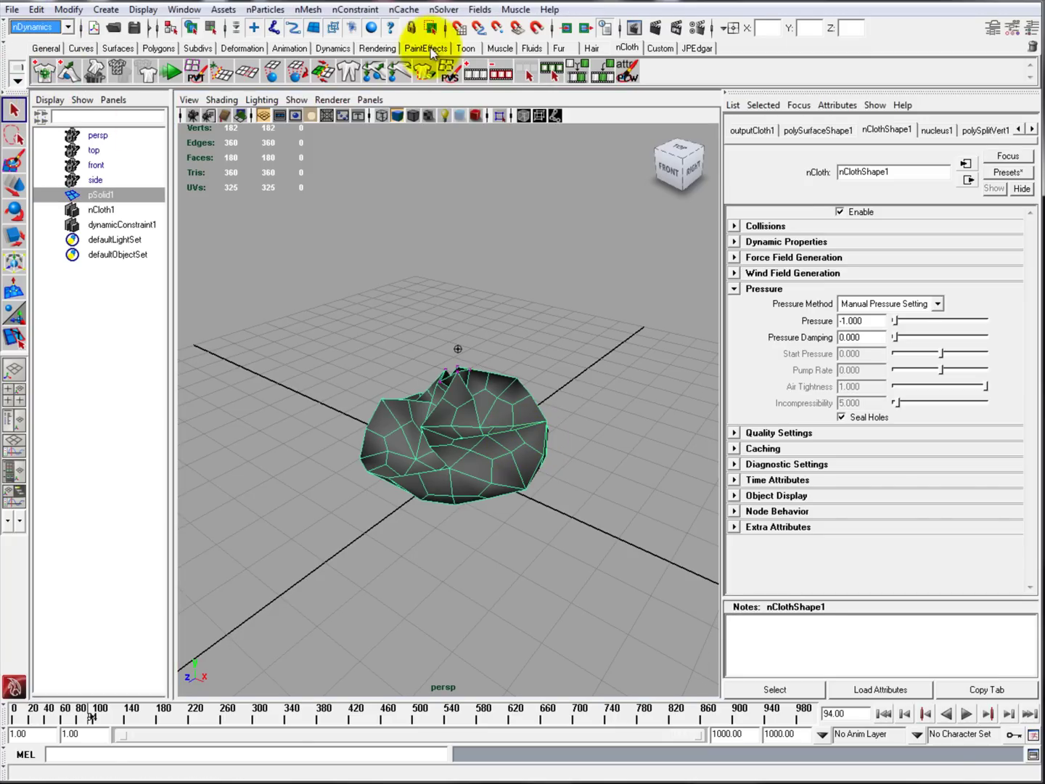
click(444, 10)
mouse_move(392, 46)
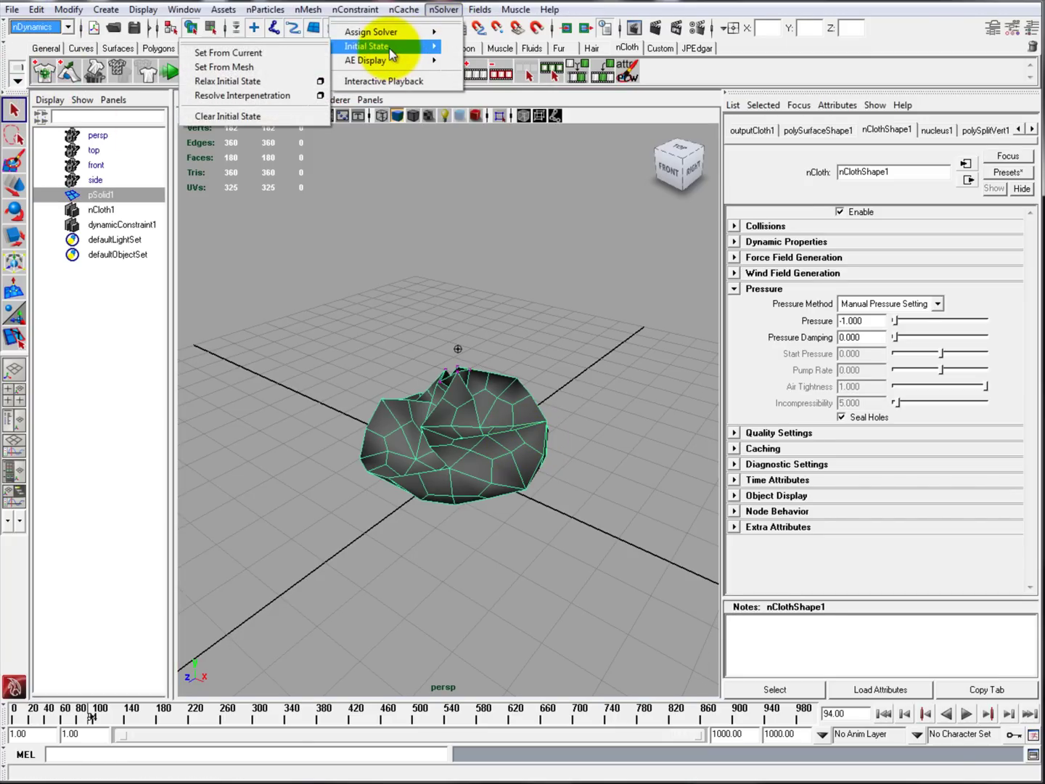
click(273, 58)
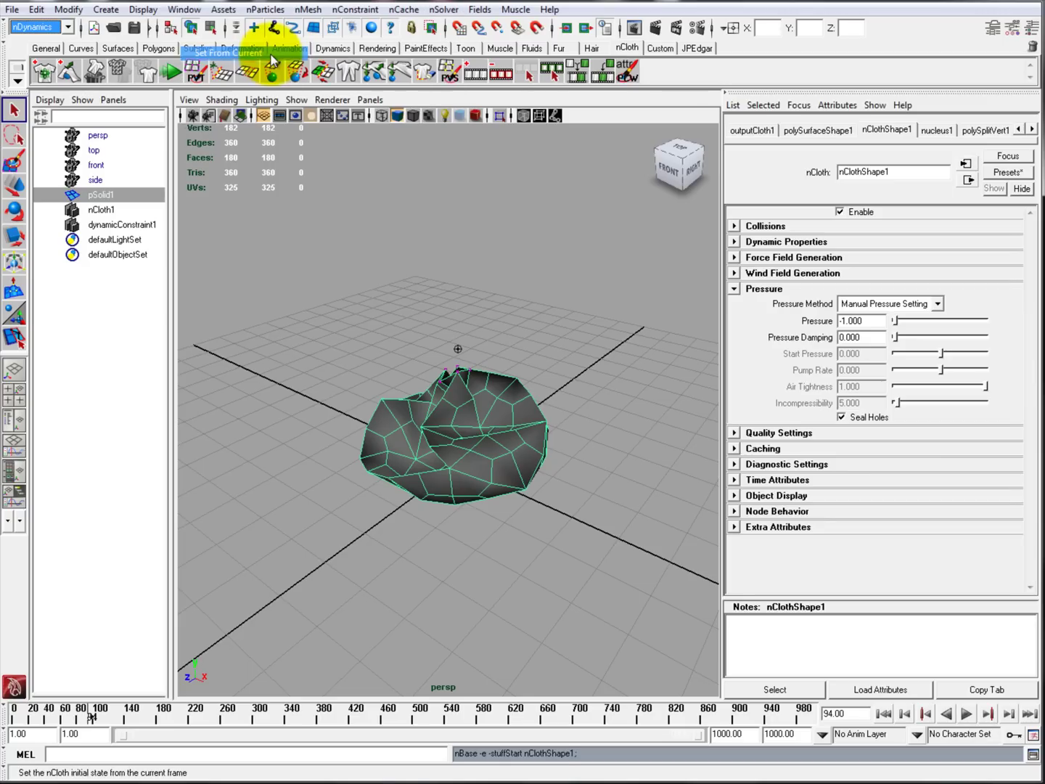
Rewind to frame 1 and play the simulation briefly from the new initial state
click(924, 716)
click(966, 716)
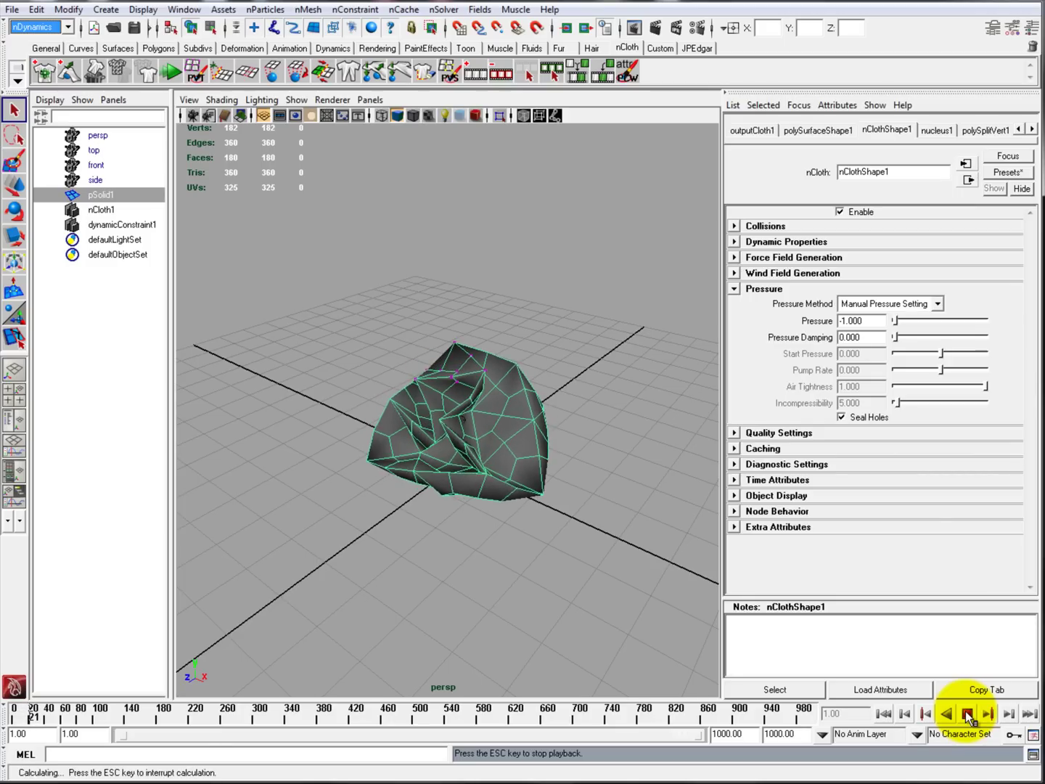
click(969, 716)
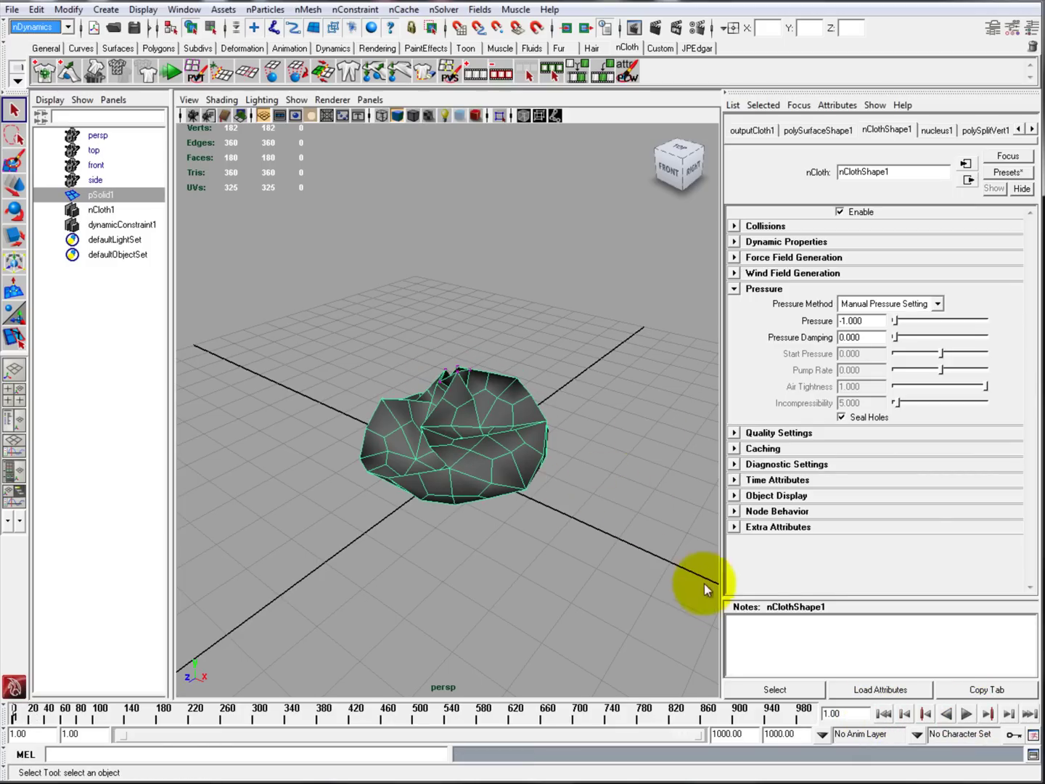
Set a key on the nCloth ball's Pressure of -1 at frame 1
alt+drag(617, 470, 615, 472)
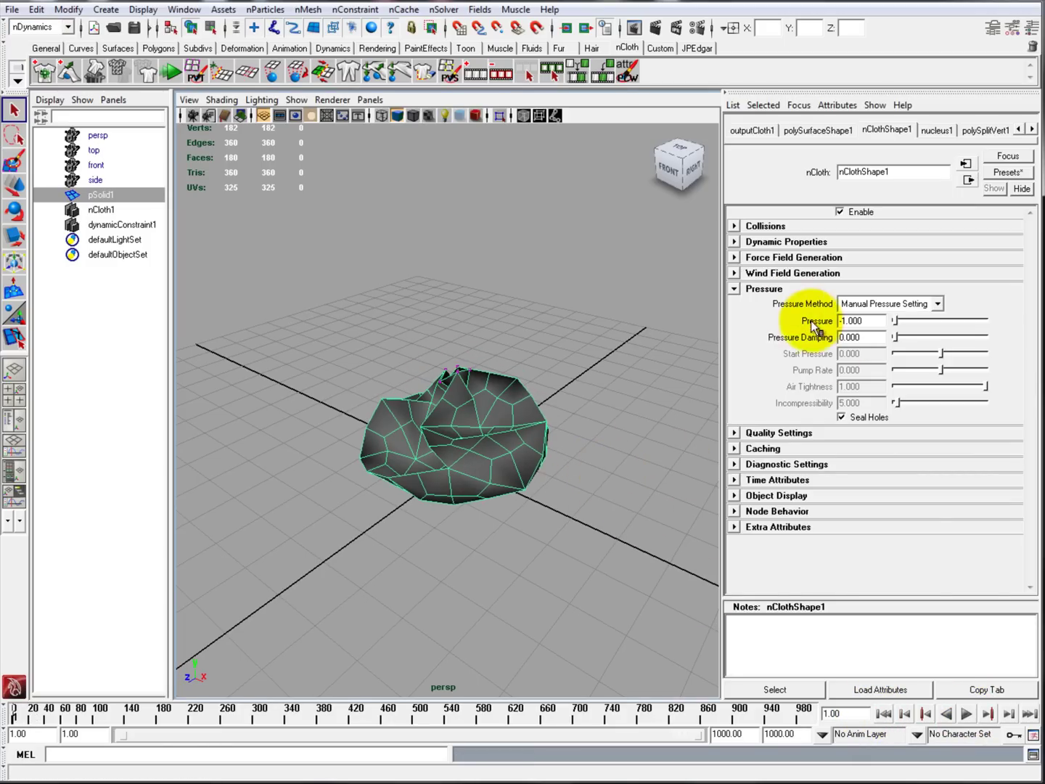
right_click(817, 320)
click(778, 346)
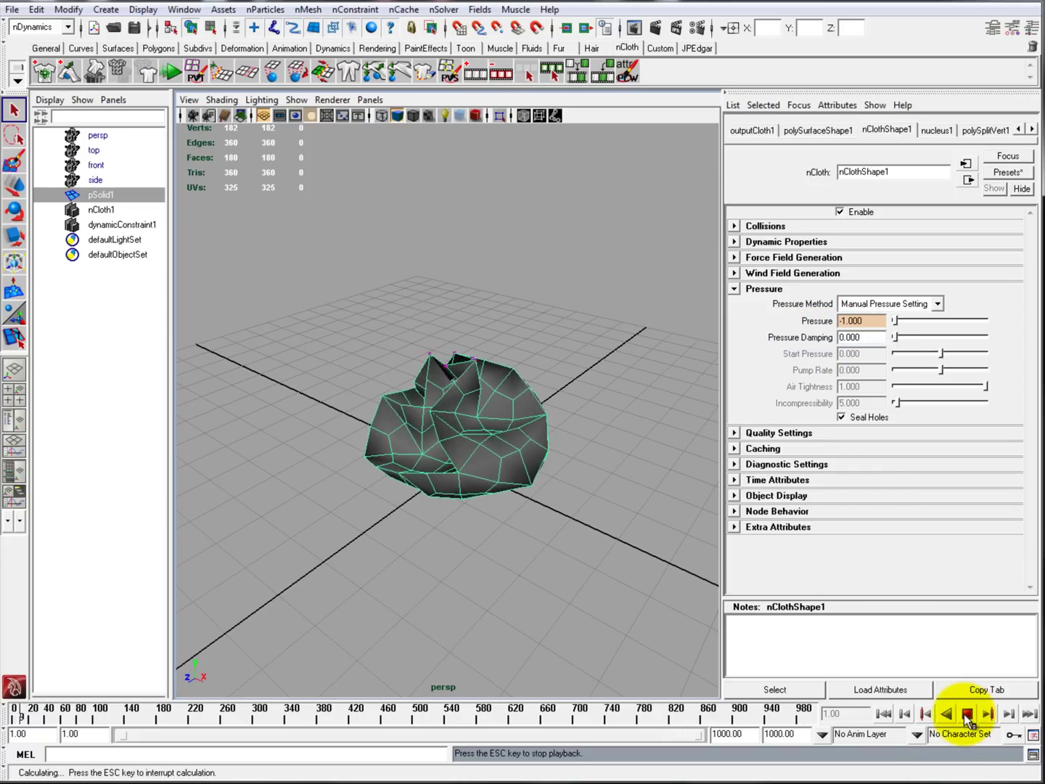
Play the simulation to frame 21, set the nCloth Pressure to 1 and key it there
click(965, 715)
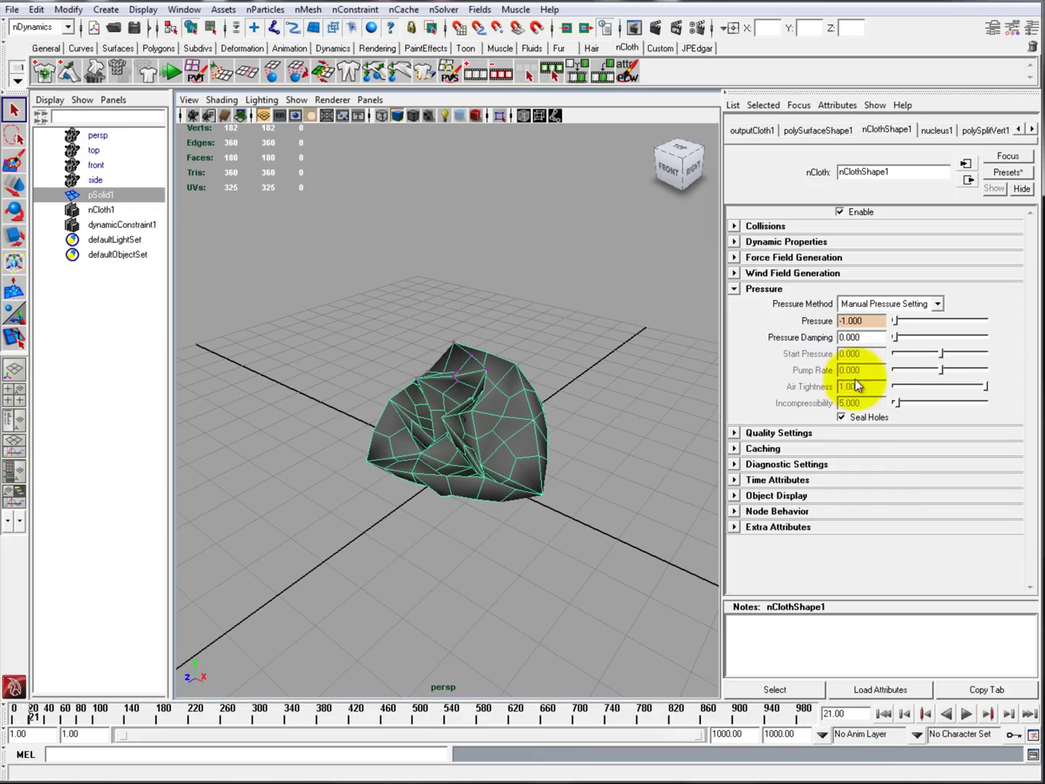
drag(871, 321, 809, 317)
text(1)
key(Return)
right_click(809, 320)
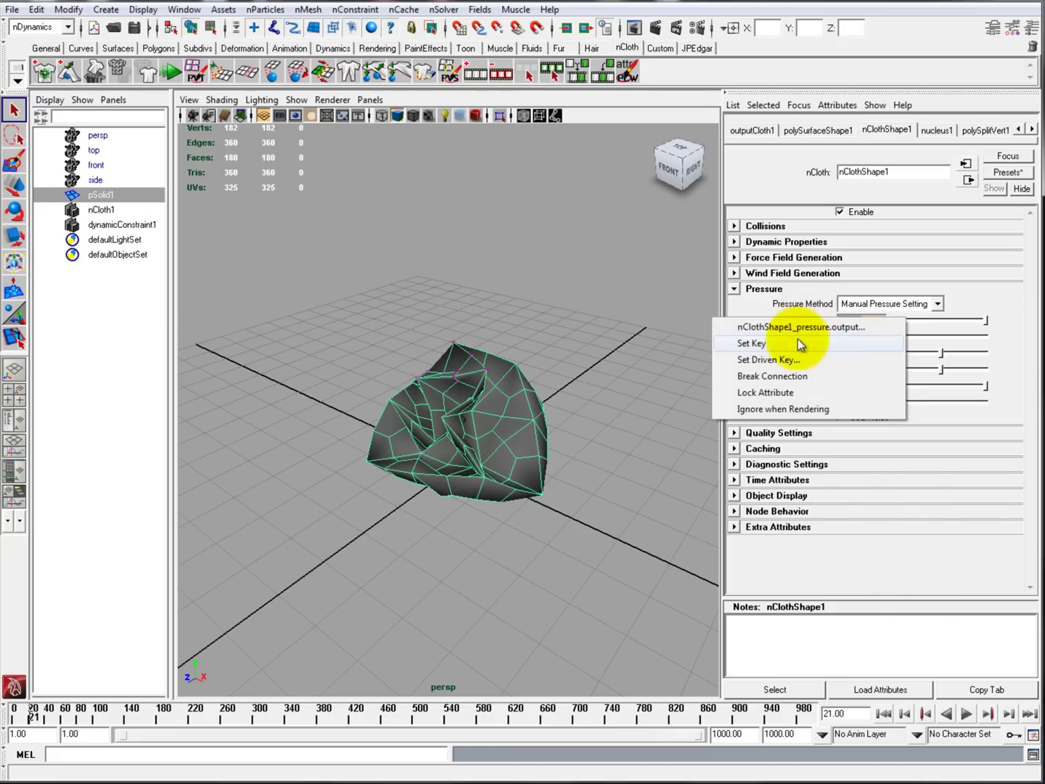
click(755, 343)
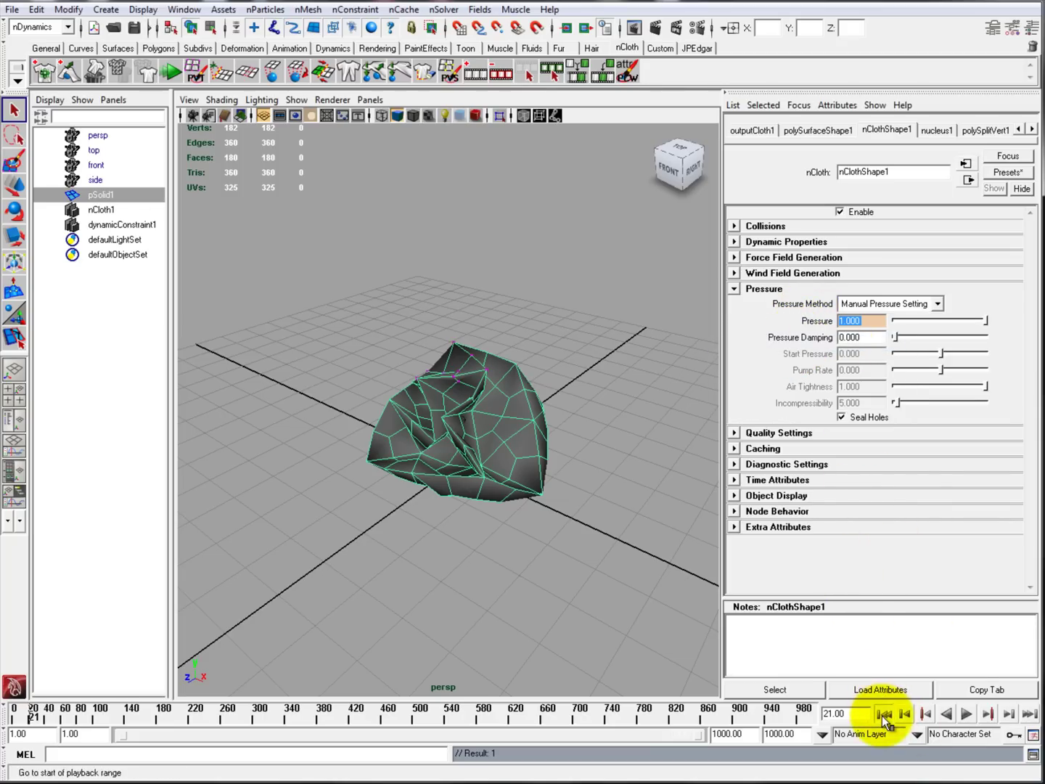
Rewind to frame 1 and play the simulation past frame 50 to check the keyed inflation
click(883, 714)
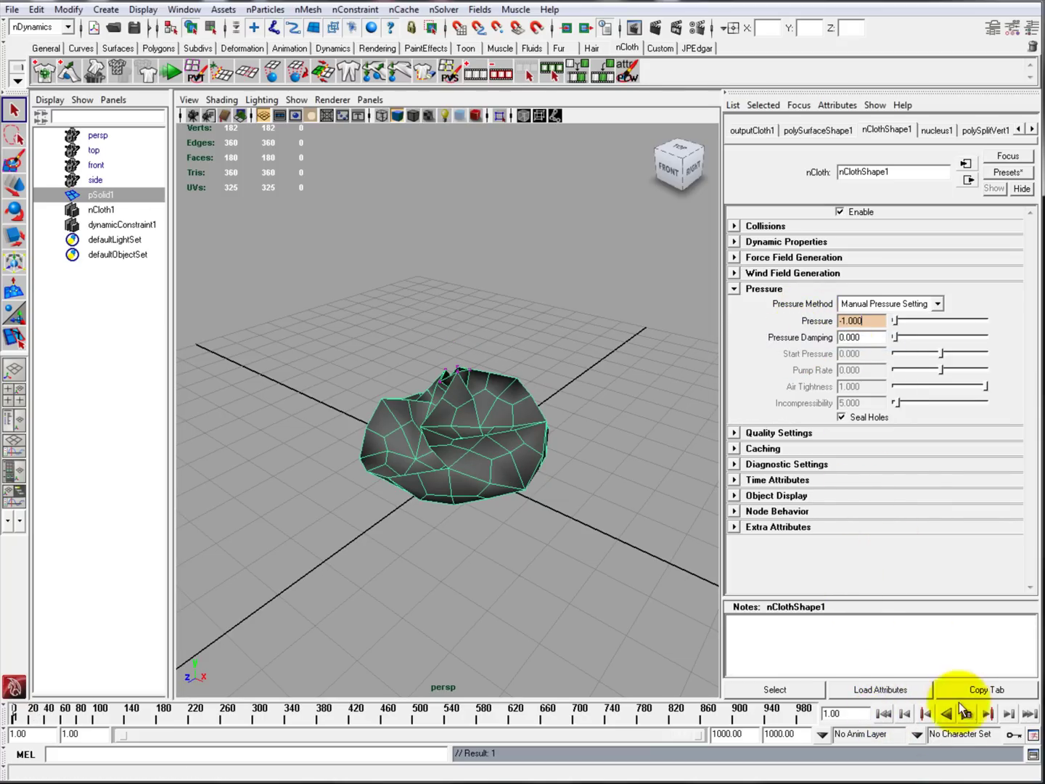
click(969, 716)
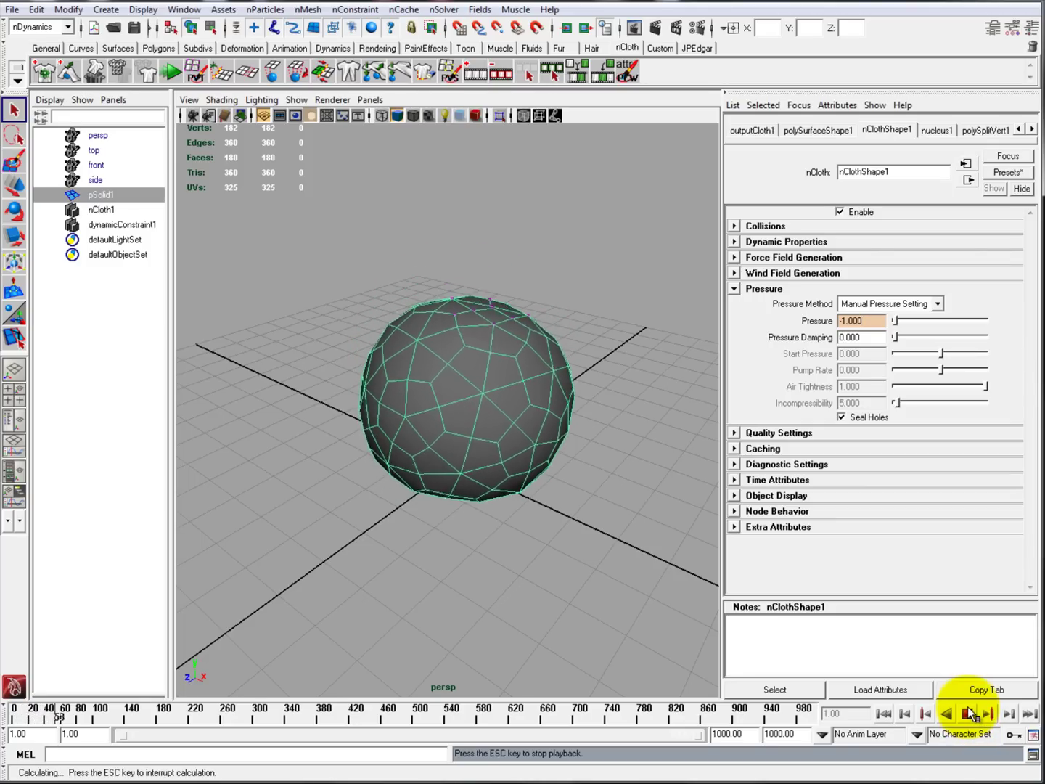
click(967, 715)
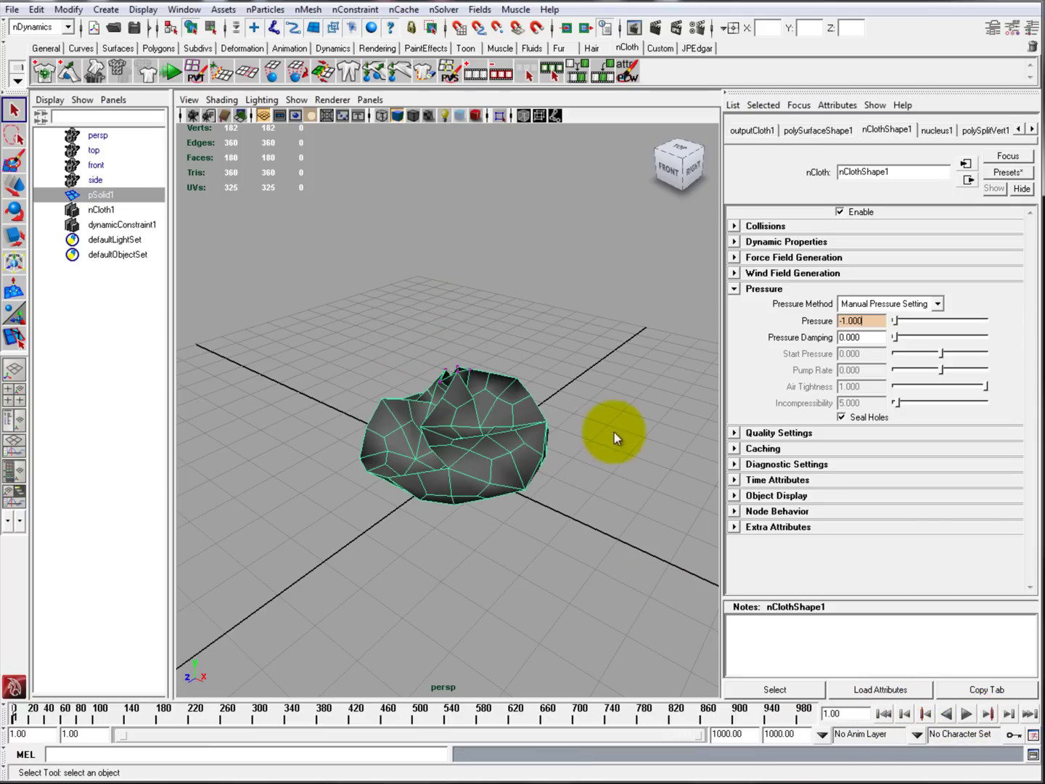
Select the deflated ball at frame 1 and add a gravity field to it
click(615, 432)
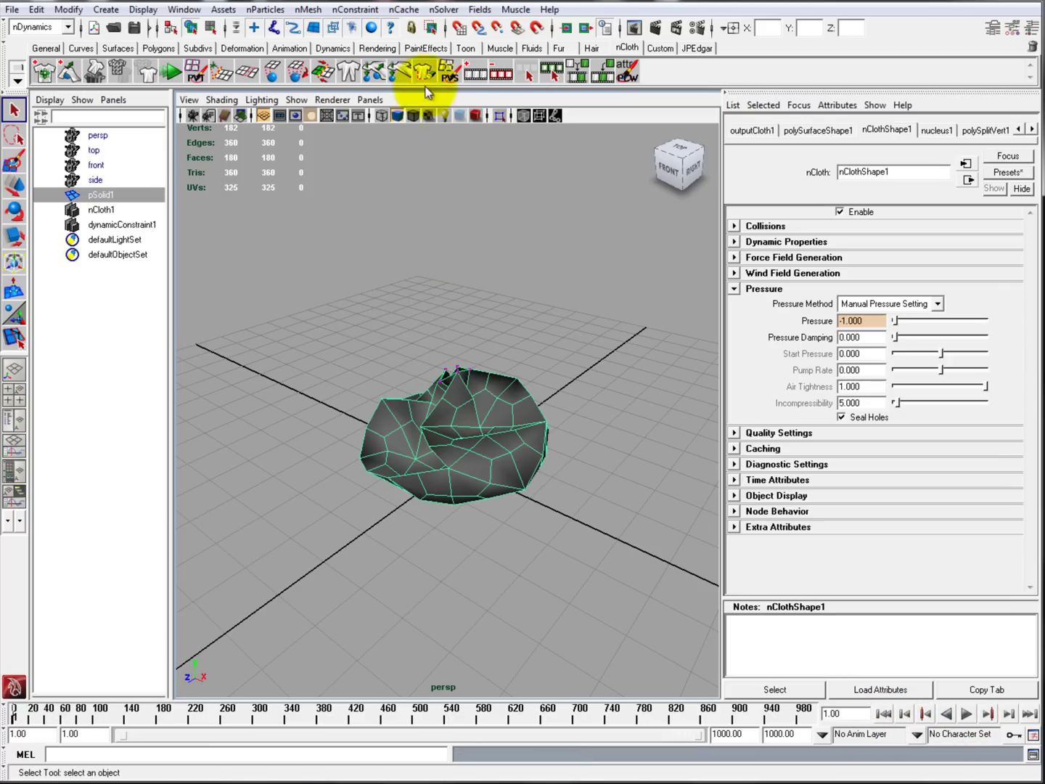
click(507, 434)
click(481, 10)
click(418, 64)
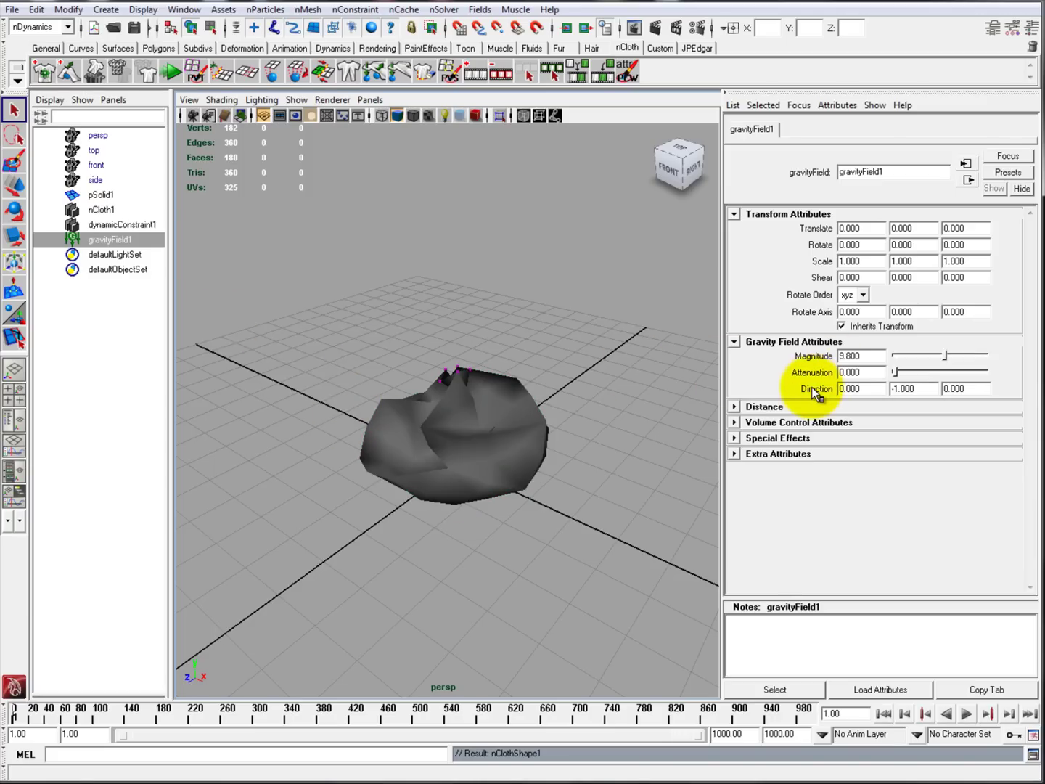
Play the simulation to frame 8 and key the gravity field's Direction at 0, -1, 0
click(965, 715)
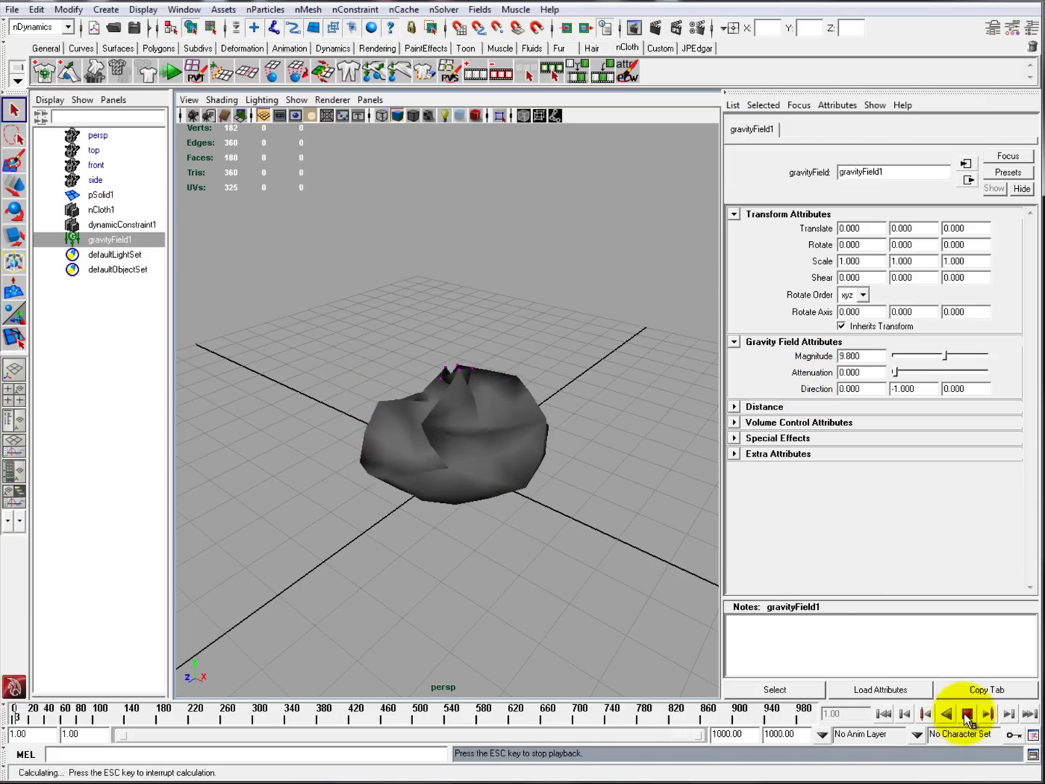
click(966, 715)
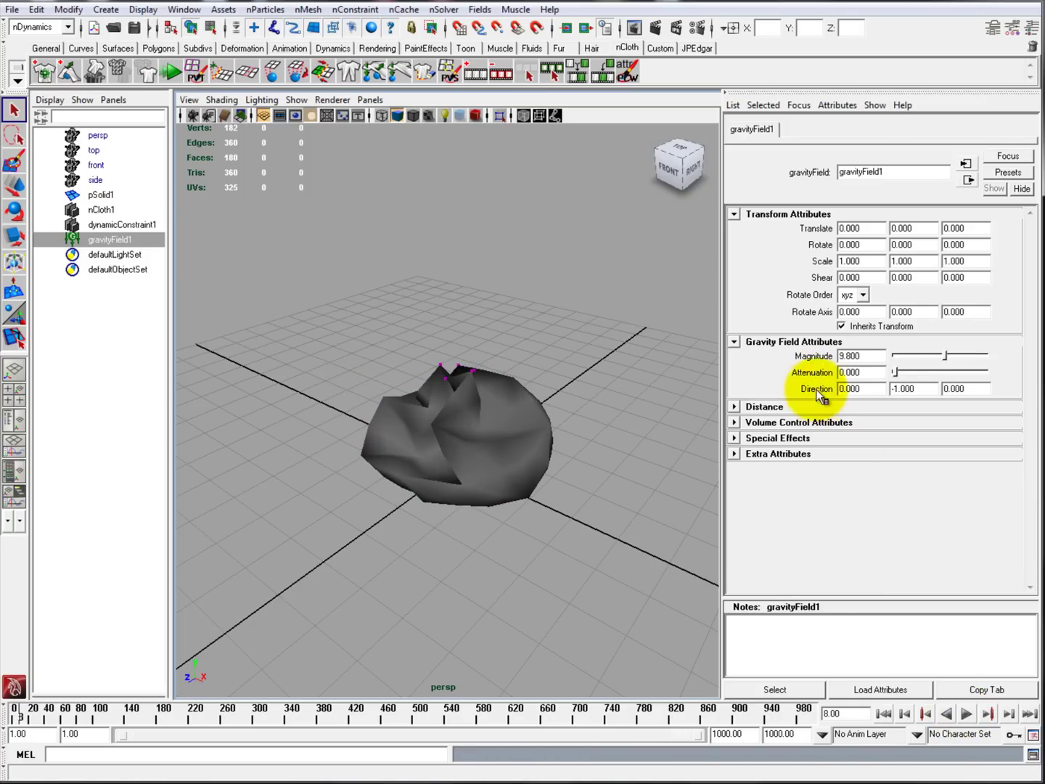
right_click(816, 389)
click(807, 413)
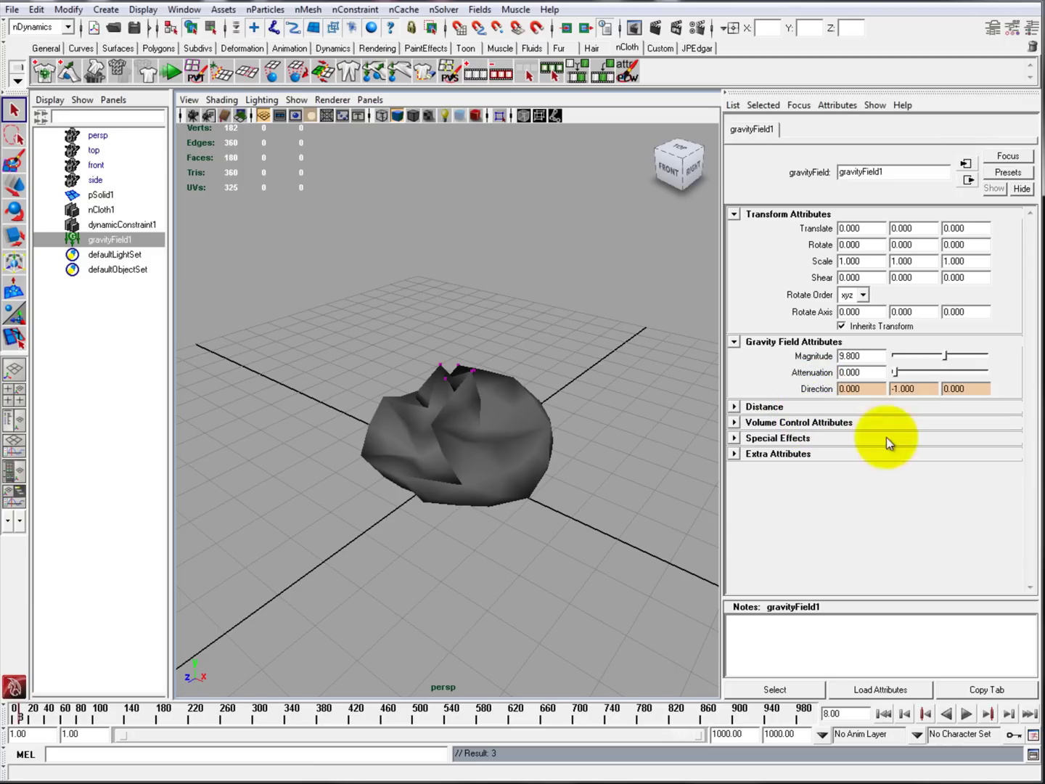
Play on to frame 36, set the gravity field's Y Direction to 1 and key the Direction there
click(965, 714)
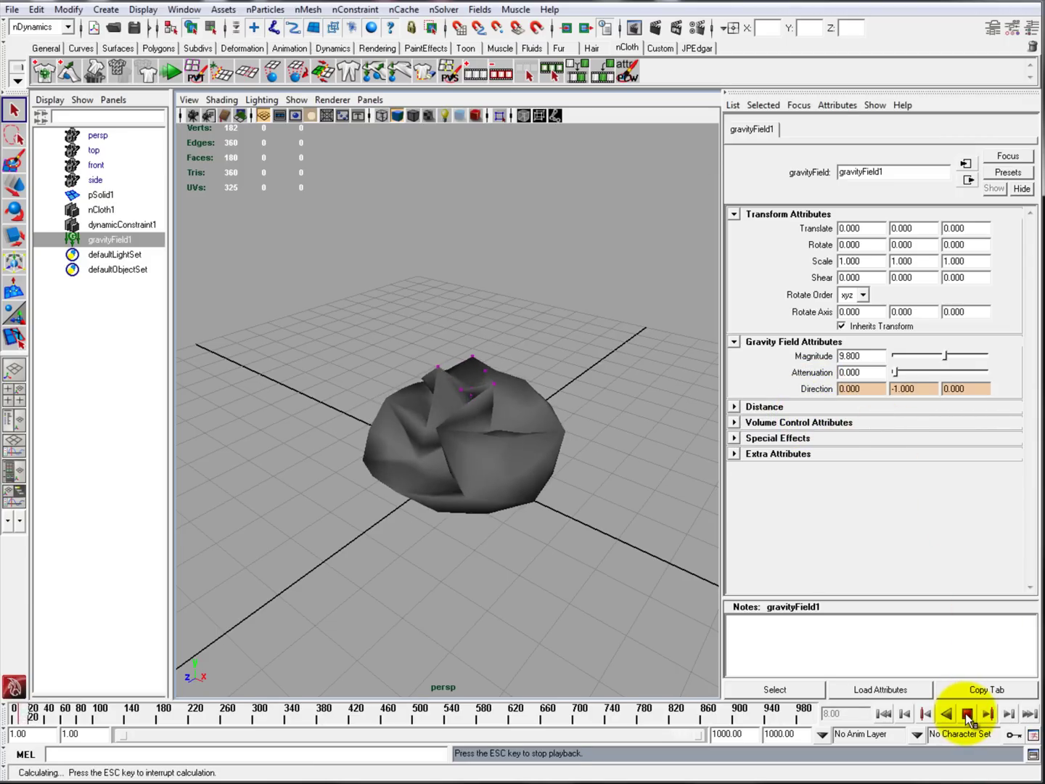
click(966, 715)
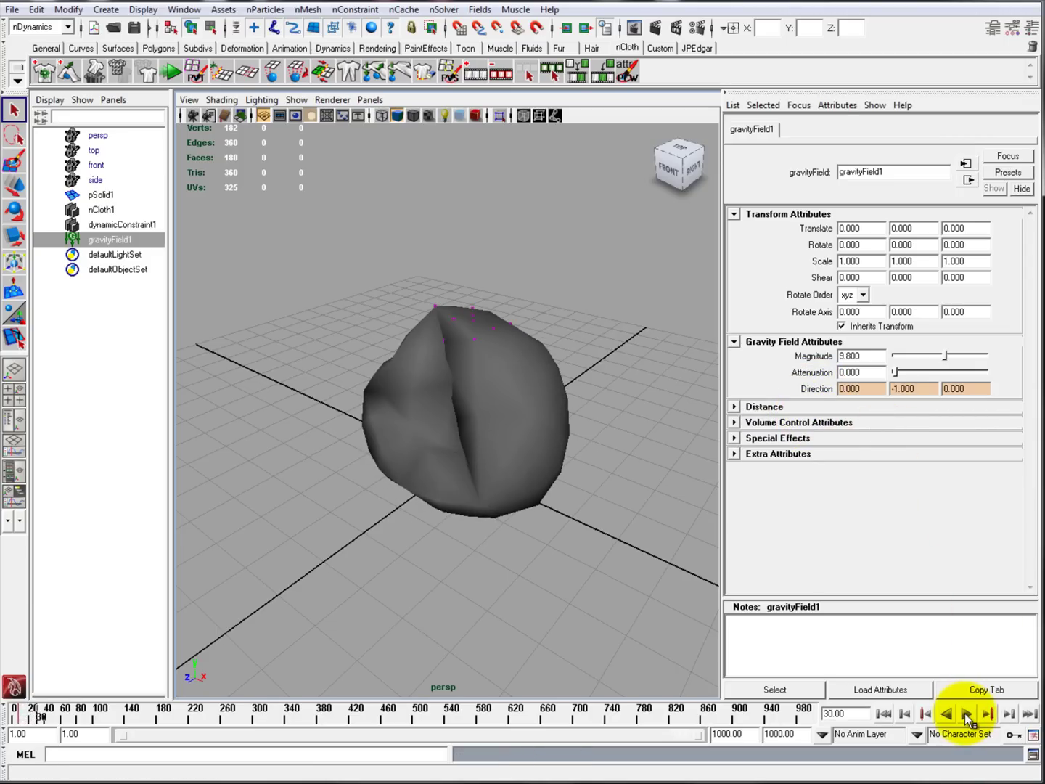
click(965, 713)
click(964, 713)
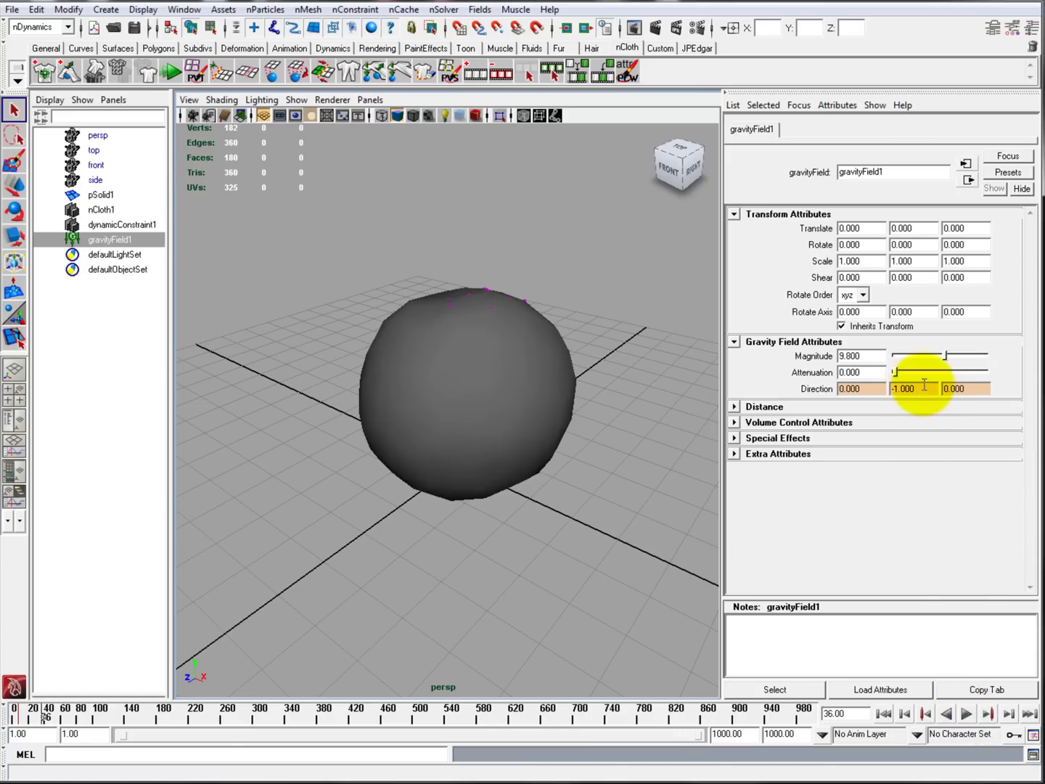
drag(925, 390, 871, 392)
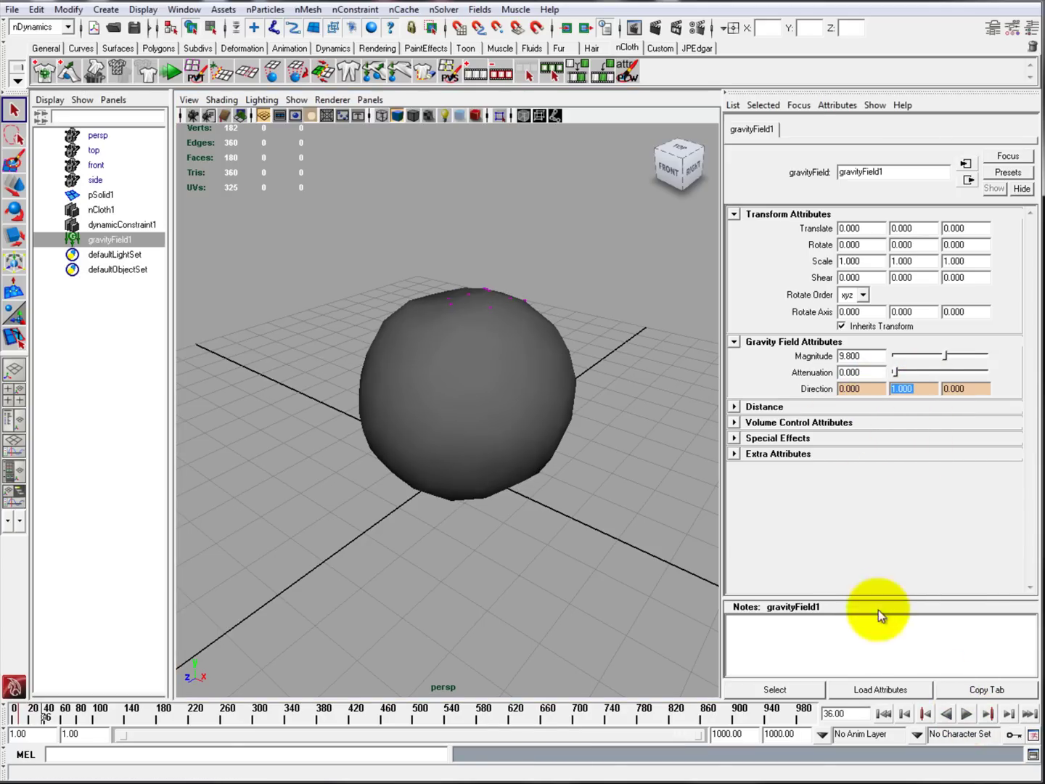
right_click(818, 390)
click(774, 416)
Play the simulation from frame 1 to about frame 51 to check the balloon's rise, and return to frame 1
click(886, 714)
click(968, 714)
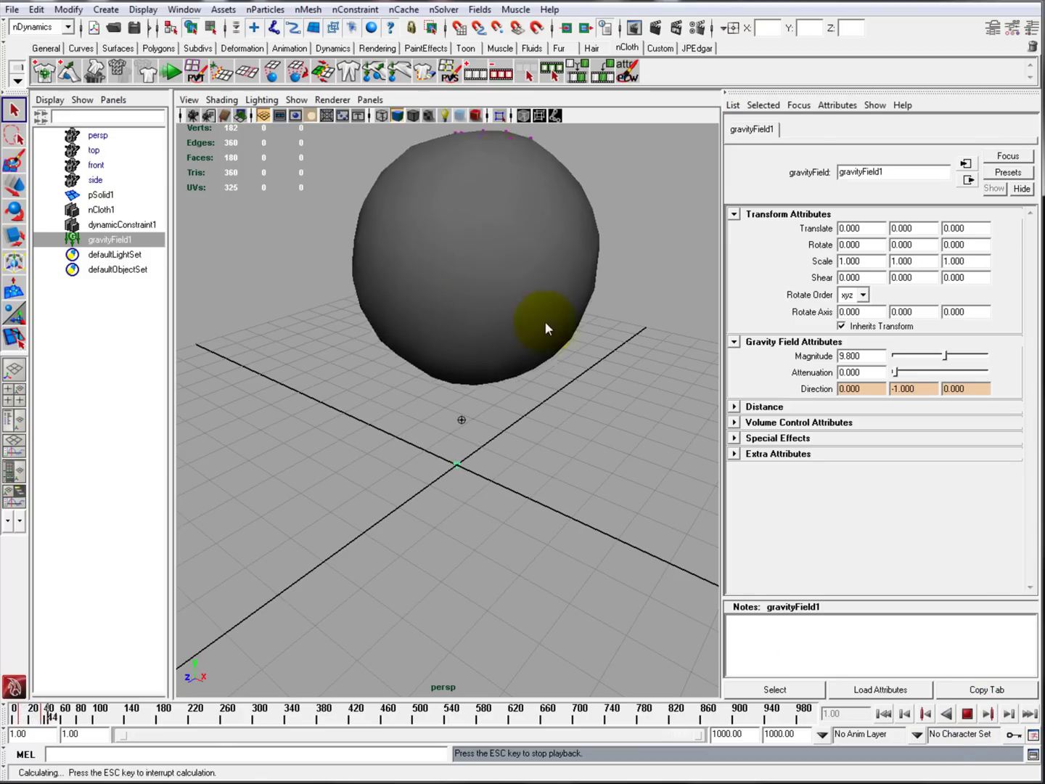
click(966, 713)
alt+middle_drag(545, 456, 521, 519)
alt+right_drag(522, 520, 514, 474)
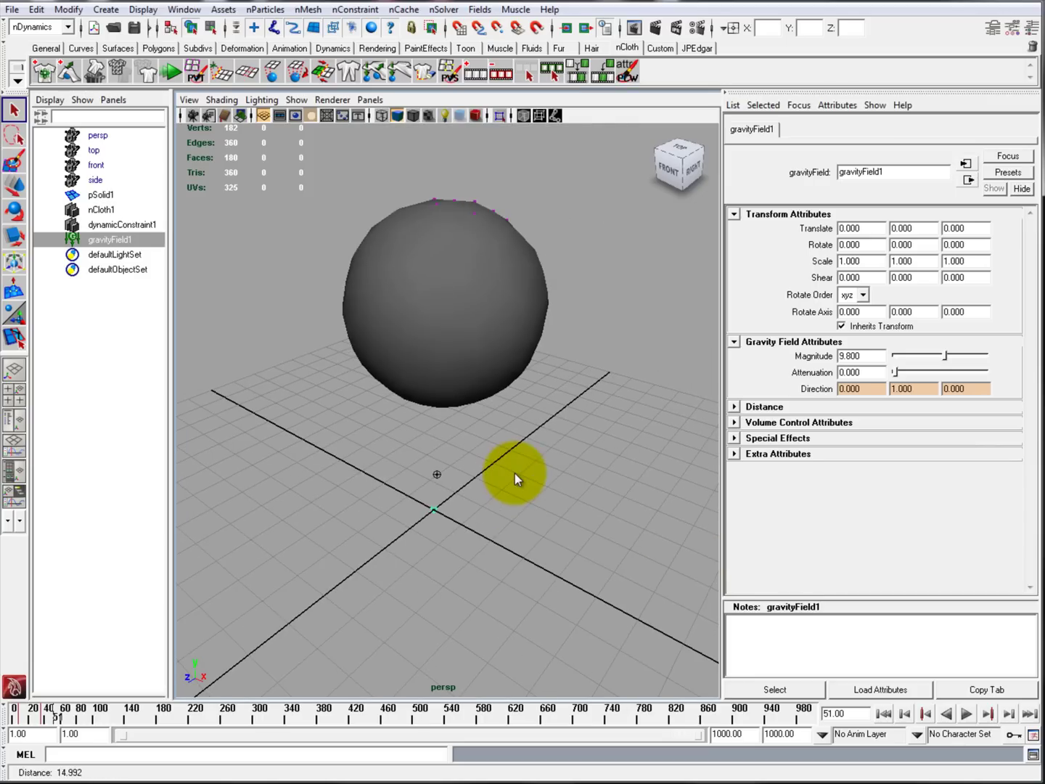
click(880, 717)
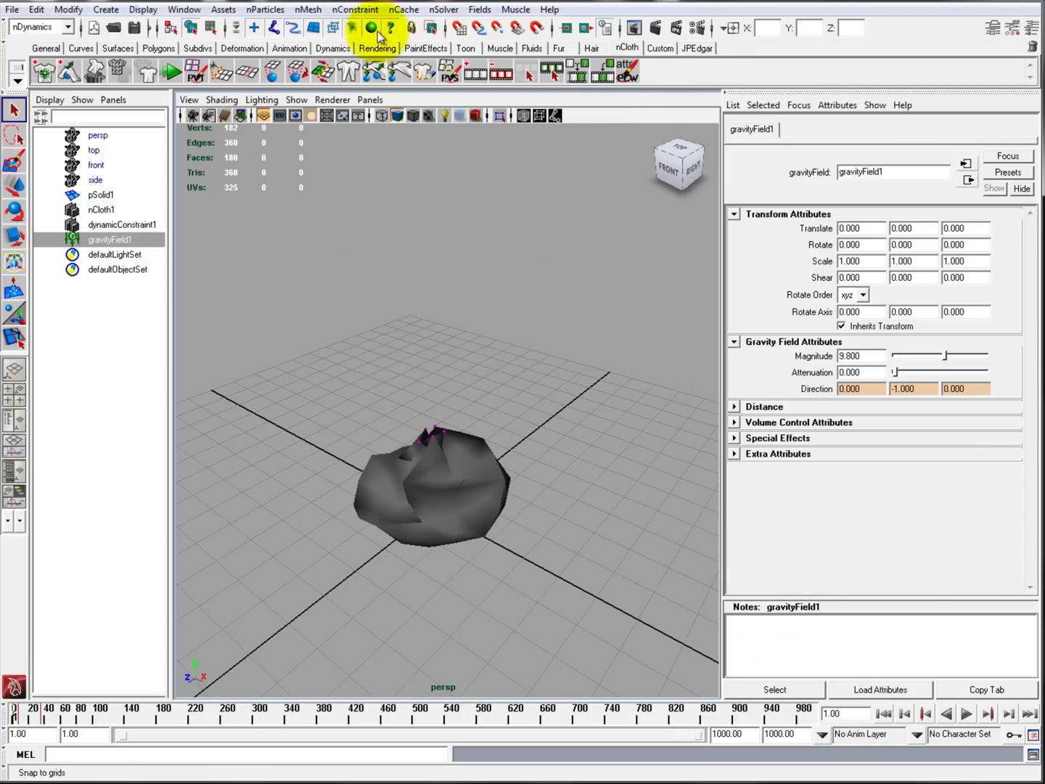
Create a polygon cone, stretch it vertically into a long downward-pointing spike and place it above the ball
click(156, 50)
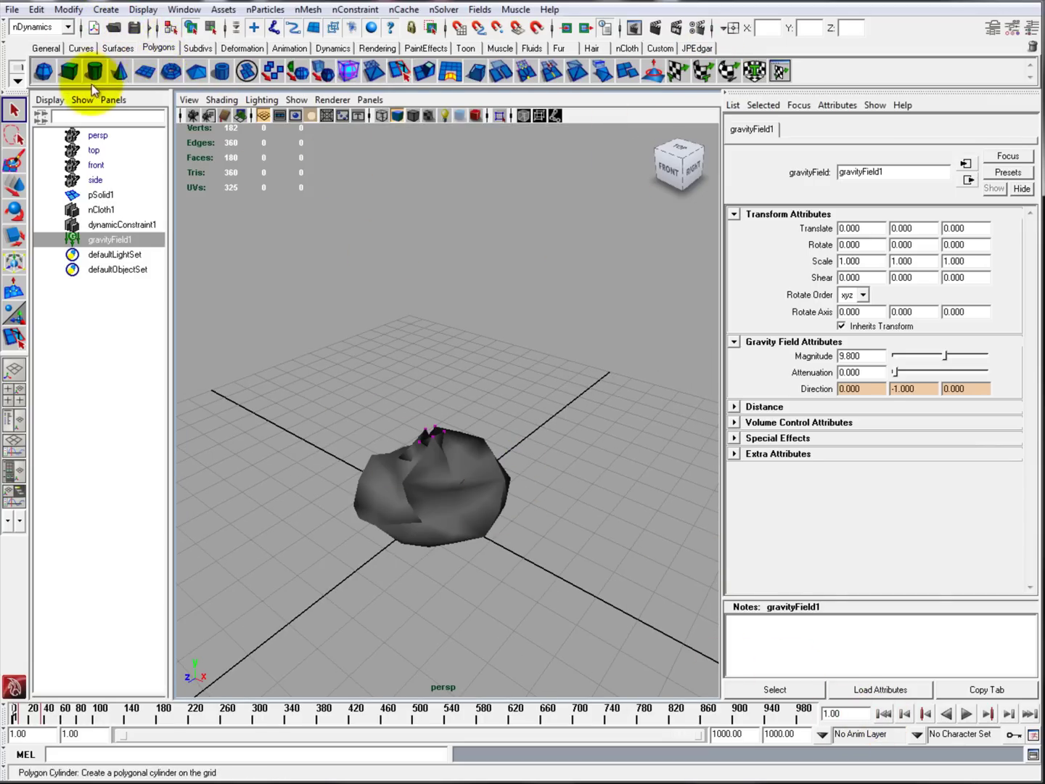
click(119, 73)
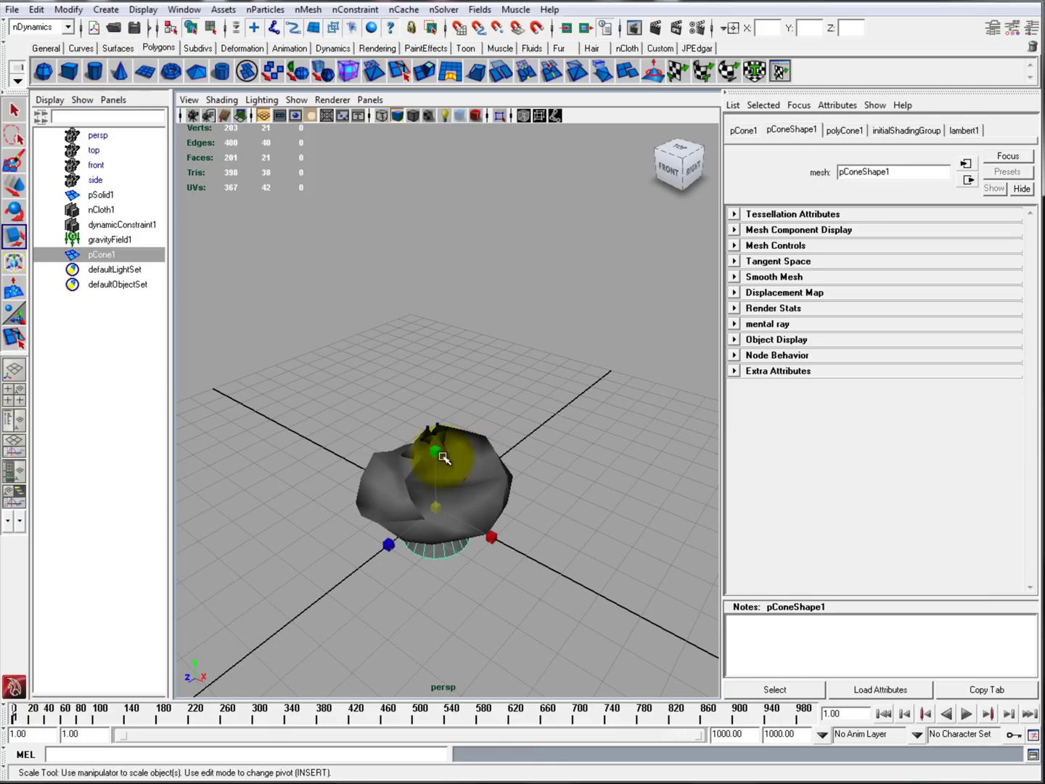
drag(439, 456, 455, 625)
key(w)
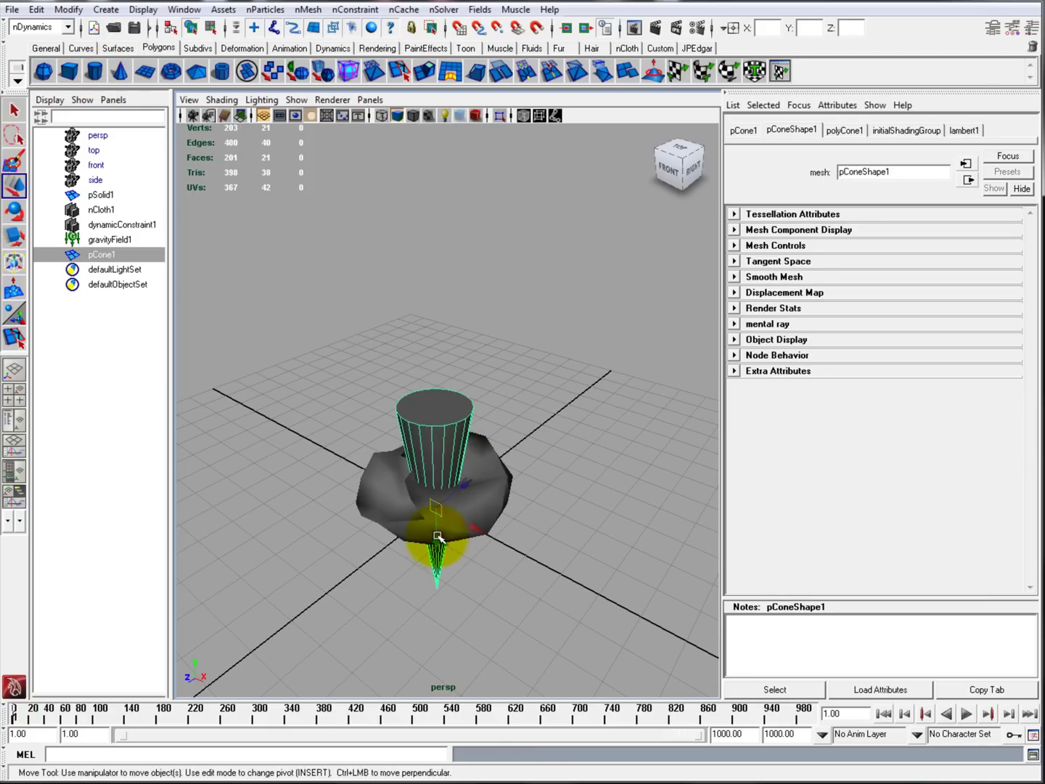
drag(438, 538, 439, 304)
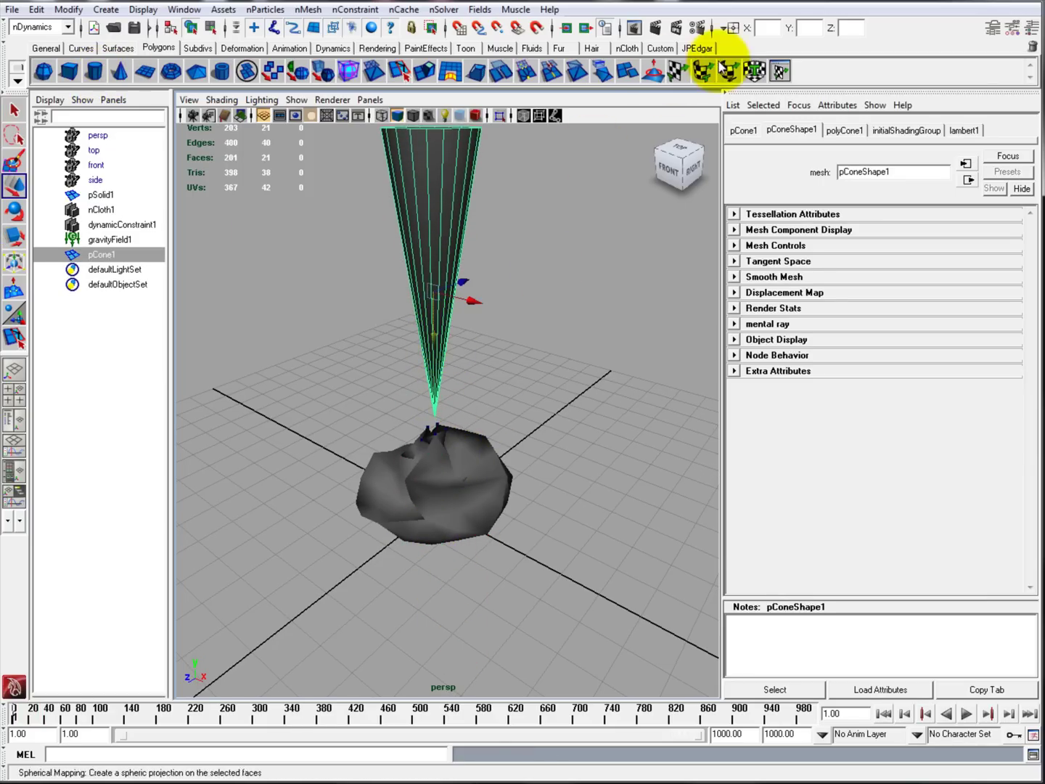
Clean up the cone by freezing its transformations, softening its edges and deleting its history, and reselect it as an object
click(697, 48)
click(575, 75)
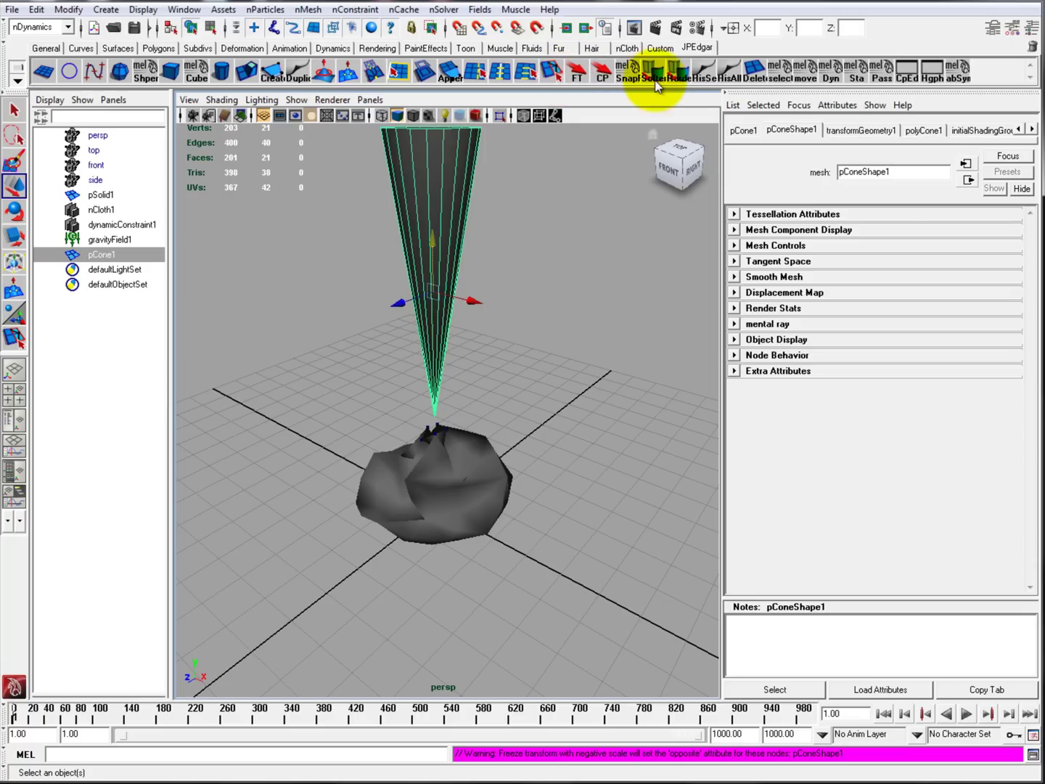
click(656, 76)
click(701, 73)
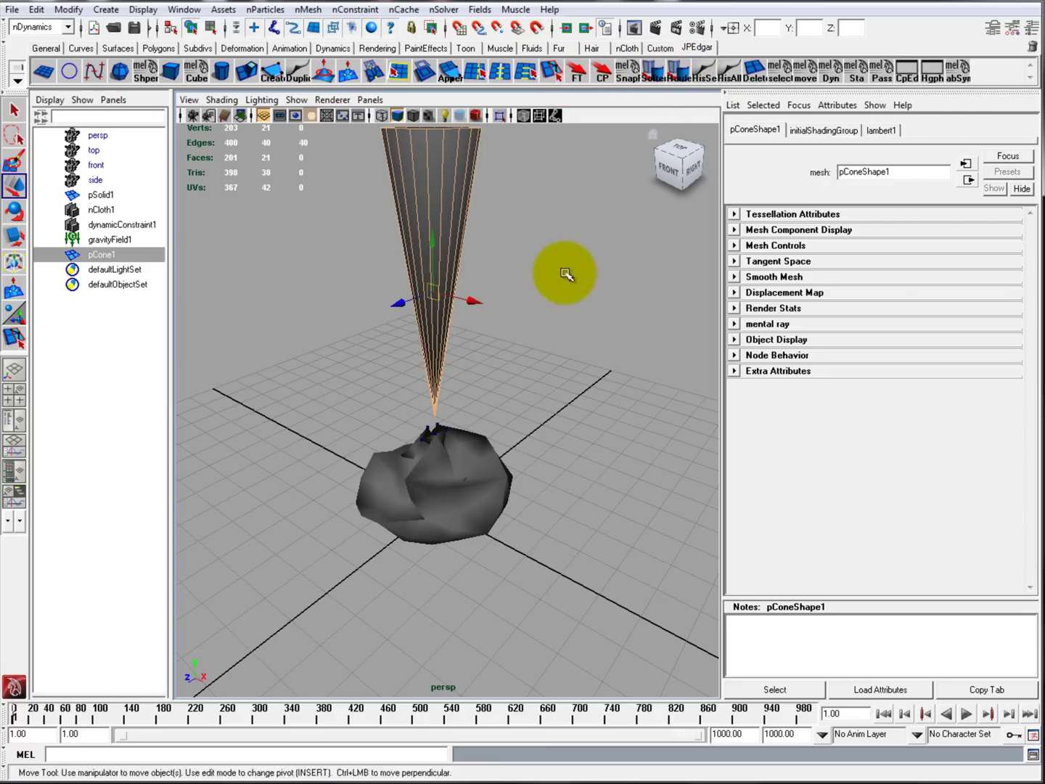
click(535, 277)
click(409, 281)
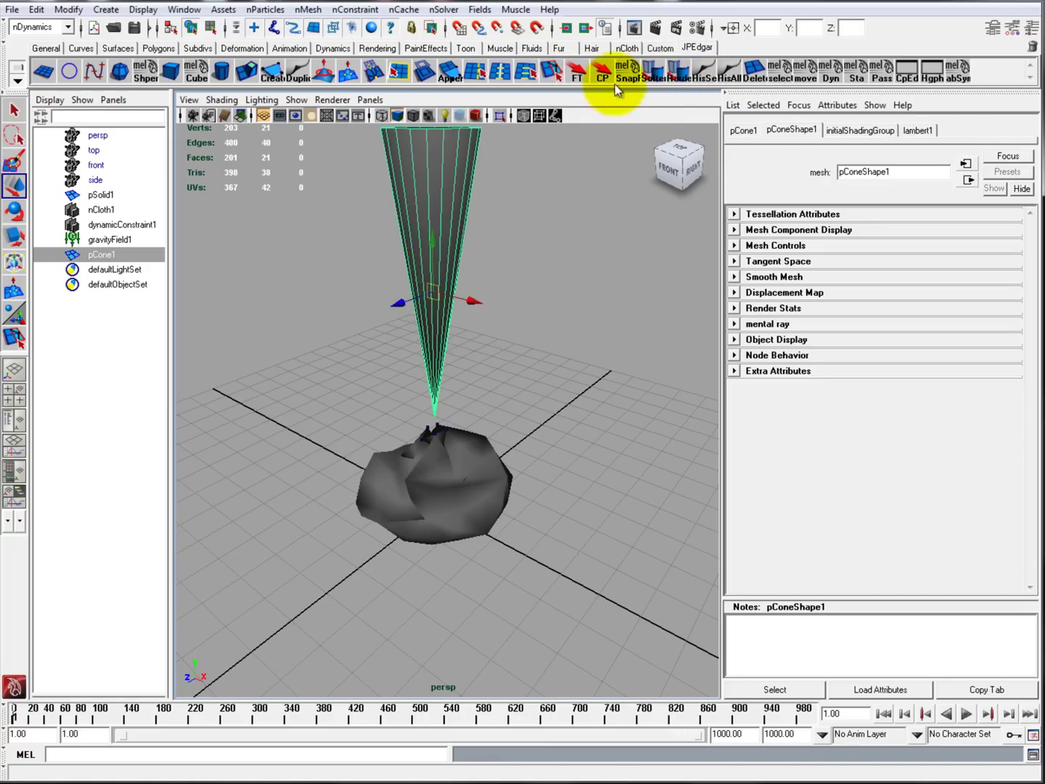
Make the cone a passive nCloth collider
click(627, 48)
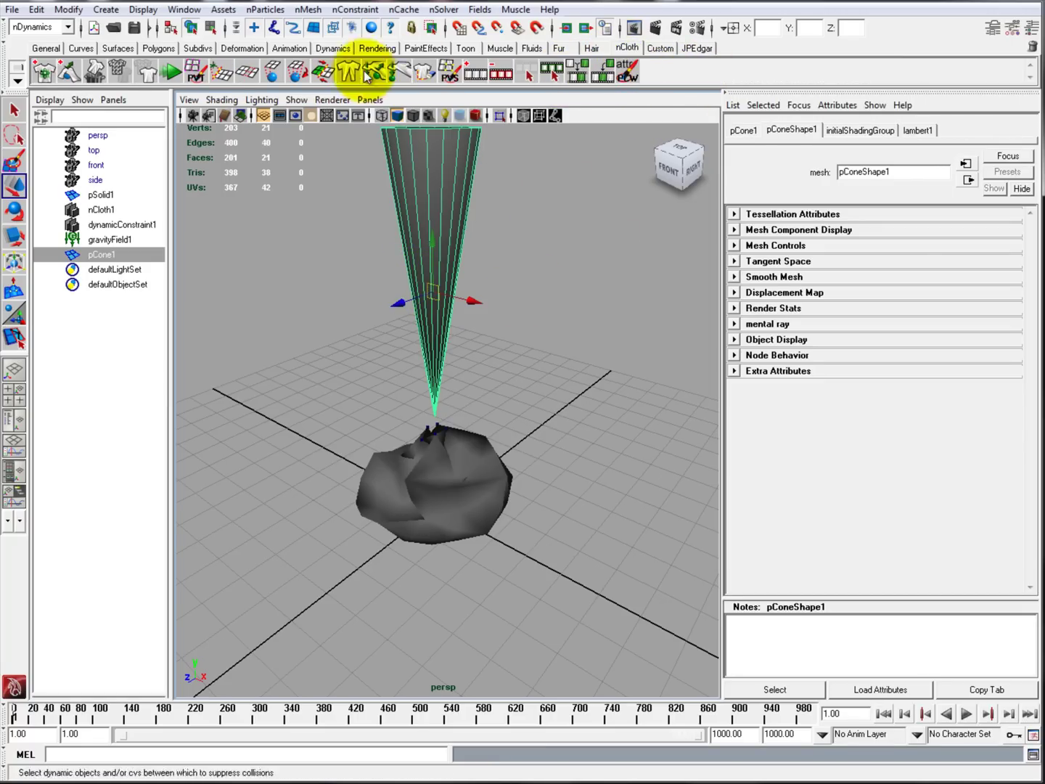
click(63, 70)
alt+drag(306, 330, 314, 326)
click(314, 326)
key(q)
click(414, 269)
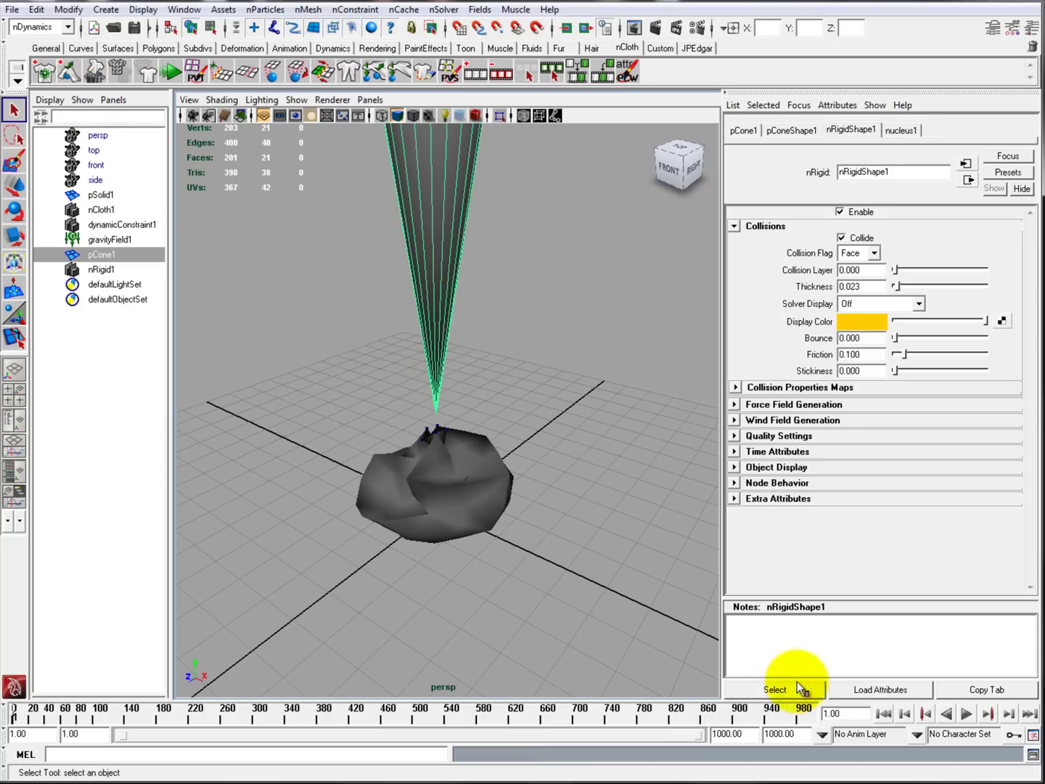
Play the simulation to about frame 42 to check how the balloon collides with the cone
click(967, 714)
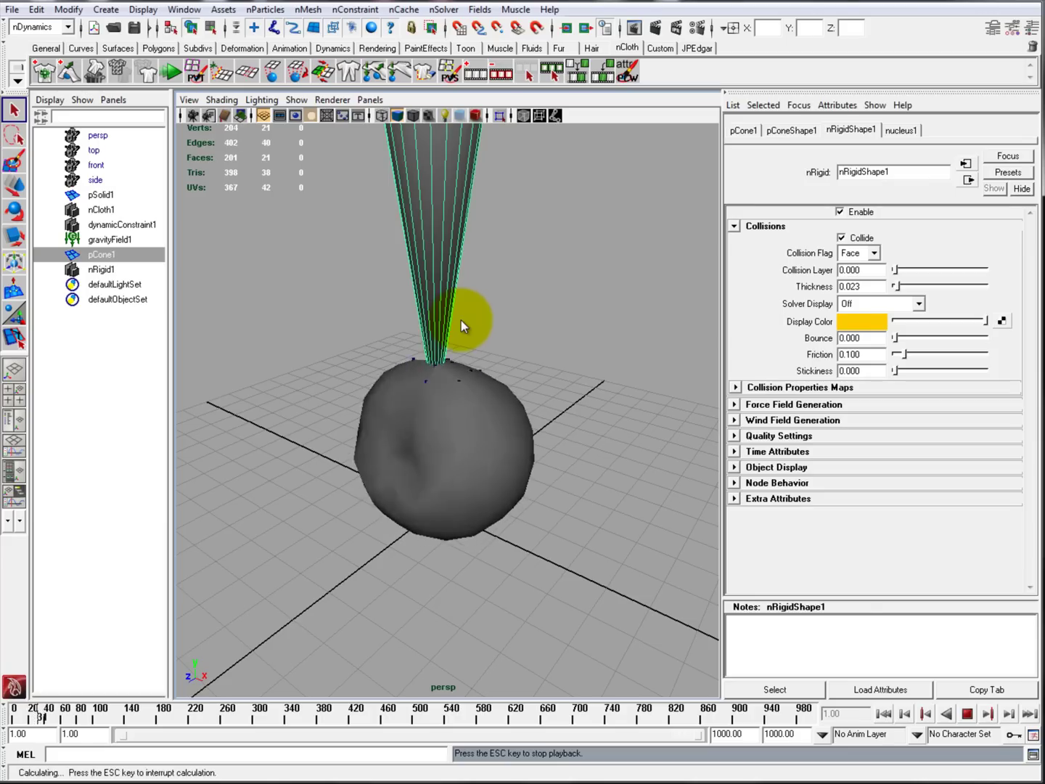
click(967, 715)
alt+middle_drag(466, 398, 477, 512)
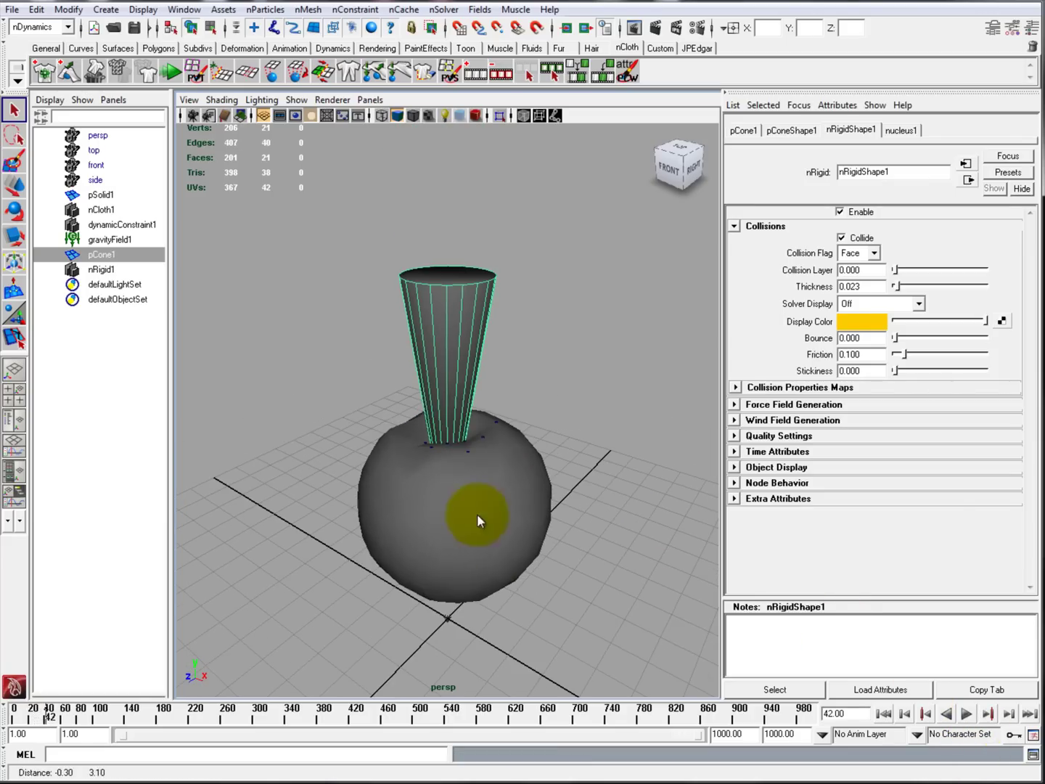
Raise the cone higher above the ball and replay the simulation from frame 1 to about frame 41
drag(447, 396, 450, 324)
click(883, 714)
click(967, 713)
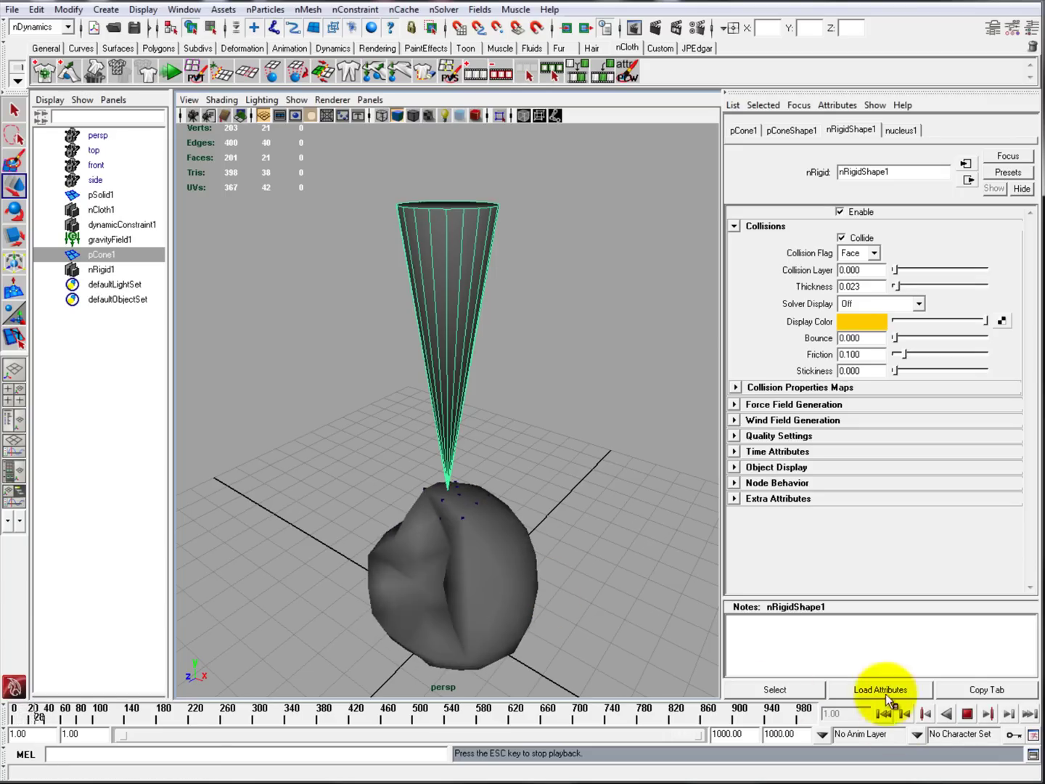
click(968, 714)
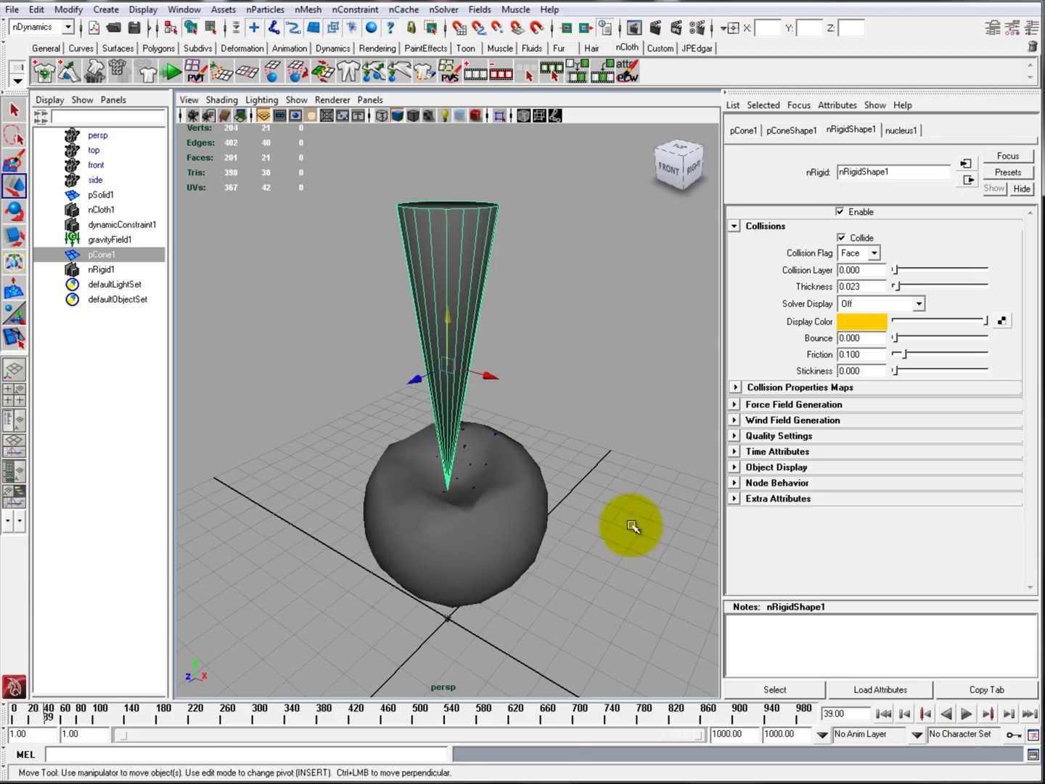
mouse_move(579, 512)
alt+mouse_down()
mouse_move(581, 527)
mouse_move(576, 508)
alt+mouse_up()
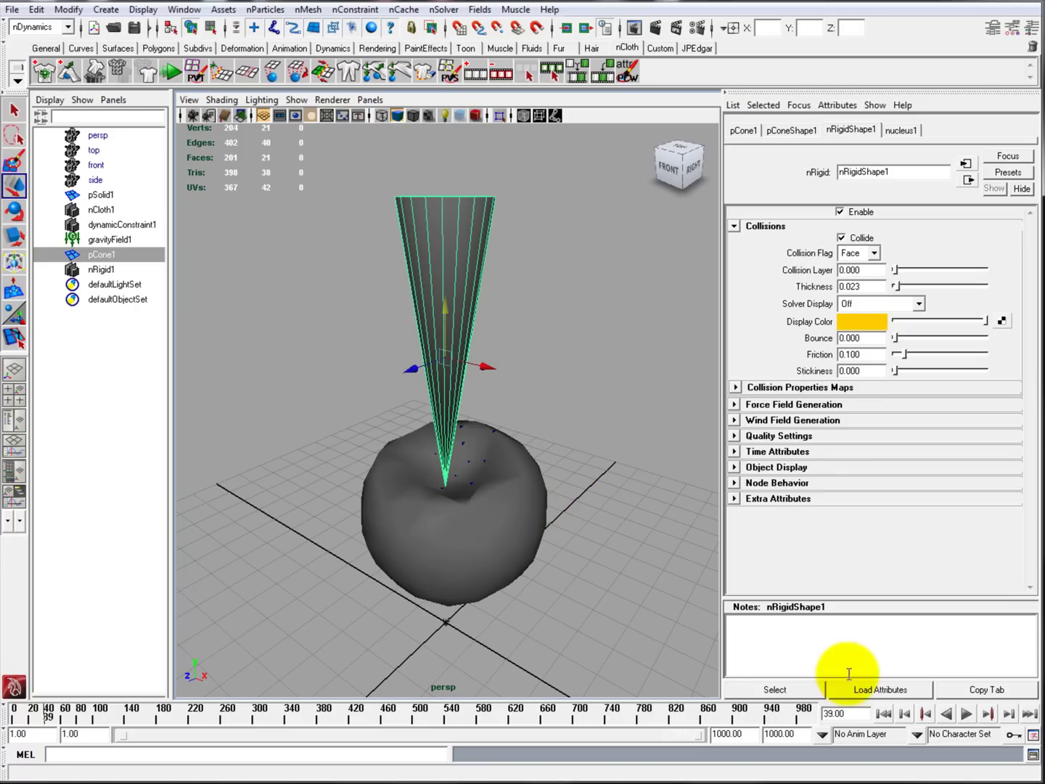
click(970, 714)
click(970, 714)
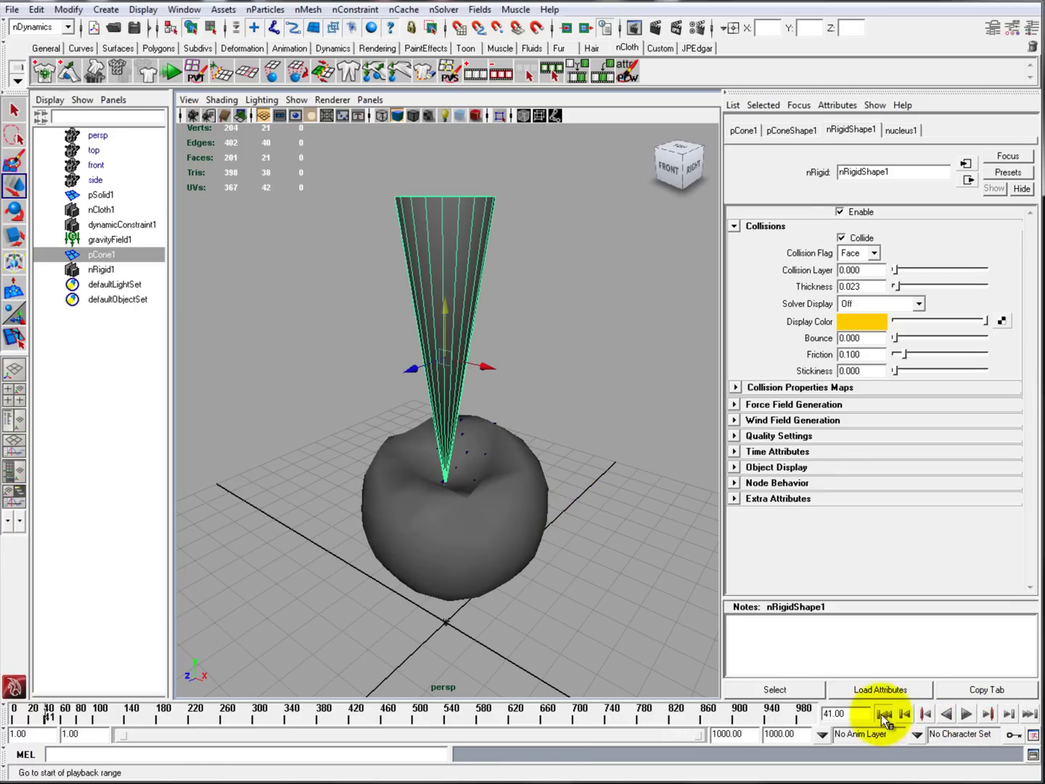
Return to frame 1, set the weld constraint's Glue Strength to 0.1 and clear the selection
click(885, 714)
click(116, 226)
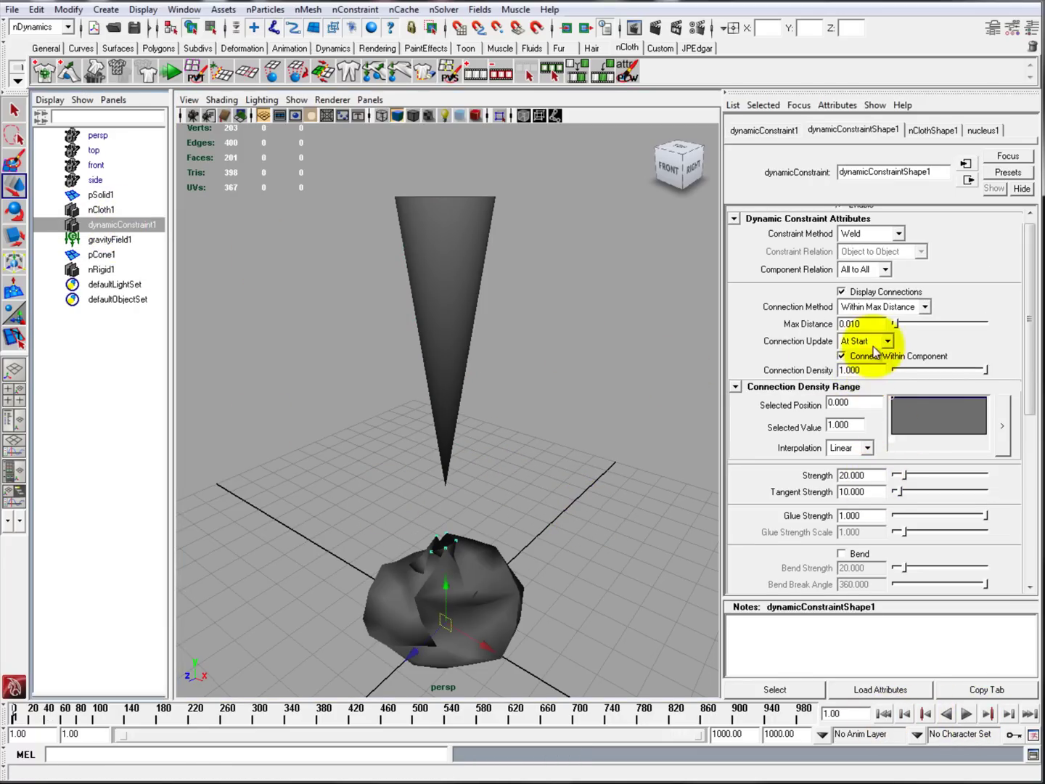
drag(871, 518, 834, 518)
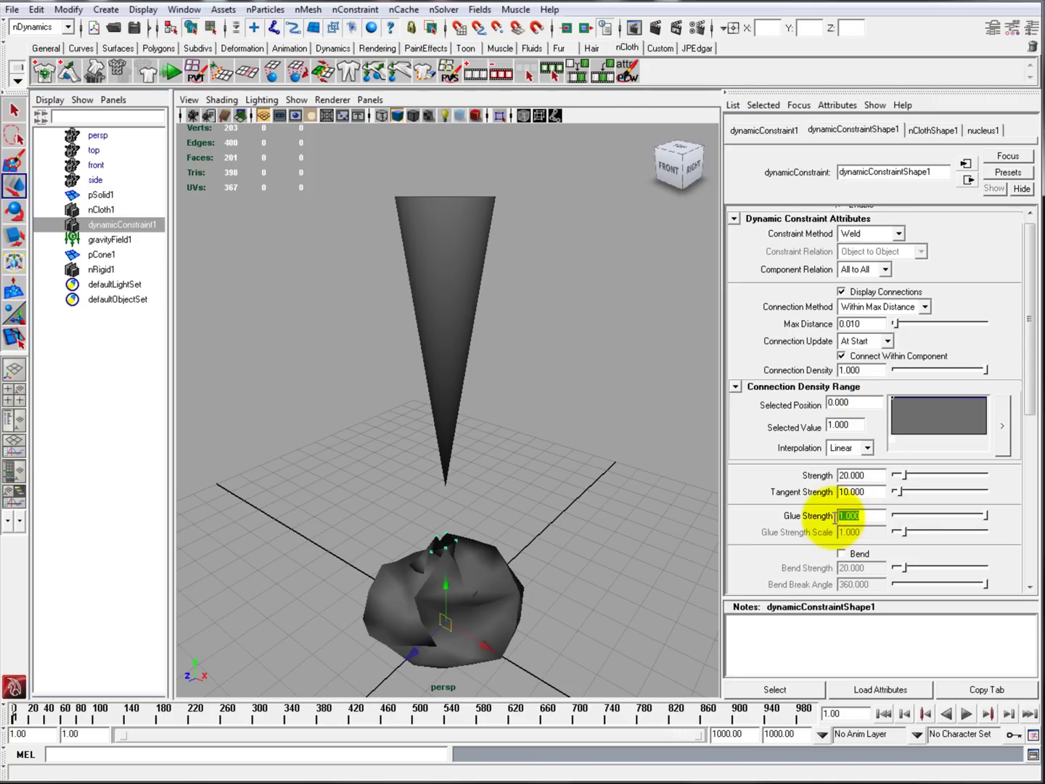
text(.1)
key(Return)
click(648, 511)
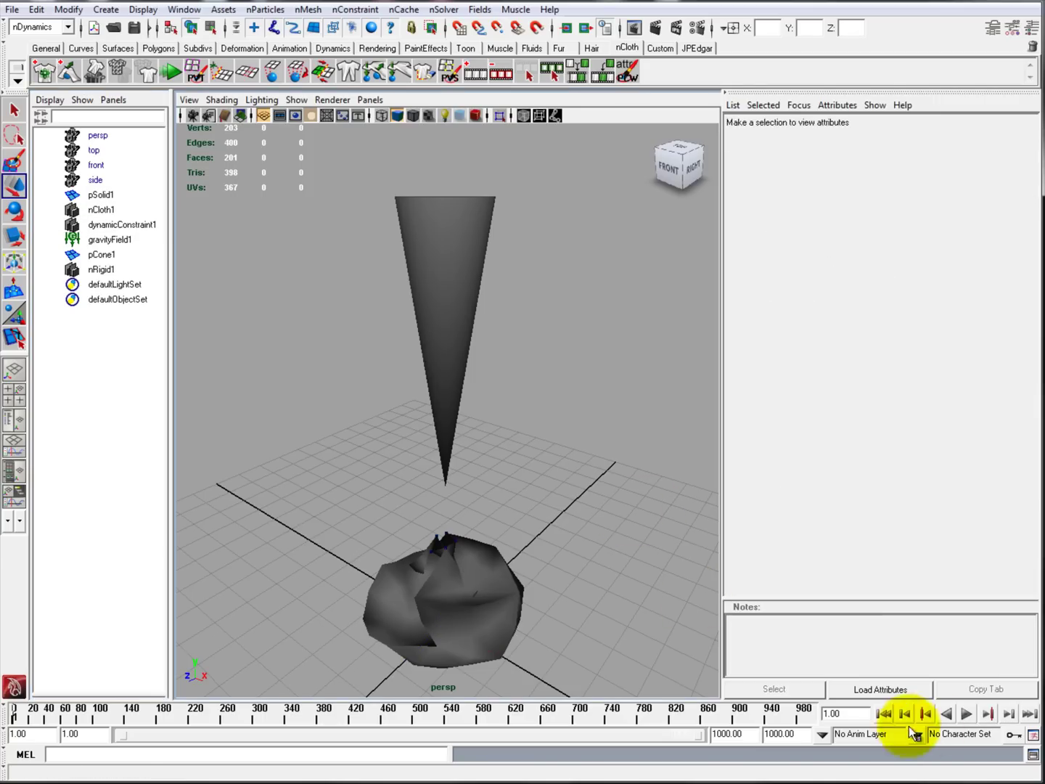
Play the simulation to frame 42 and on to frame 57, inspecting from close up where the cone pierces the balloon
click(970, 715)
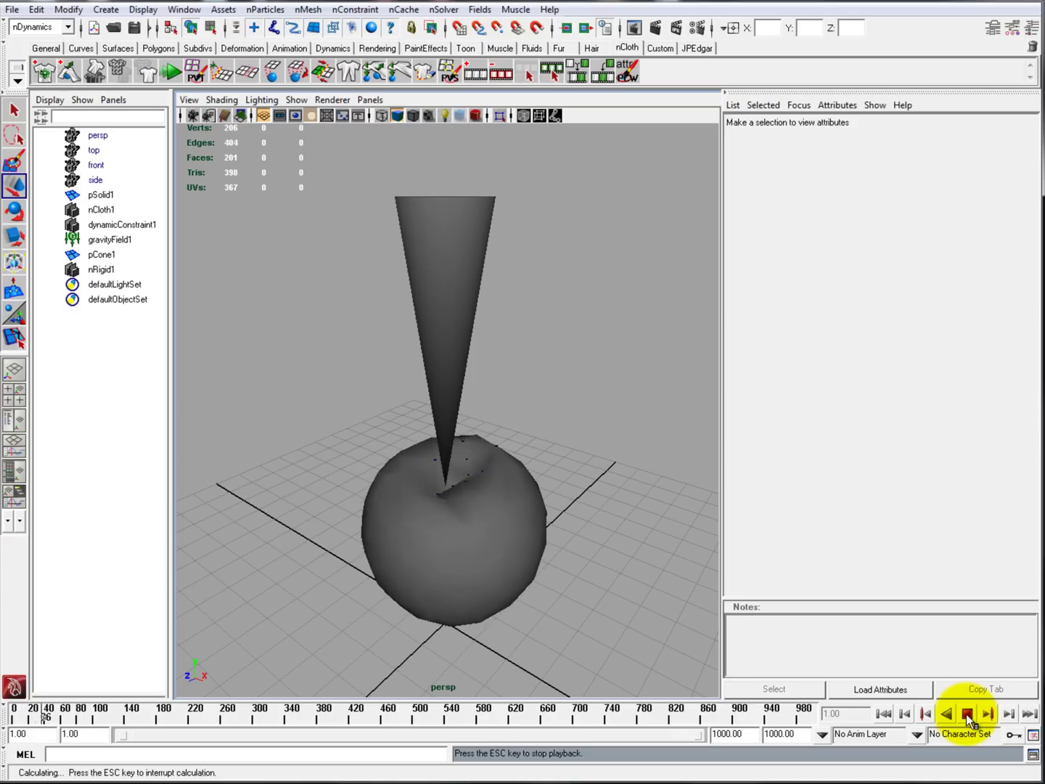
click(966, 714)
alt+right_drag(461, 427, 450, 552)
alt+drag(450, 552, 467, 480)
click(507, 498)
alt+right_drag(512, 519, 500, 373)
click(600, 427)
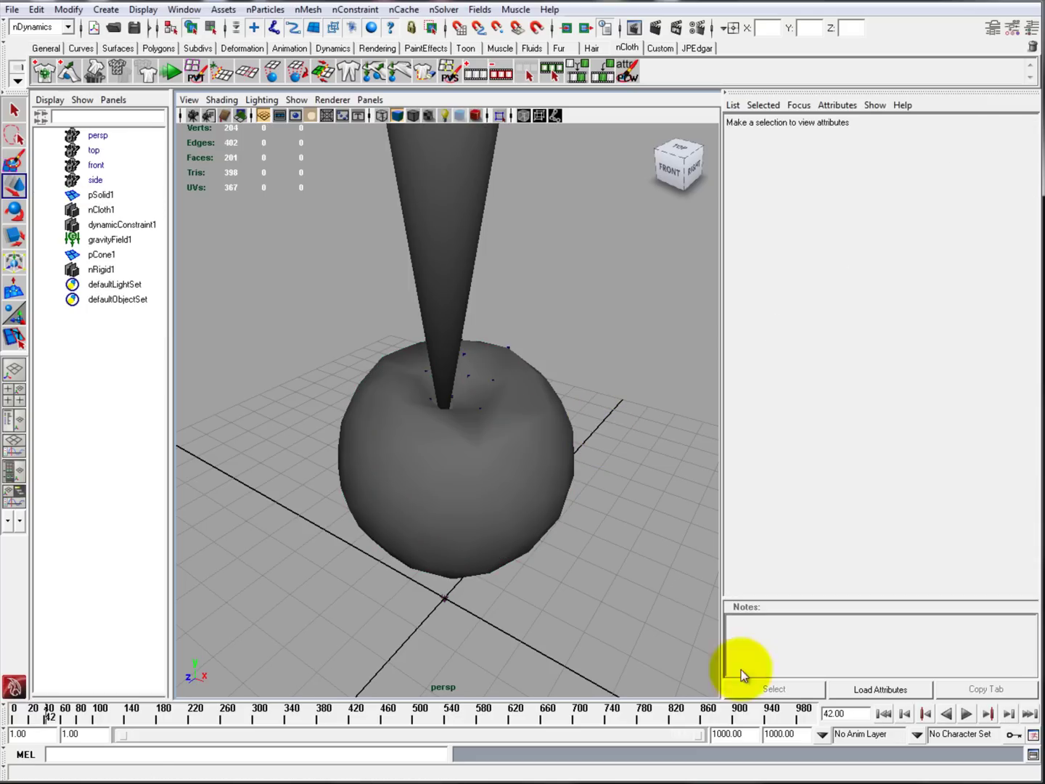
click(969, 716)
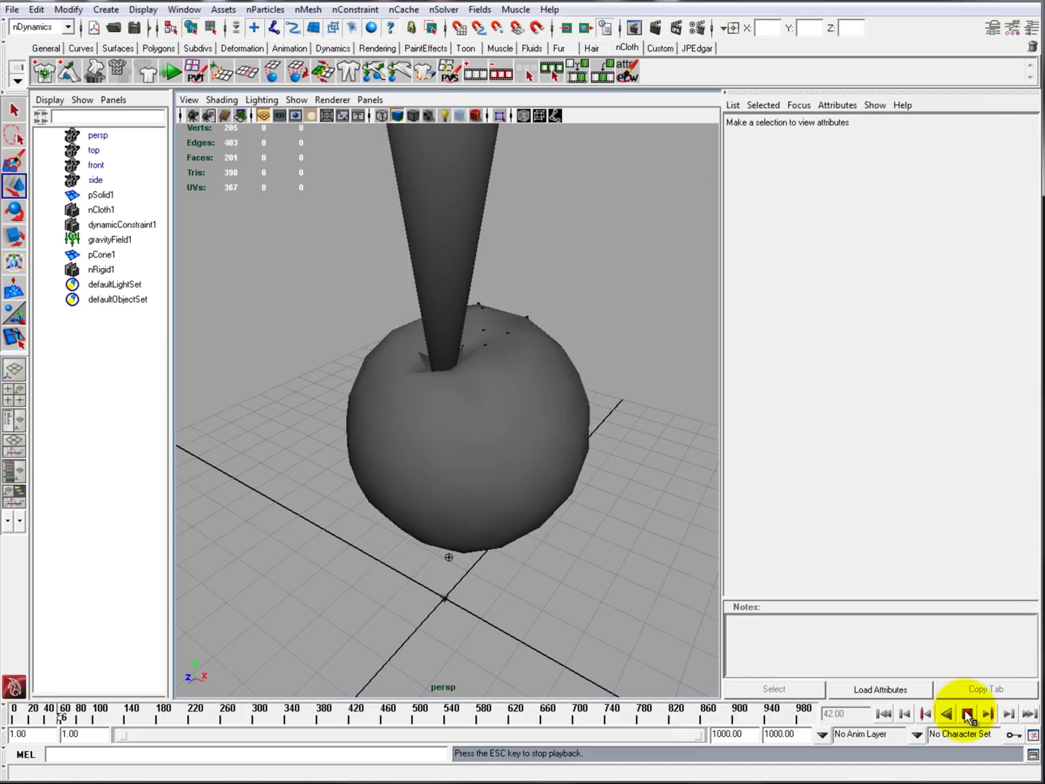
click(968, 716)
alt+drag(403, 379, 419, 391)
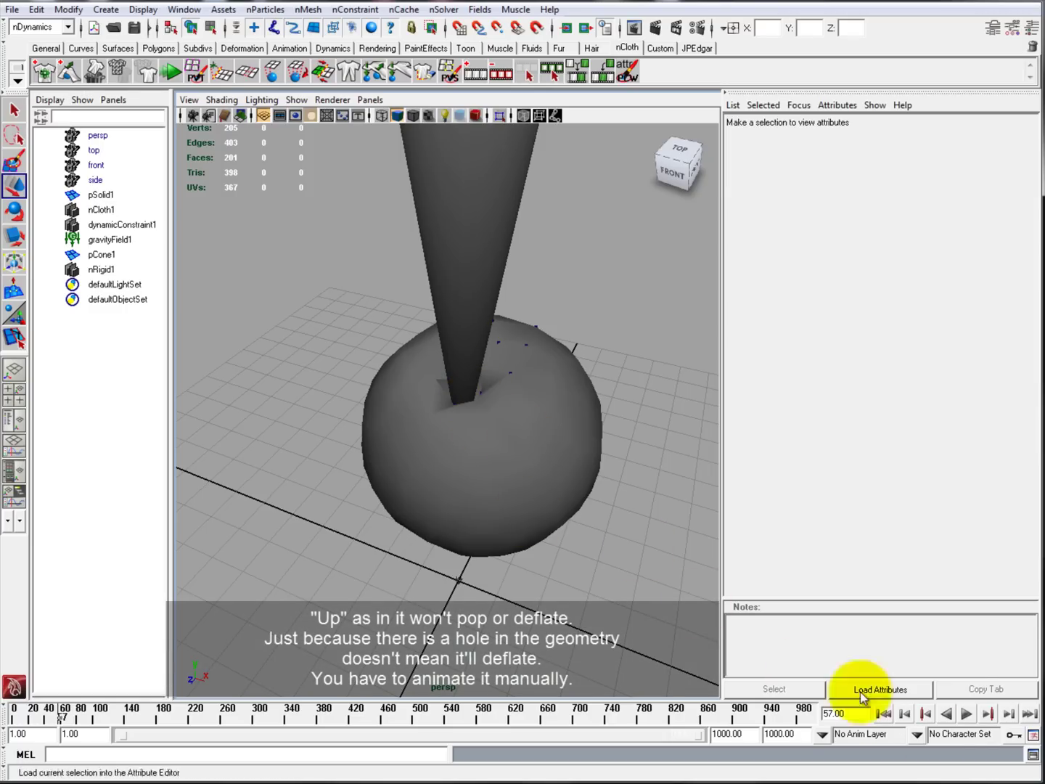
Replay the simulation from frame 1 to frame 42 and select the balloon to review its nCloth pressure settings
click(893, 715)
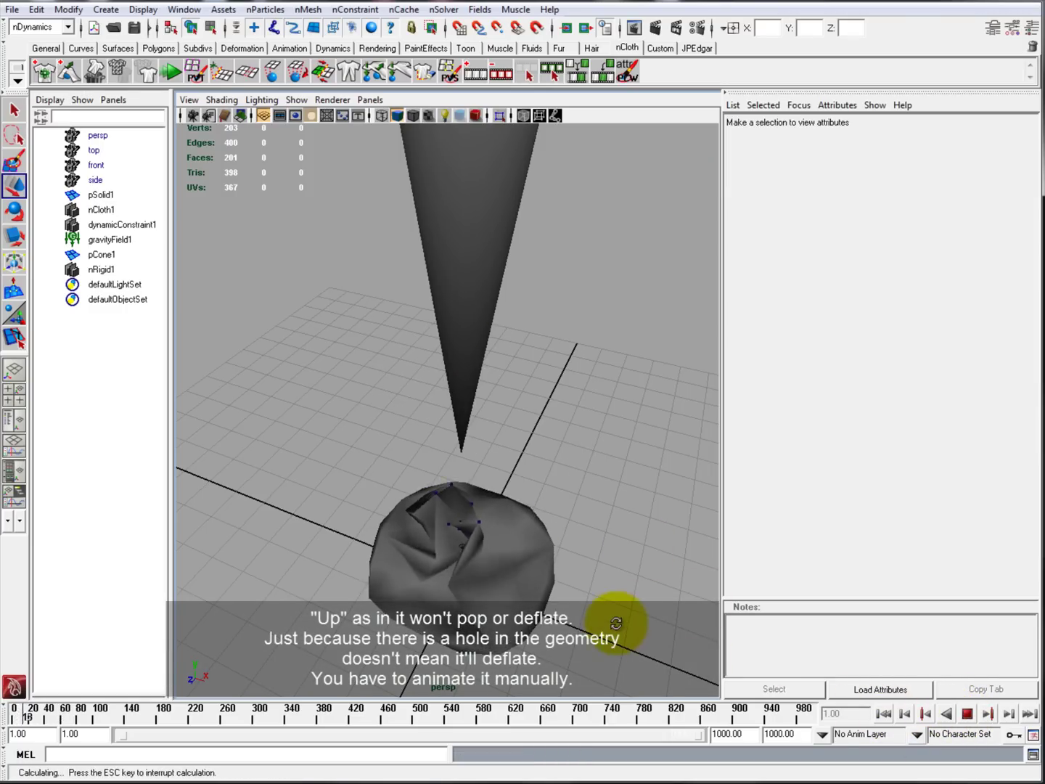
click(968, 714)
click(967, 714)
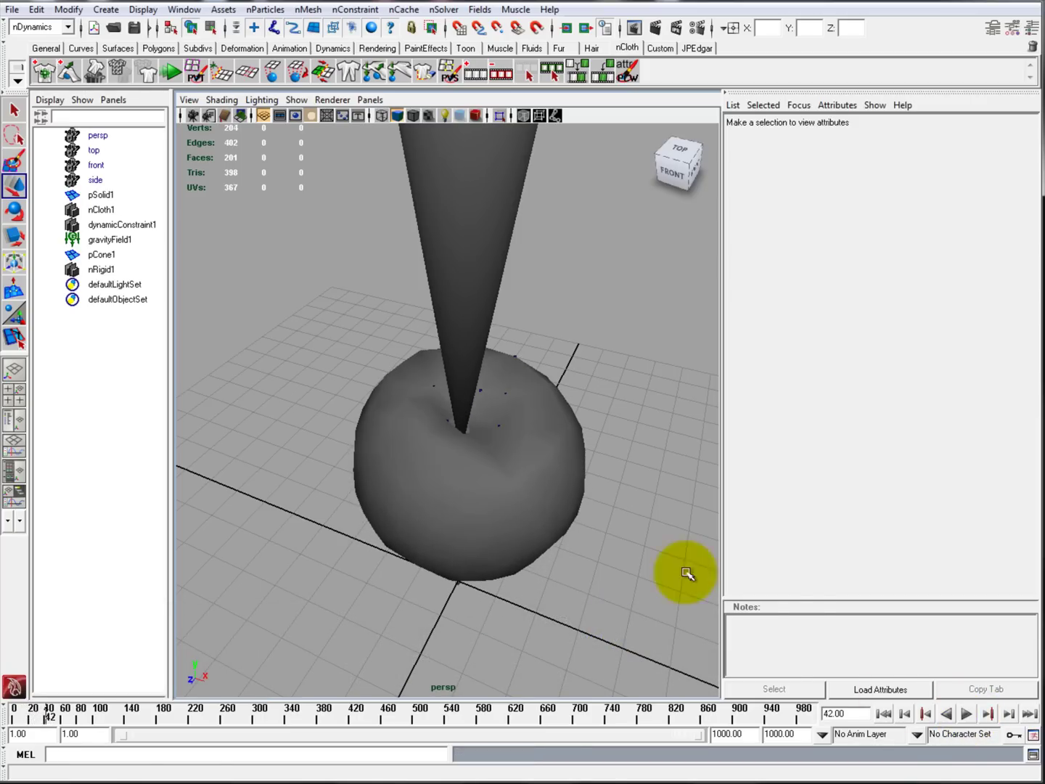
click(529, 477)
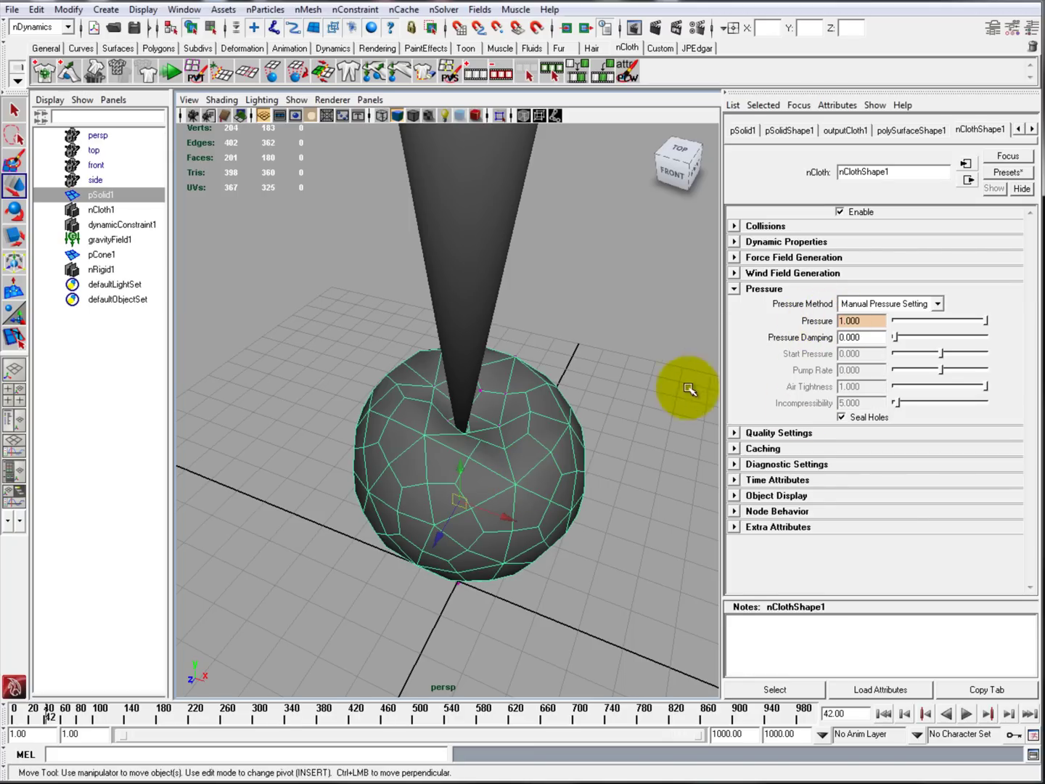
alt+right_drag(644, 422, 591, 359)
mouse_move(590, 359)
alt+mouse_down()
mouse_move(600, 352)
mouse_move(588, 371)
alt+mouse_up()
Select the bear model in the Bear.ma scene and smooth its mesh
click(537, 629)
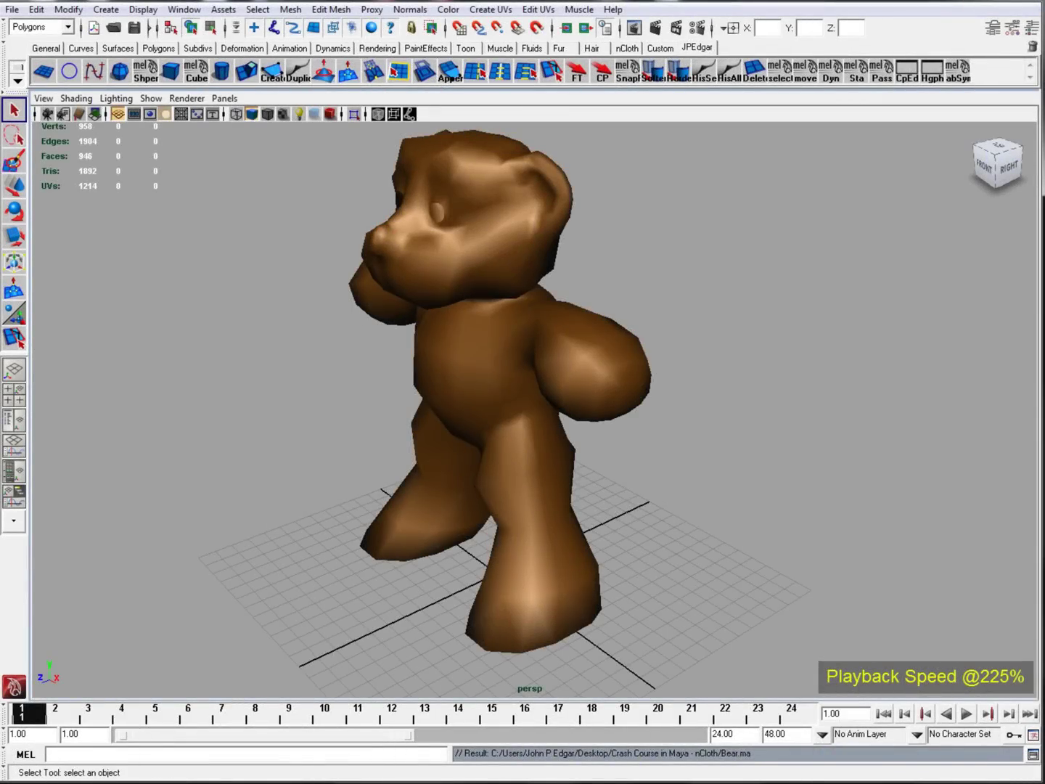
alt+drag(523, 679, 553, 679)
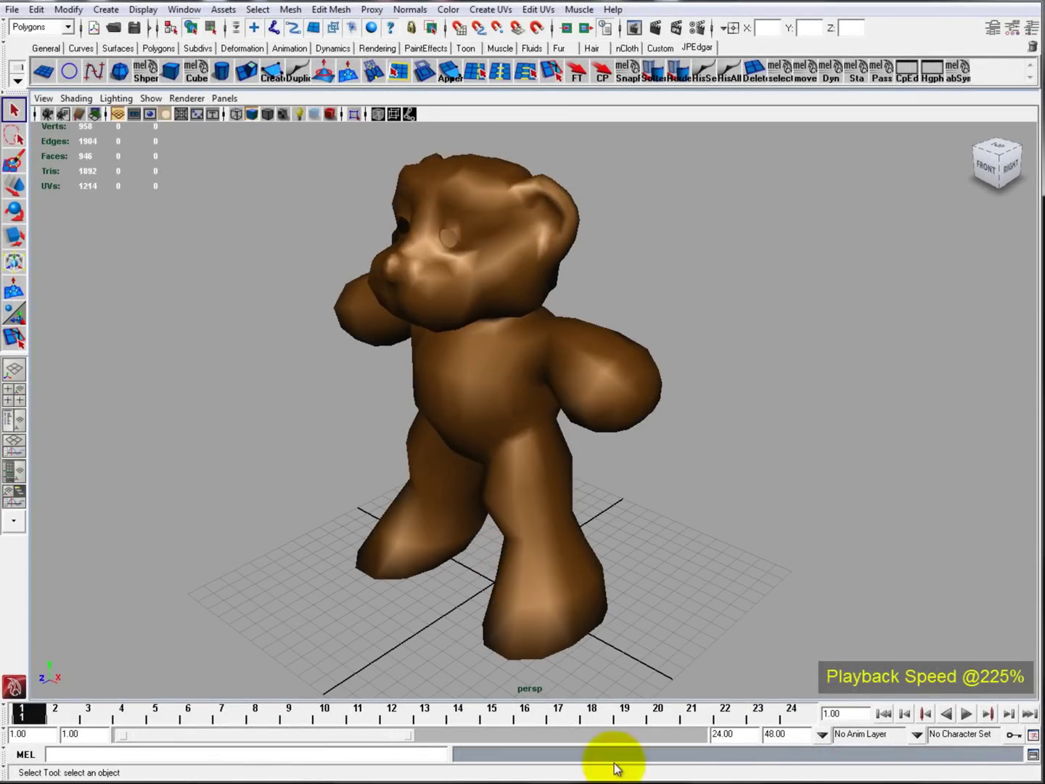
click(445, 549)
alt+right_drag(447, 554, 424, 553)
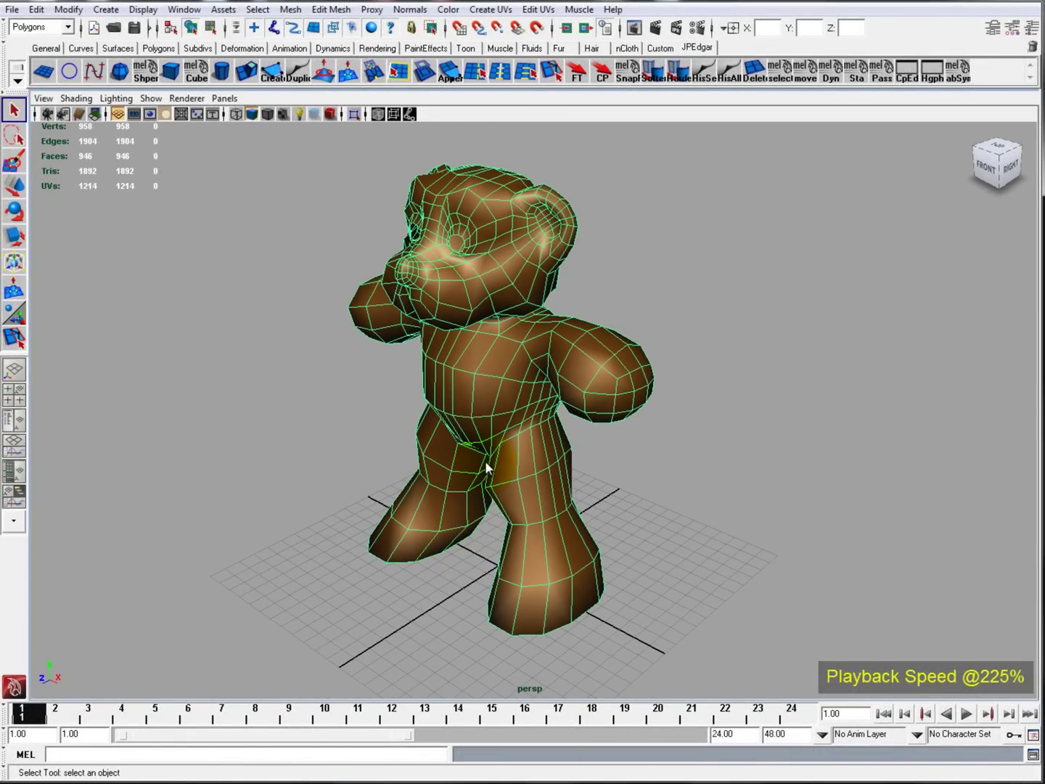
mouse_move(487, 461)
alt+mouse_down()
mouse_move(469, 455)
mouse_move(473, 471)
alt+mouse_up()
click(291, 10)
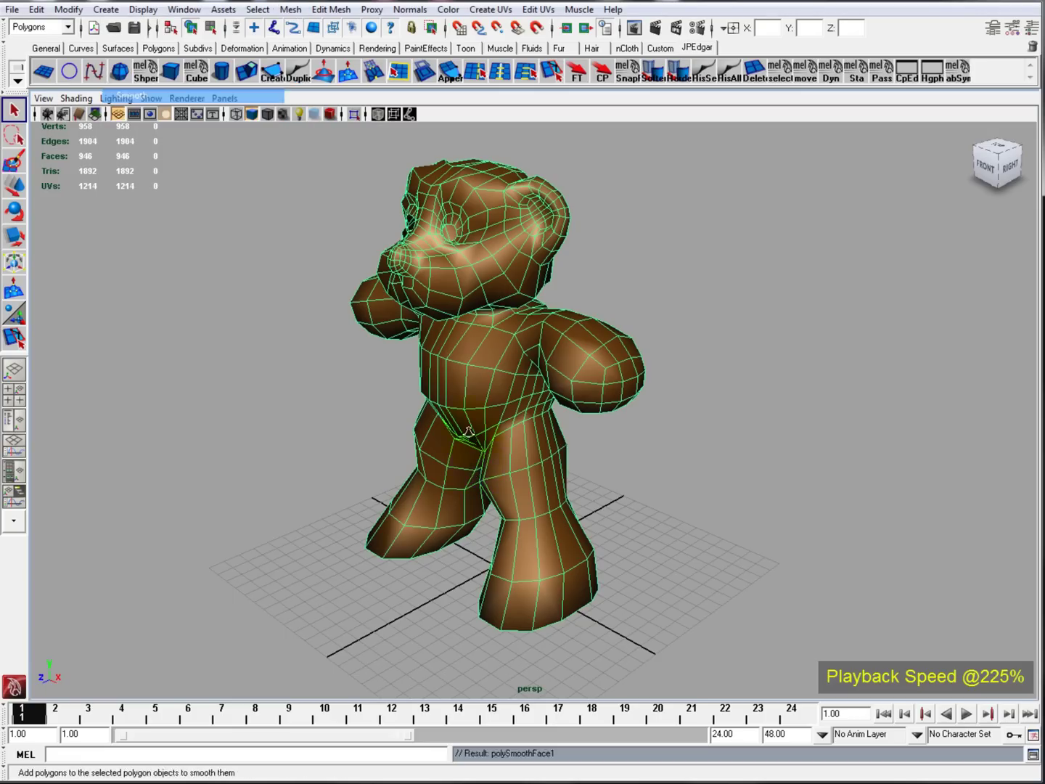
click(247, 95)
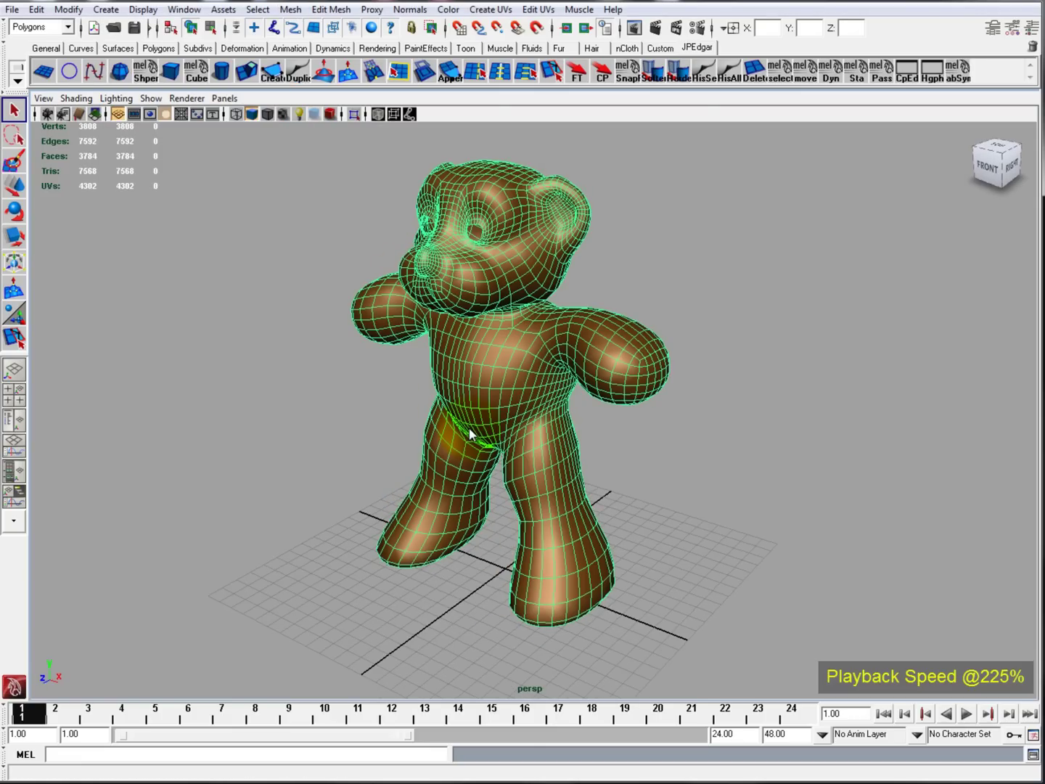
Turn the smoothed bear into an nCloth object and show its attributes
click(627, 47)
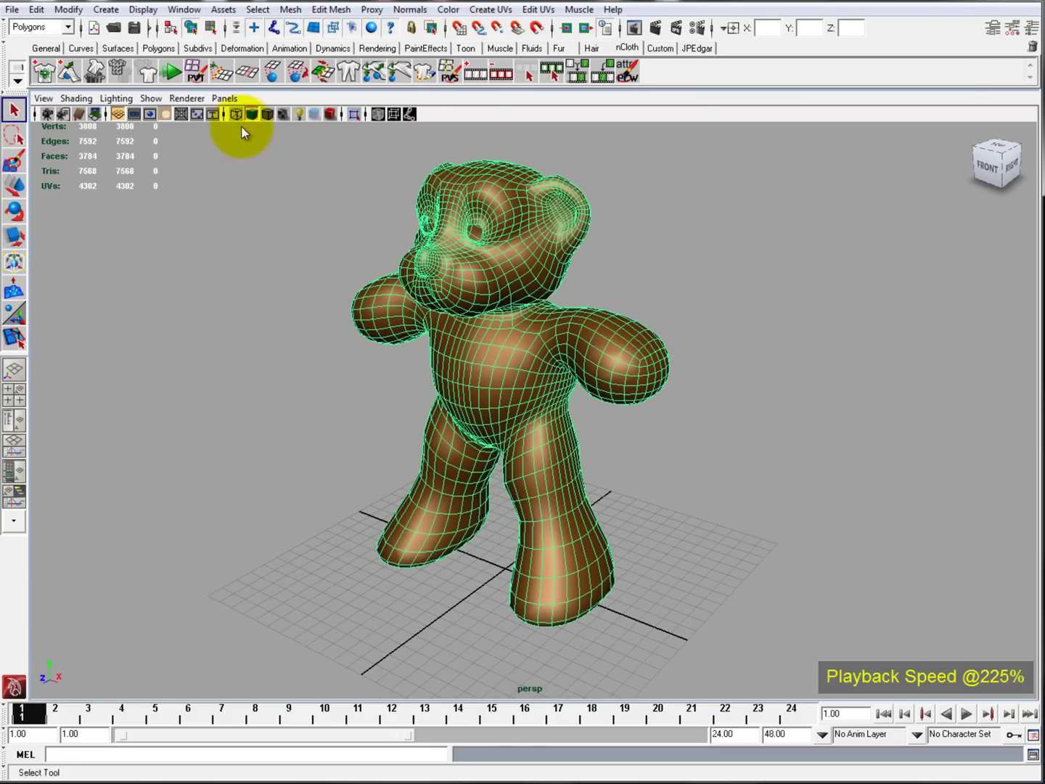
click(43, 71)
alt+middle_drag(421, 341, 410, 337)
key(ctrl+a)
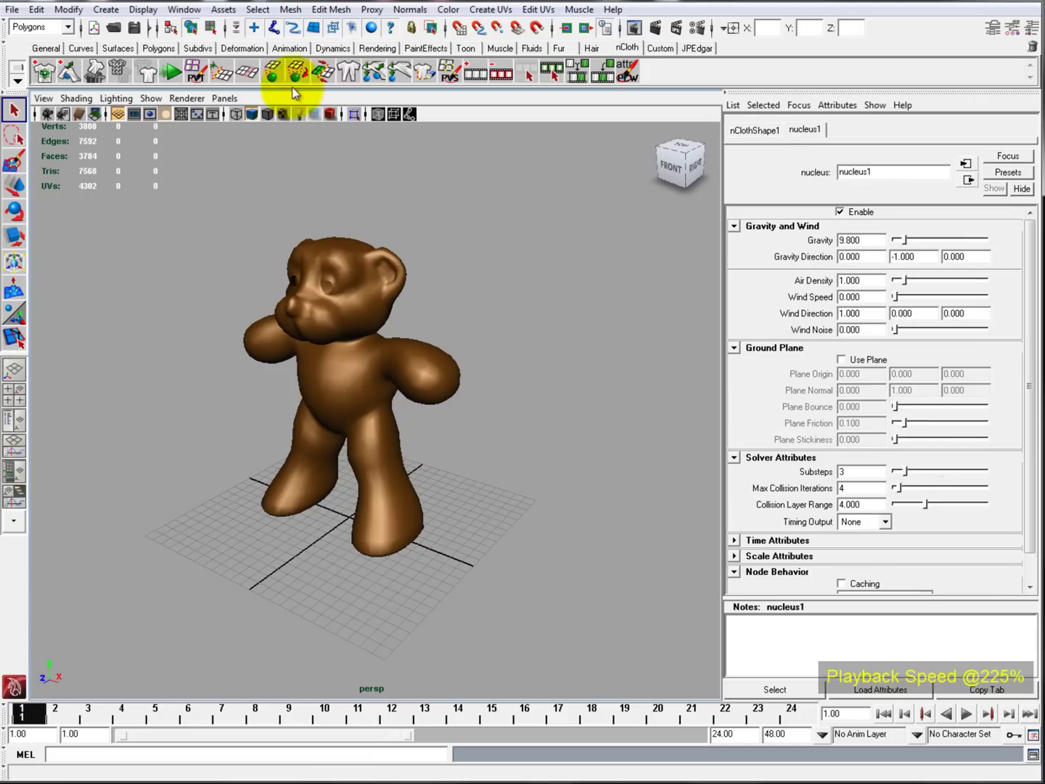
Enable the nucleus ground plane with Plane Friction 1 and extend the playback range to frame 1000
click(805, 130)
click(841, 359)
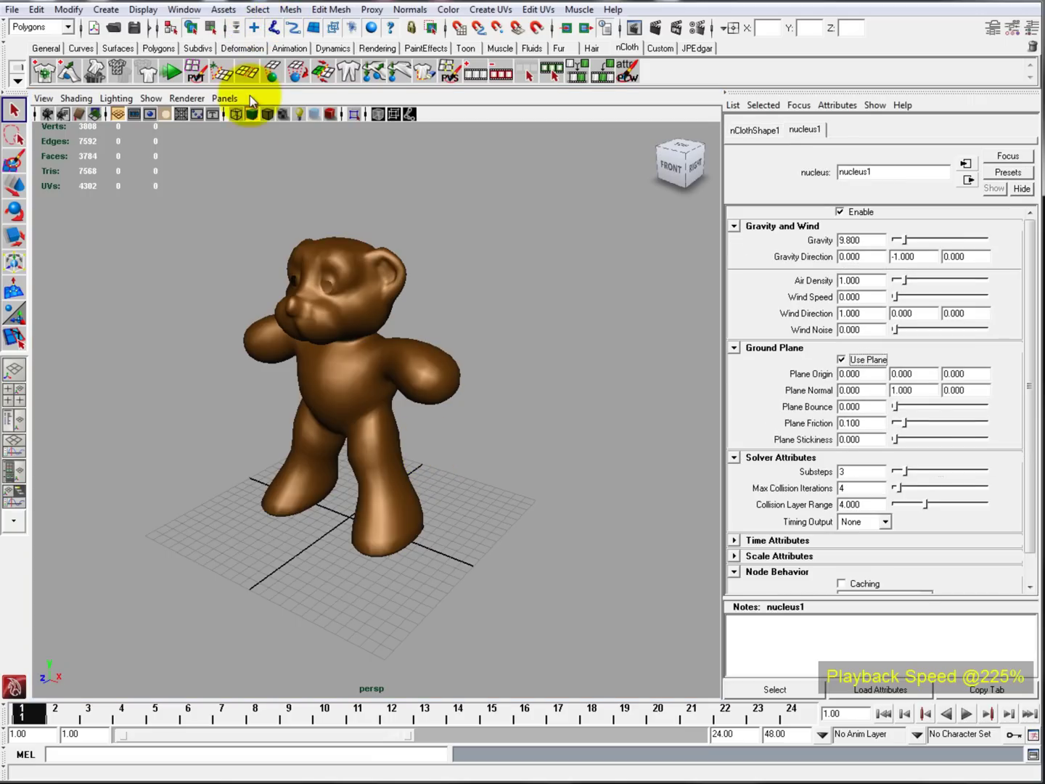
alt+drag(420, 361, 511, 379)
text(1000)
key(Return)
Simulate the bear's collapse to frame 53, set that pose as its nCloth initial state and return to frame 1
key(alt+v)
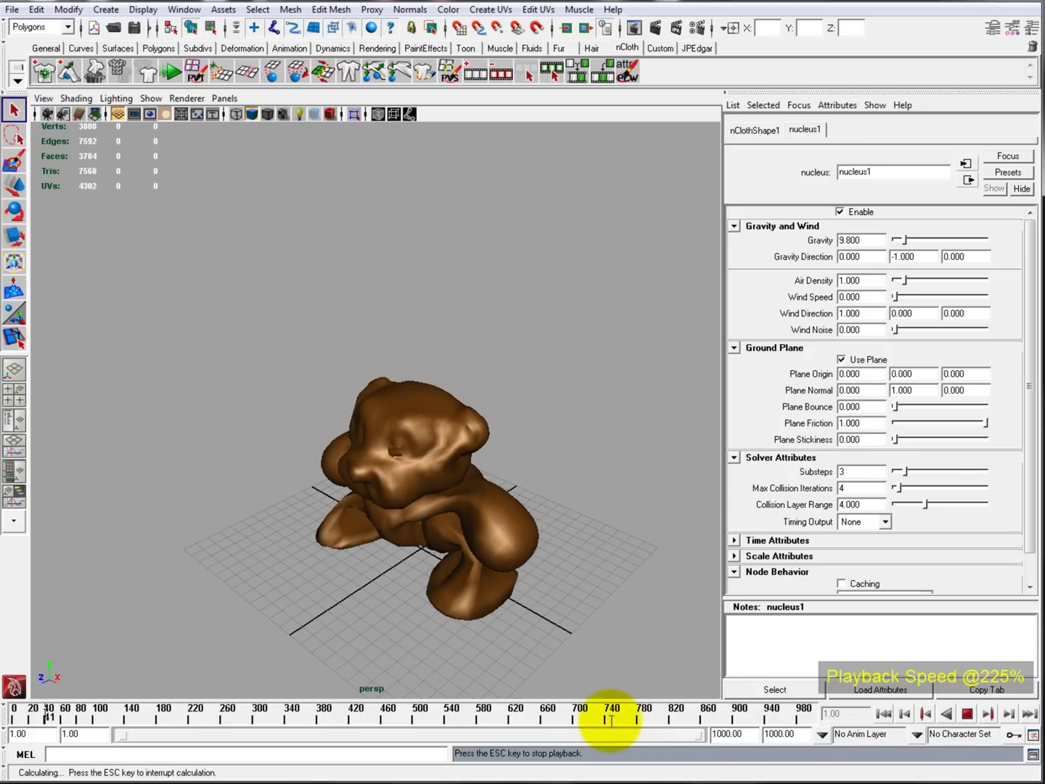
click(967, 715)
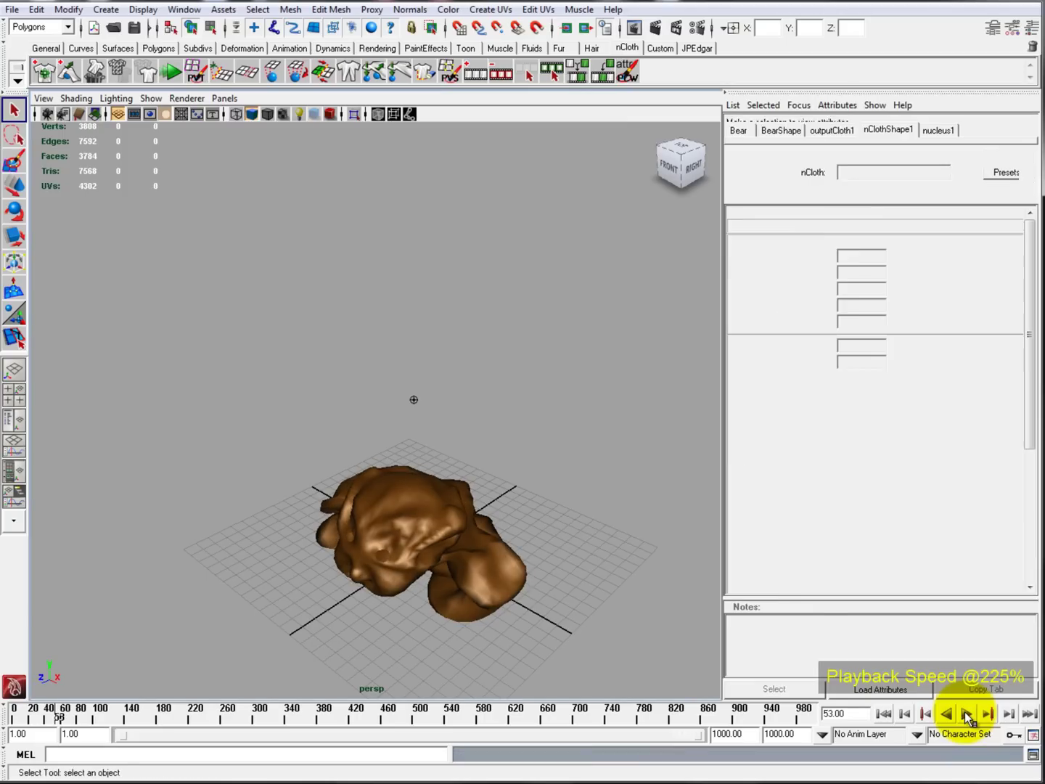
click(41, 27)
click(33, 103)
click(443, 11)
mouse_move(378, 44)
click(229, 53)
click(884, 714)
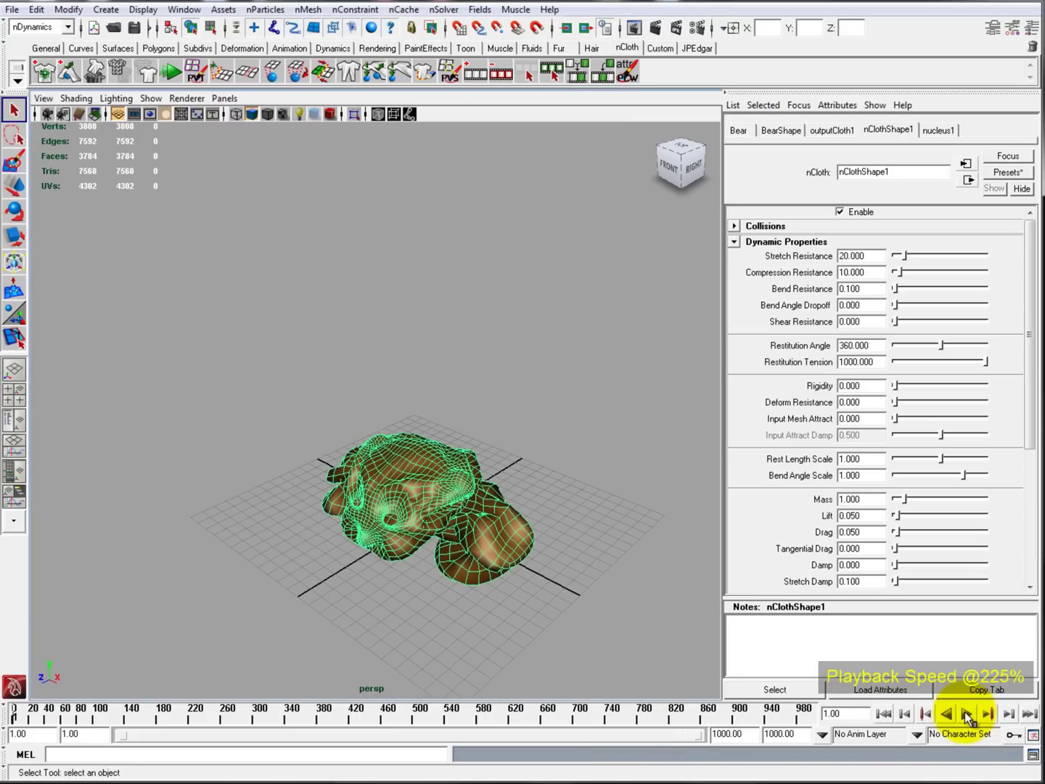
Set the bear nCloth's Pressure to 1 under the Manual Pressure Setting method
click(735, 242)
click(736, 289)
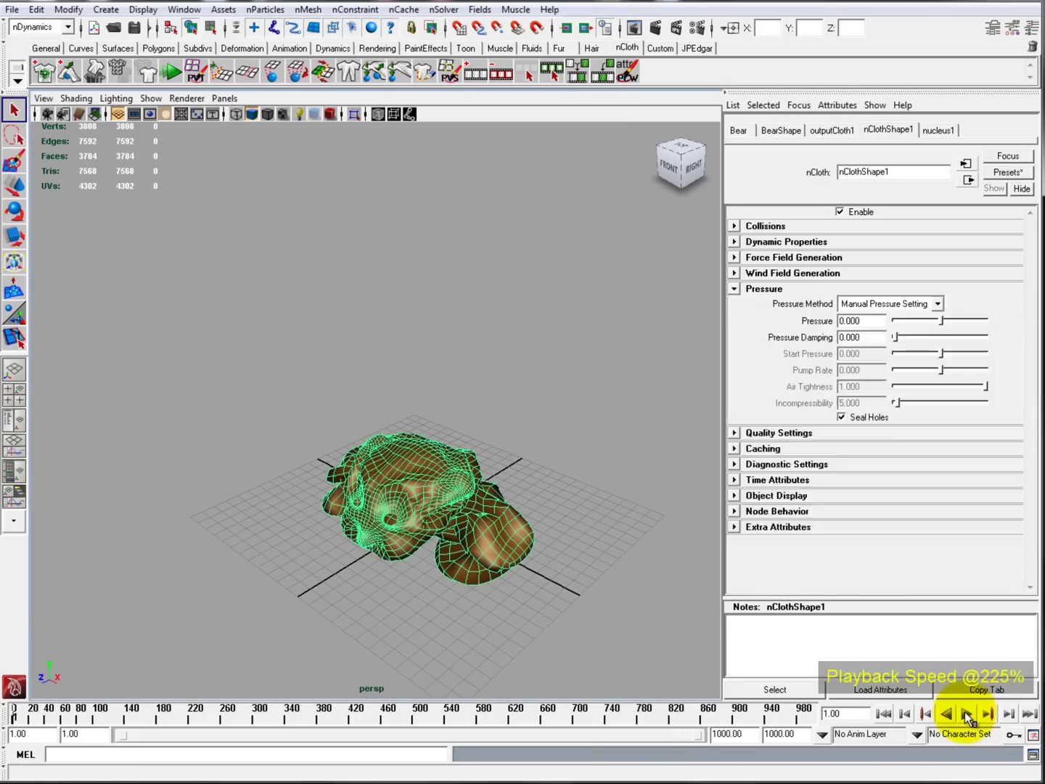
double_click(851, 320)
text(1)
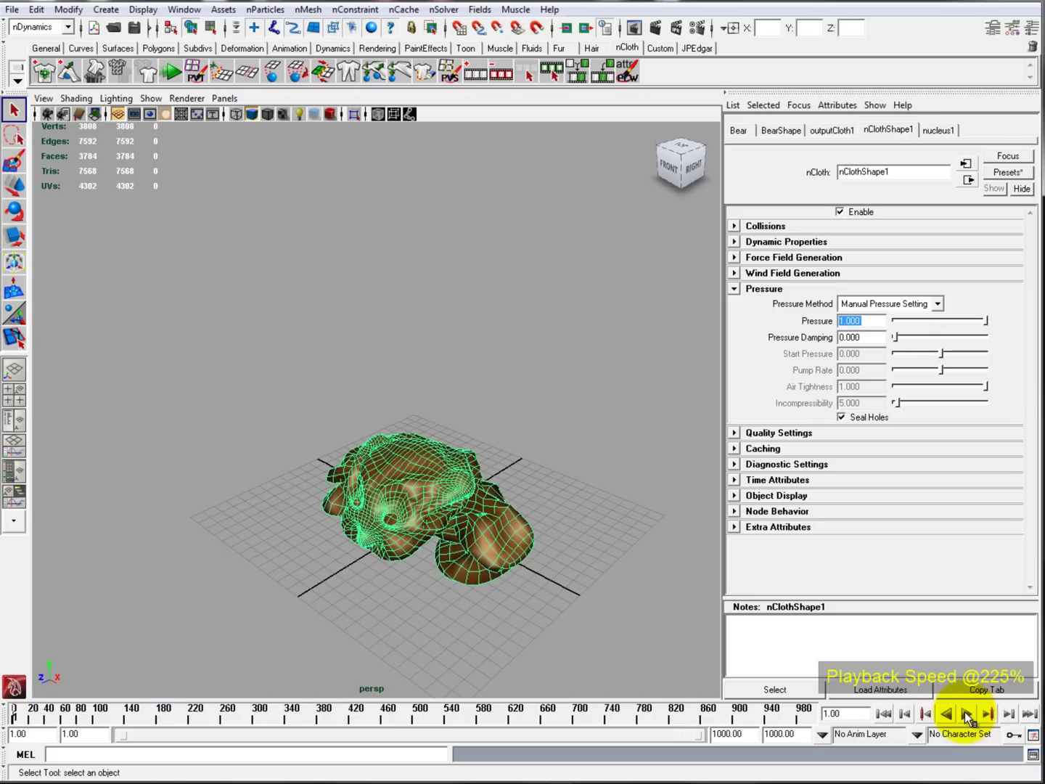
Play the simulation to frame 45 to check how the bear inflates, and return to frame 1
click(966, 714)
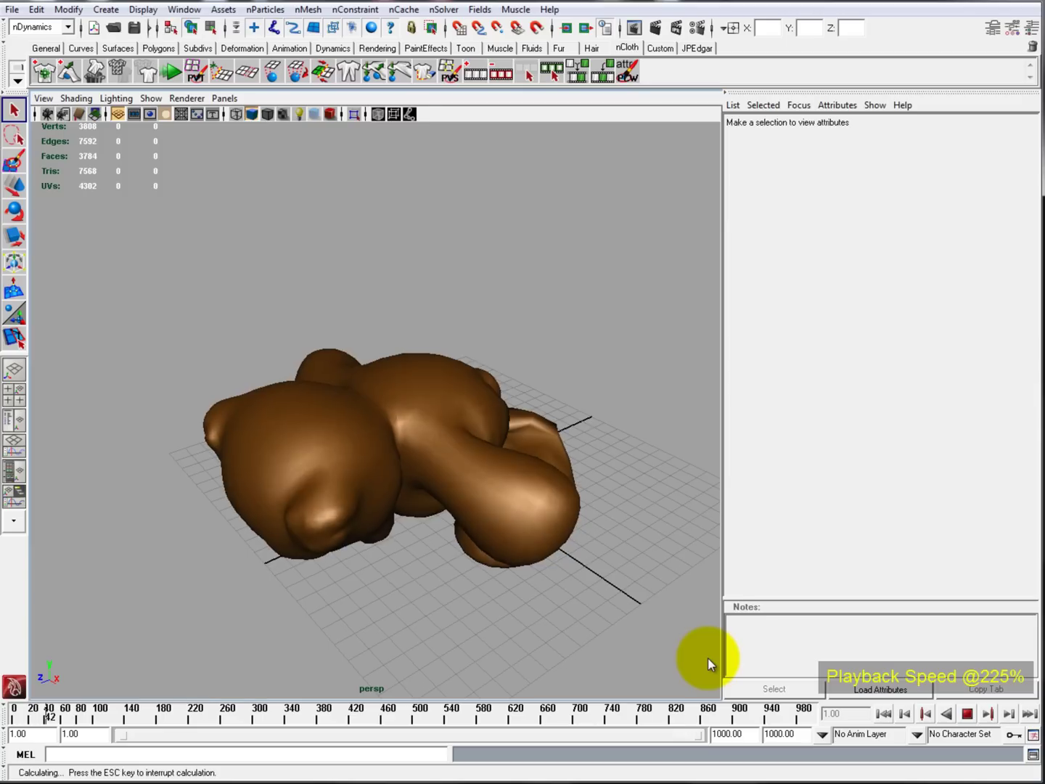
key(Escape)
alt+drag(709, 658, 709, 657)
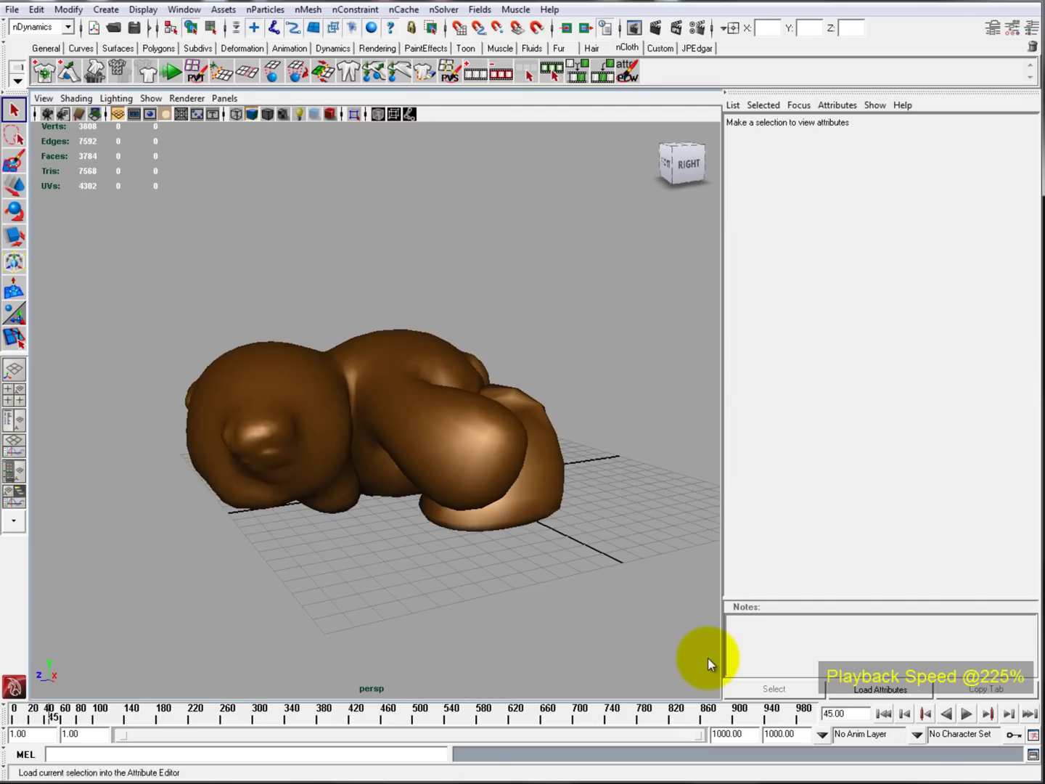
key(alt+shift+v)
Set the Y value of the bear's nucleus Gravity Direction to 1 so gravity pulls upward
click(450, 443)
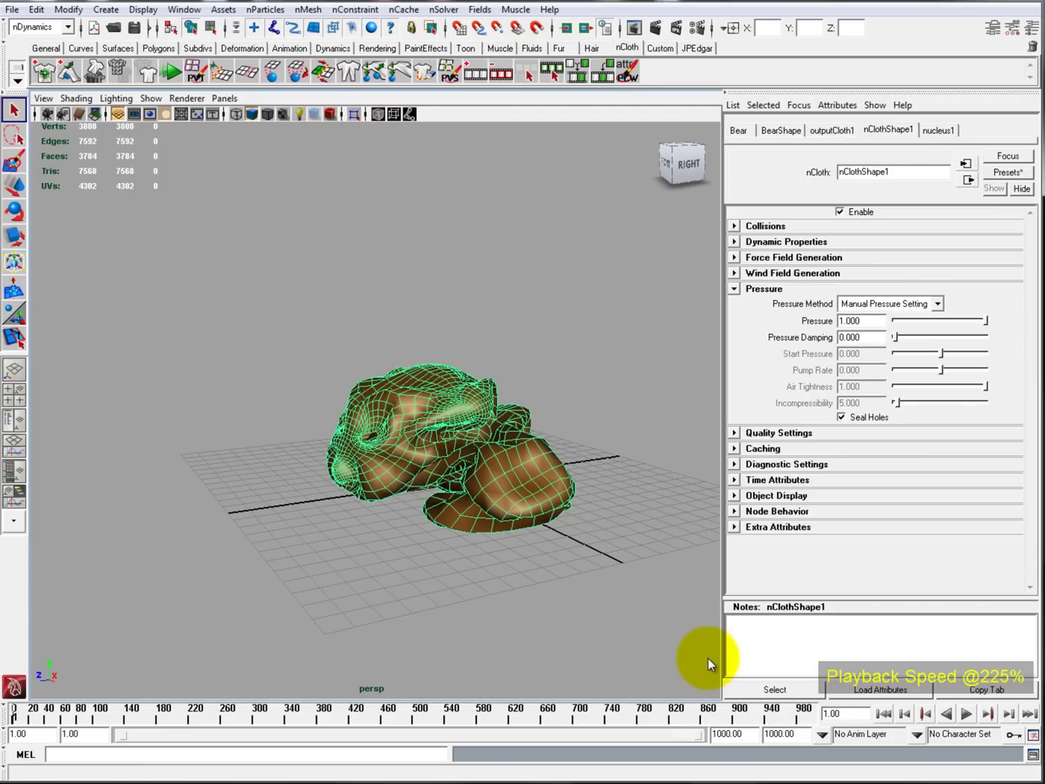
click(938, 130)
drag(915, 257, 890, 256)
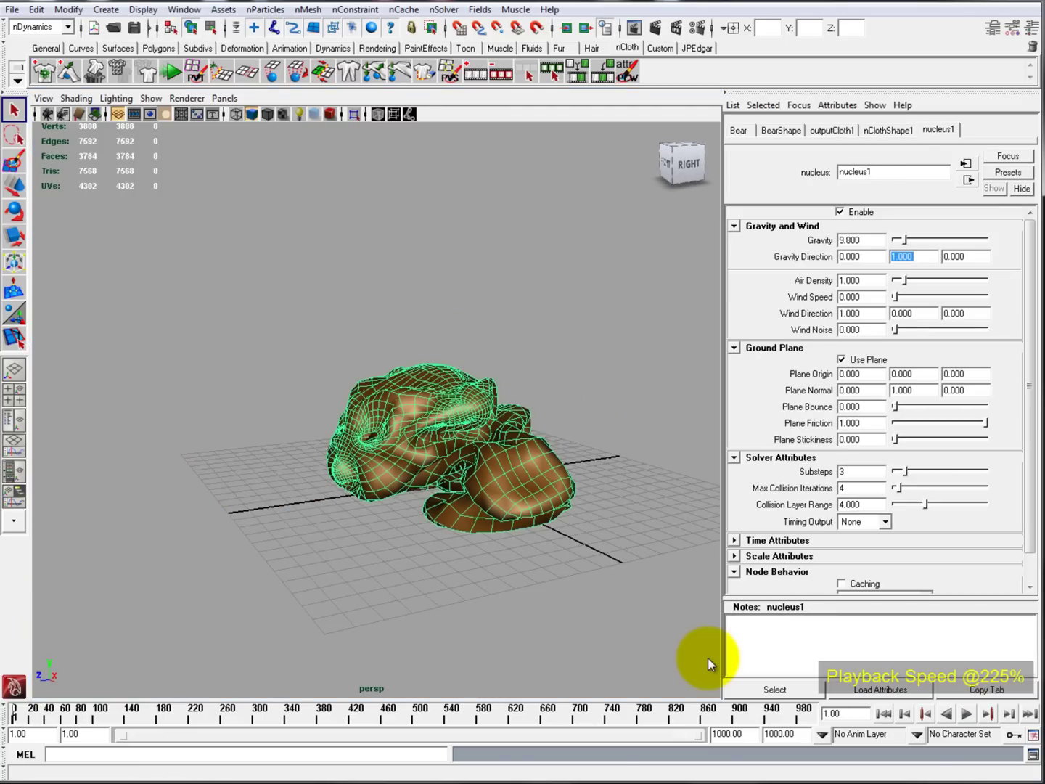
Hide the attributes to enlarge the view and play the simulation from frame 1 past frame 20 with the reversed gravity
click(993, 28)
click(709, 657)
alt+middle_drag(709, 658, 603, 644)
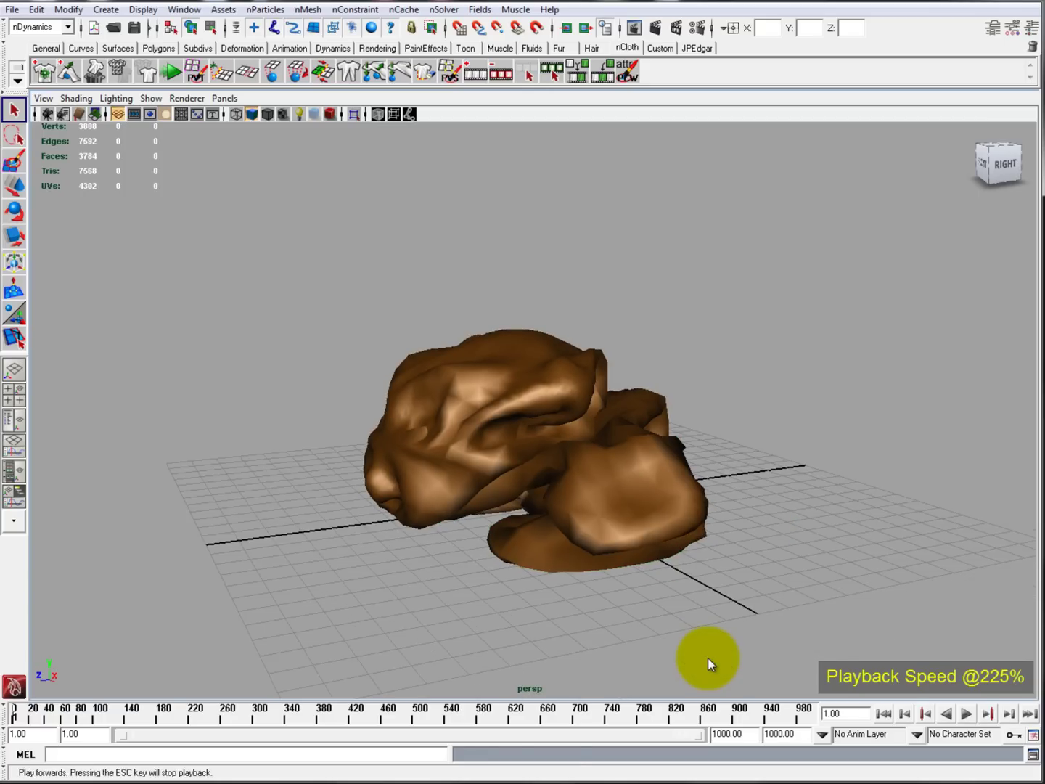
click(966, 714)
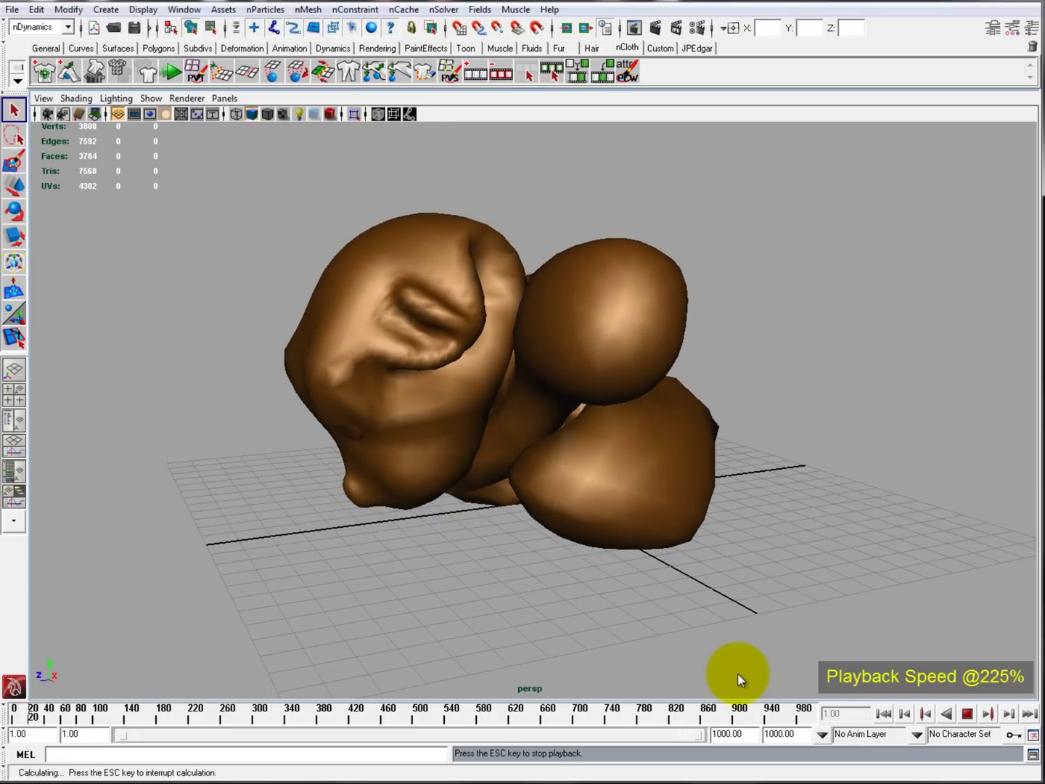
click(968, 715)
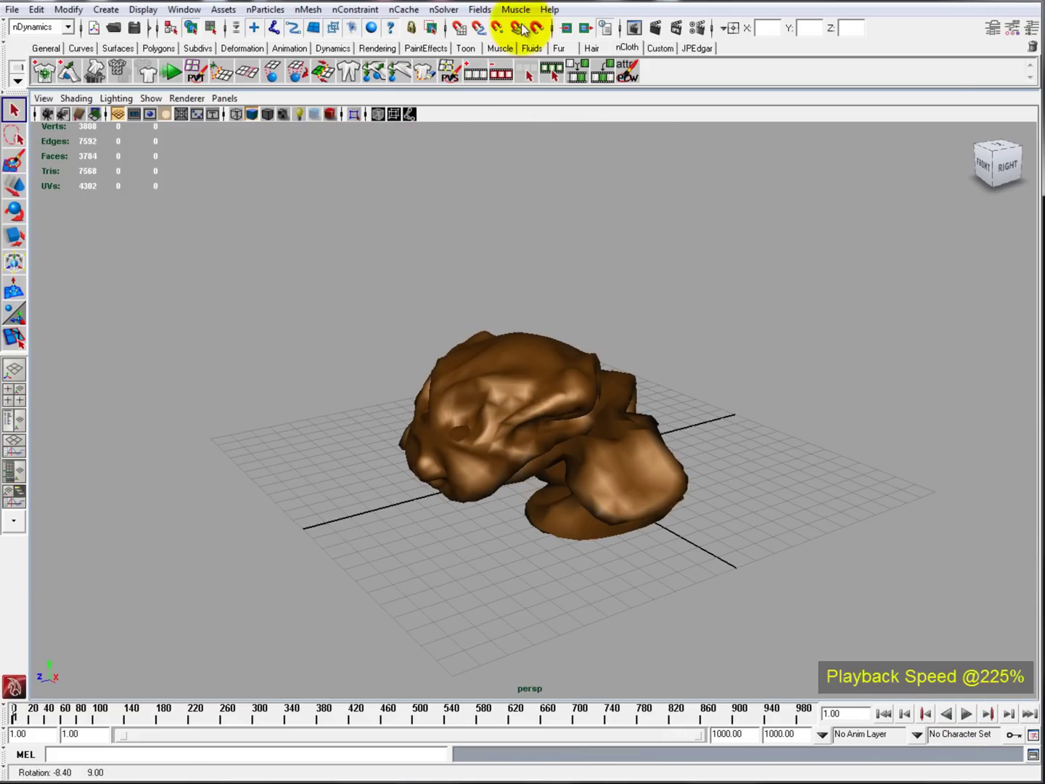
Create a polygon plane and place it at the grid's corner, at X 12 and Z 11.5
click(46, 49)
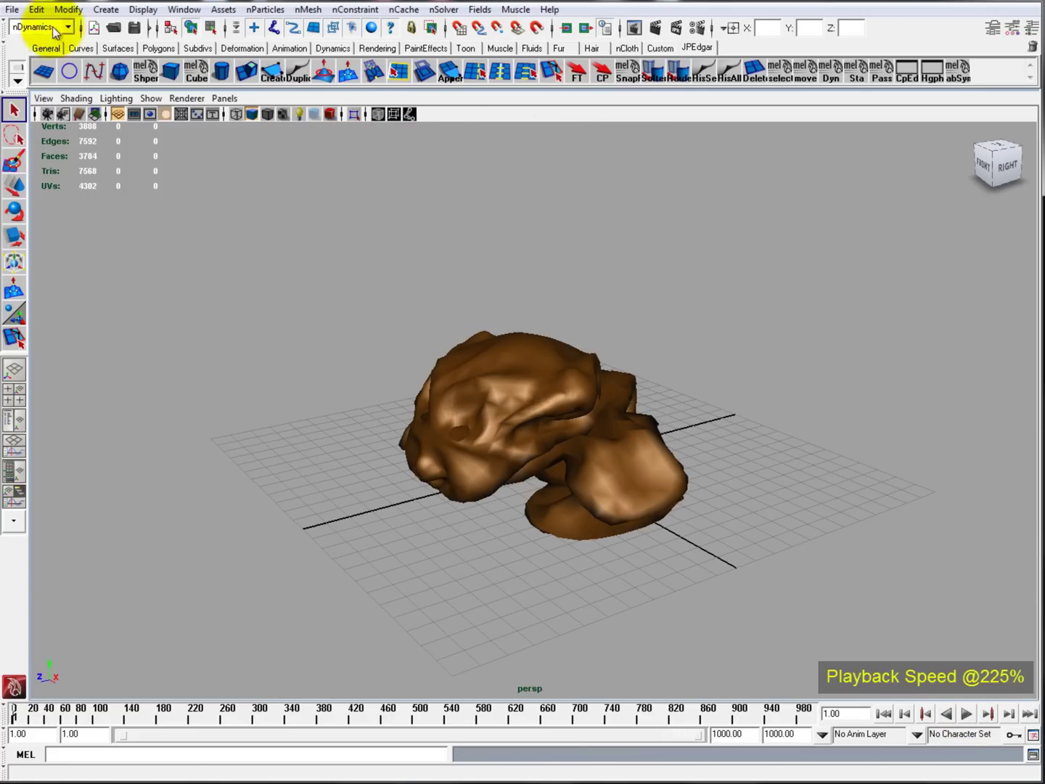
click(43, 72)
key(w)
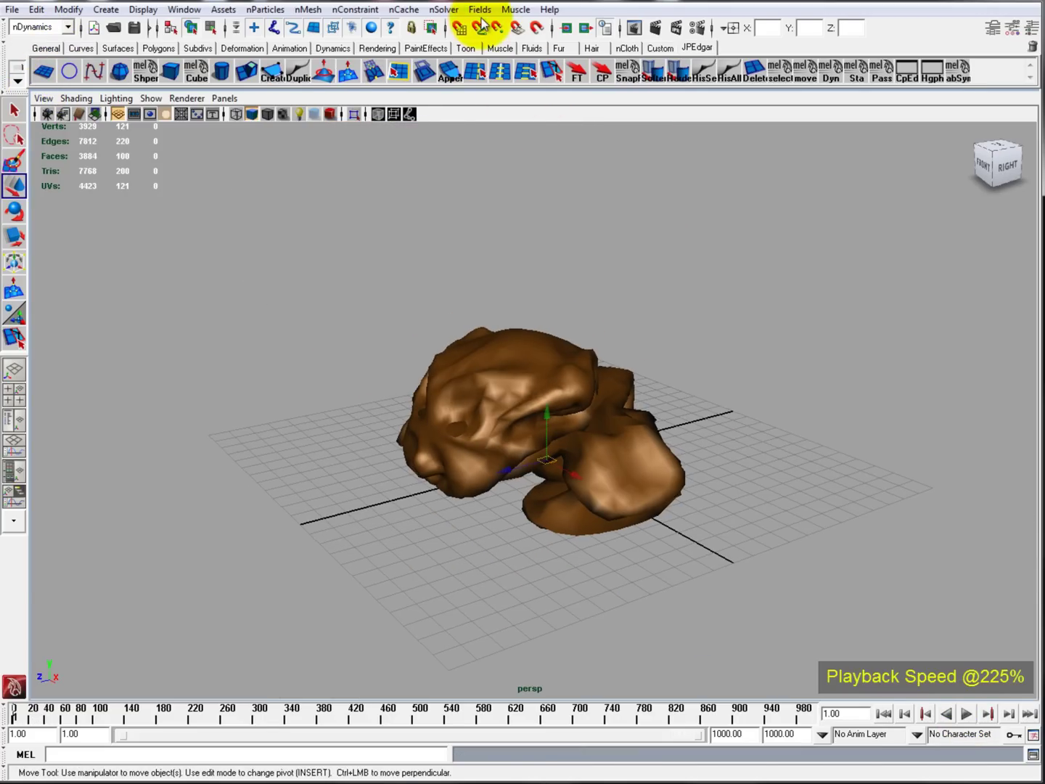
alt+drag(411, 40, 440, 447)
key(f)
Rotate the plane 41.907 degrees about Y so it runs diagonally from the grid corner toward the bear
key(e)
alt+drag(509, 553, 585, 535)
drag(421, 569, 690, 501)
alt+middle_drag(690, 501, 649, 513)
middle_drag(558, 507, 498, 421)
key(w)
alt+middle_drag(759, 180, 715, 342)
alt+drag(800, 298, 735, 240)
Scale the plane from its end at the grid corner into a thin strip, 0.127 in X and 8.829 in Z
scroll(737, 247, down, 5)
key(r)
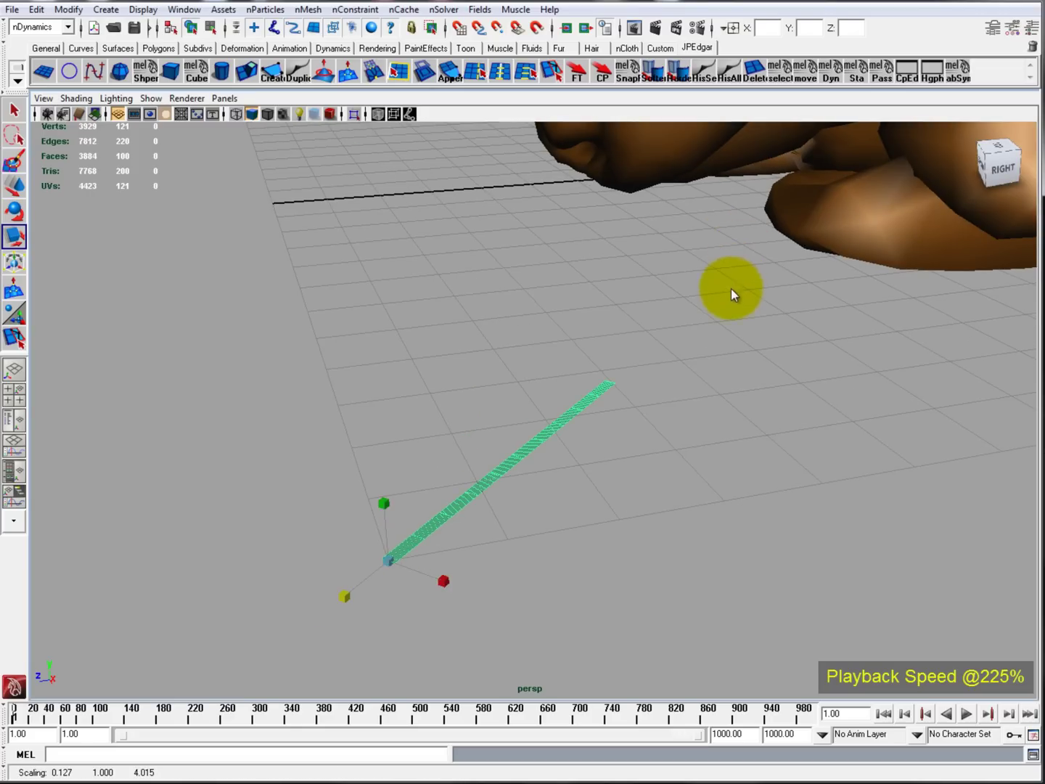
key(ctrl+shift+a)
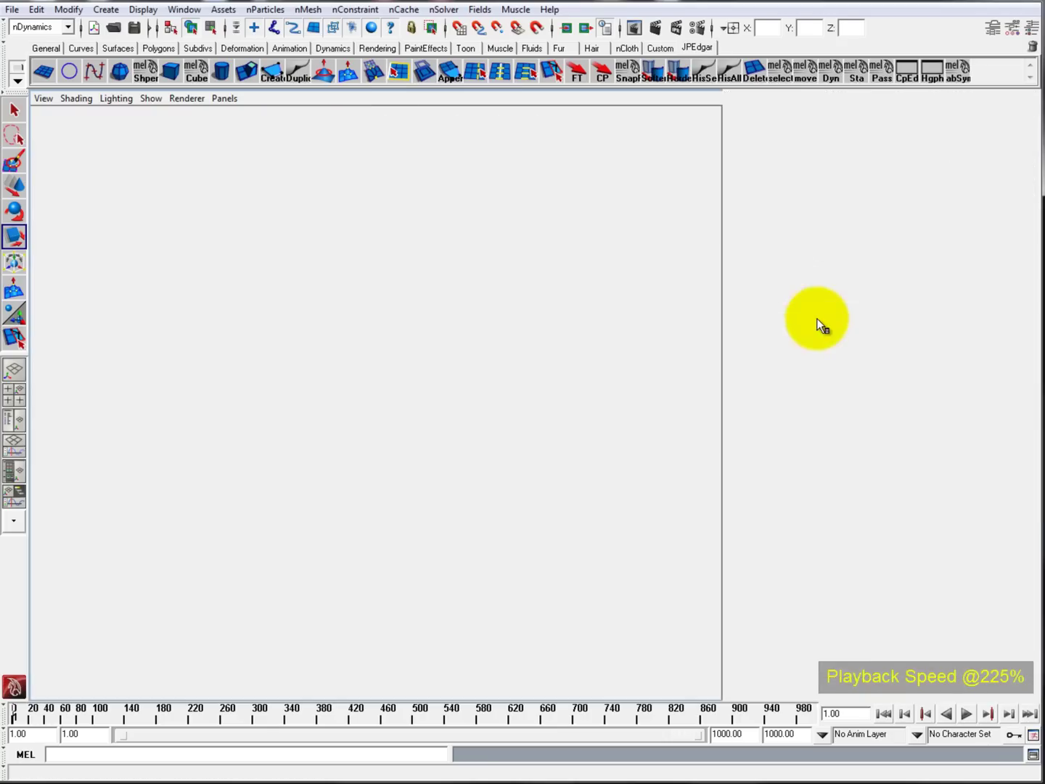
key(f)
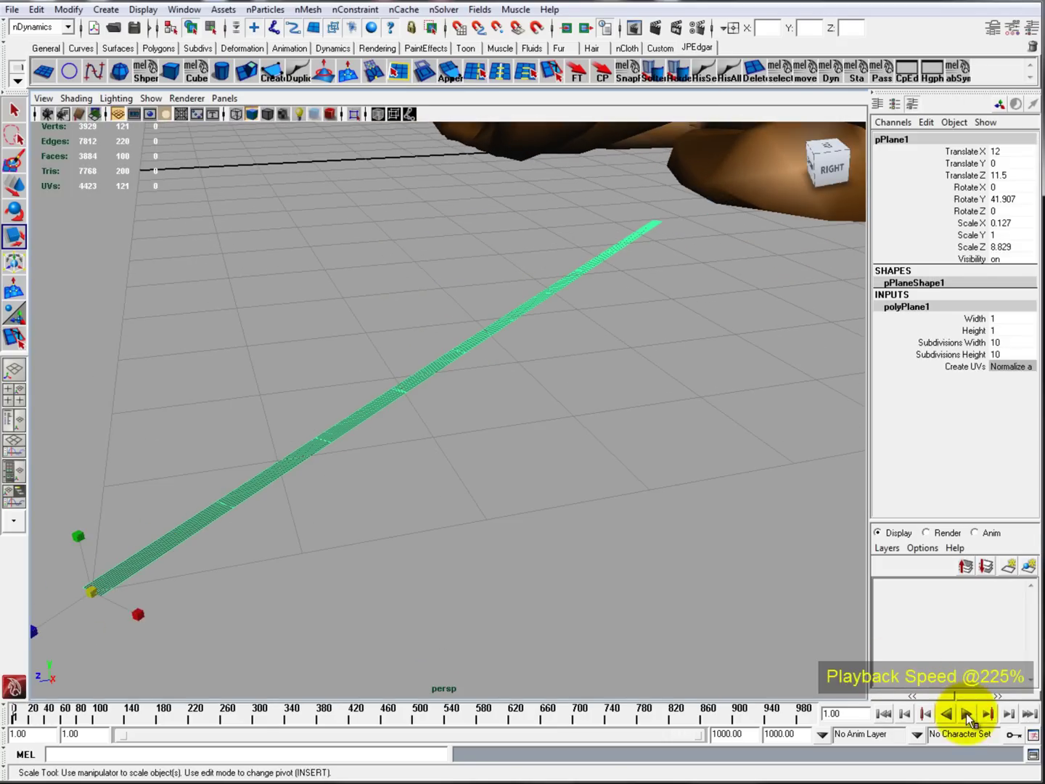
Set the strip's subdivisions to 2 in width and 25 in height
click(950, 342)
middle_drag(634, 618, 606, 605)
key(Tab)
text(25)
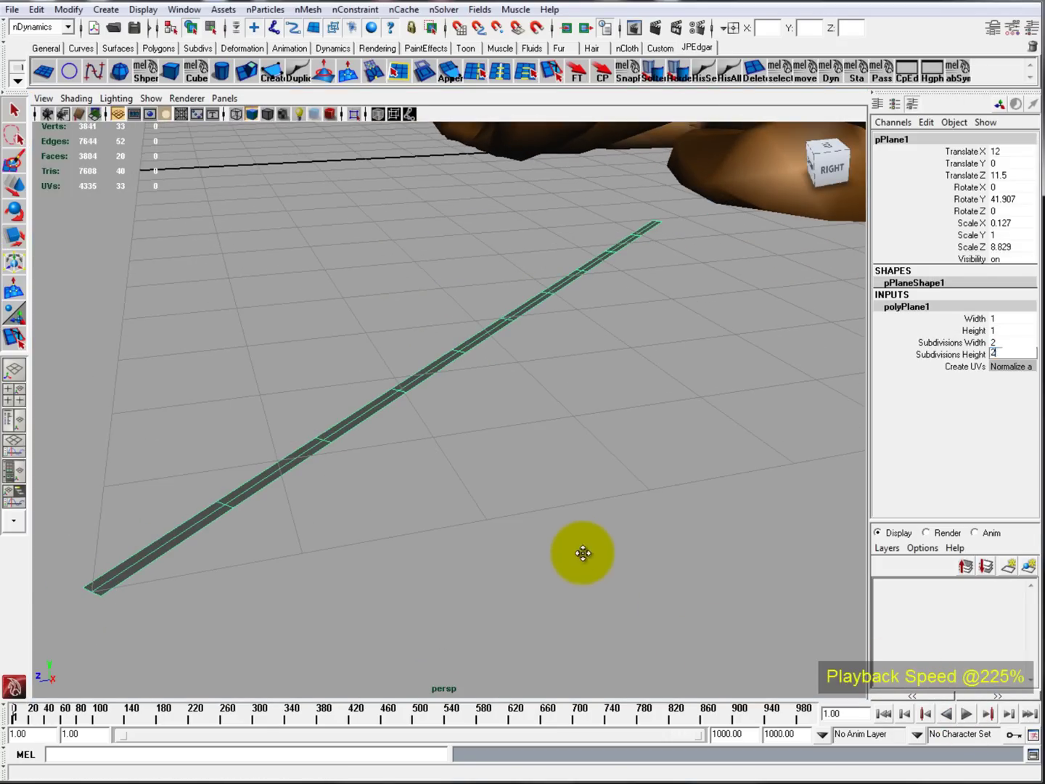
key(Return)
alt+right_drag(593, 611, 971, 722)
alt+drag(971, 722, 968, 716)
key(a)
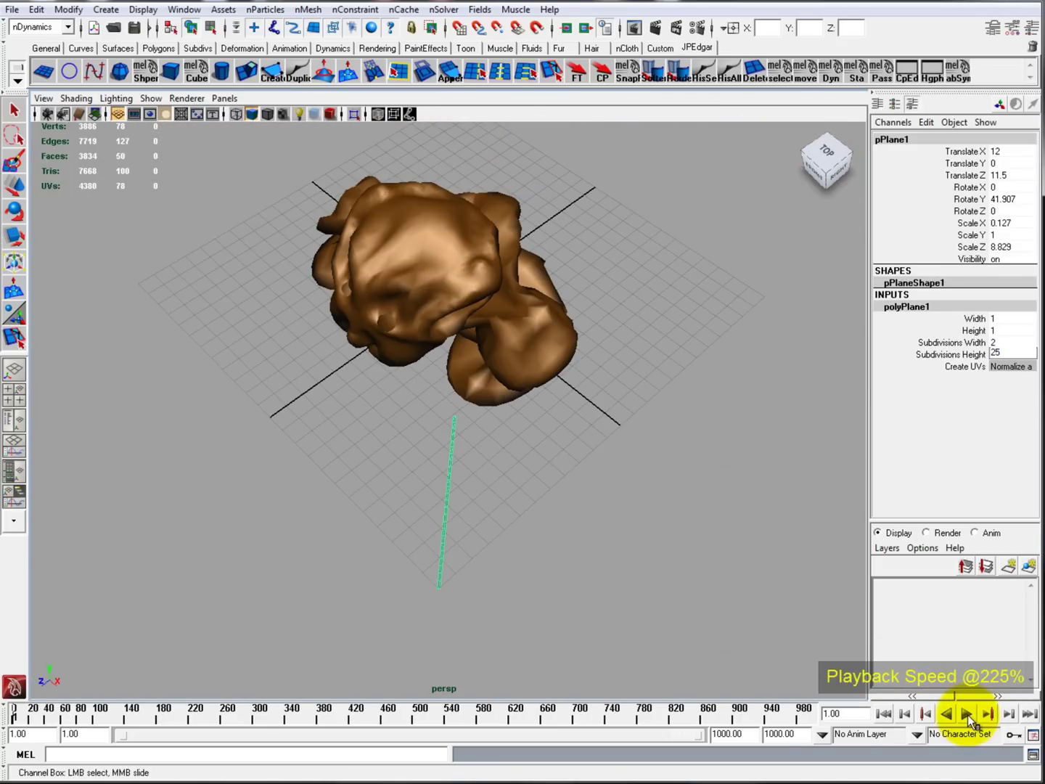
Duplicate the strip onto the other three grid corners, such as X -12, Z 11.5, and rotate each copy about Y toward the bear
key(ctrl+d)
key(r)
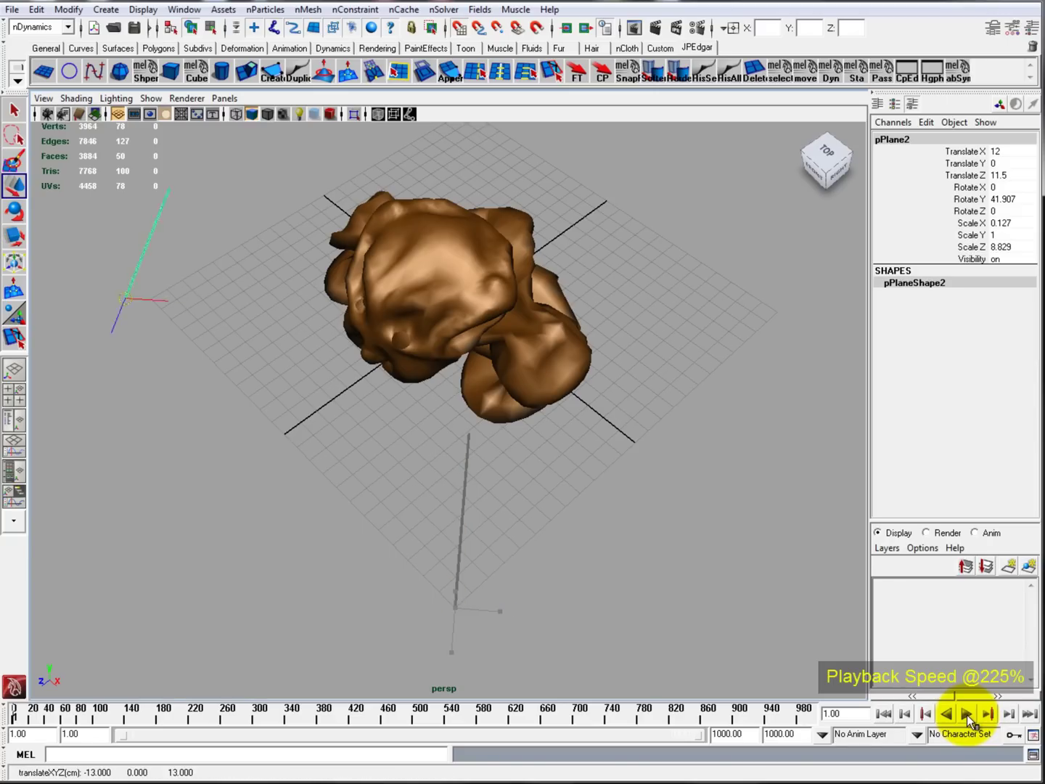
key(e)
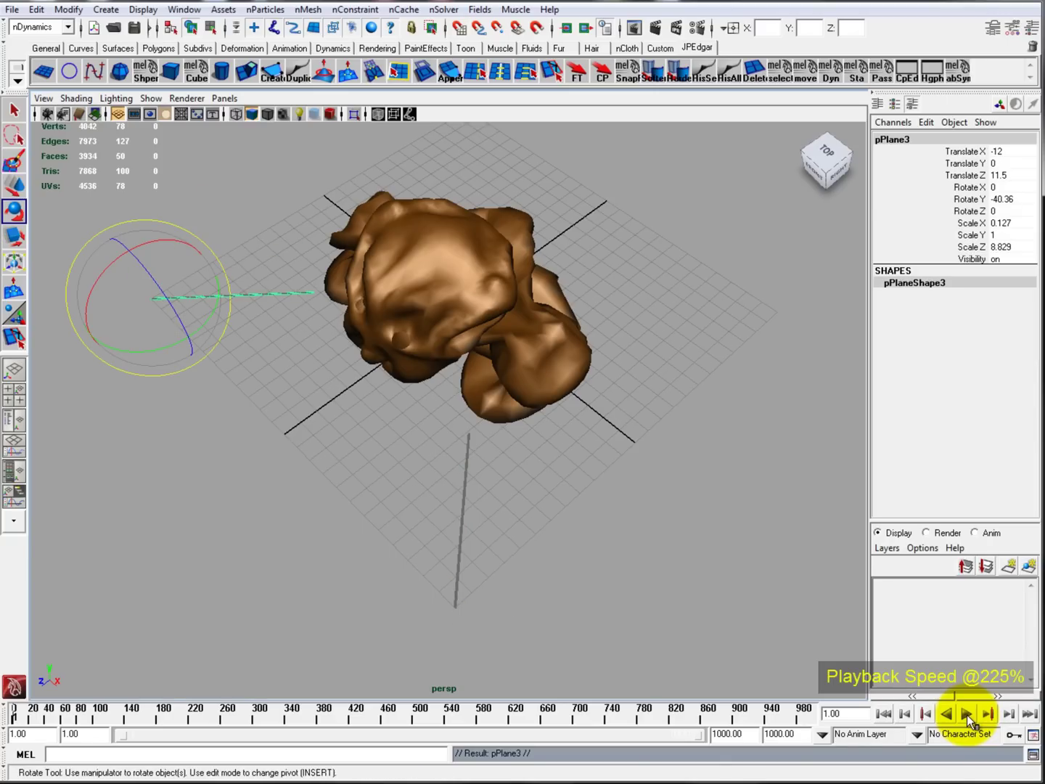
key(a)
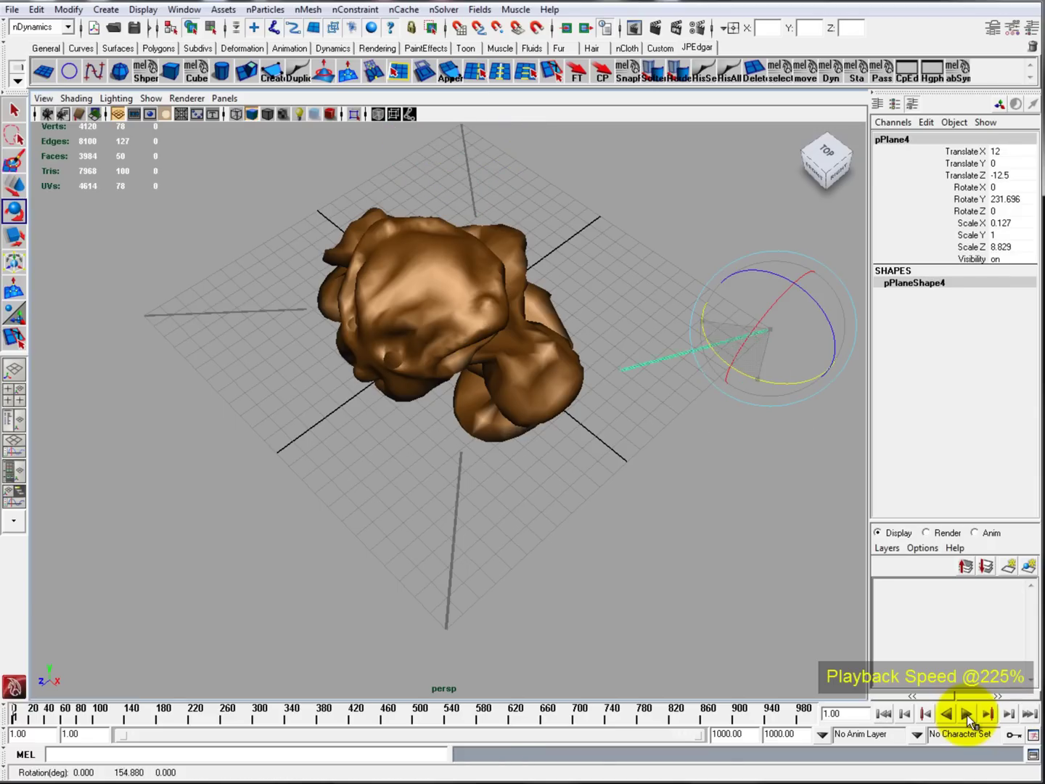
Select the four corner strips together and convert them to nCloth
shift+drag(220, 266, 230, 351)
shift+drag(425, 533, 491, 548)
shift+drag(686, 305, 694, 367)
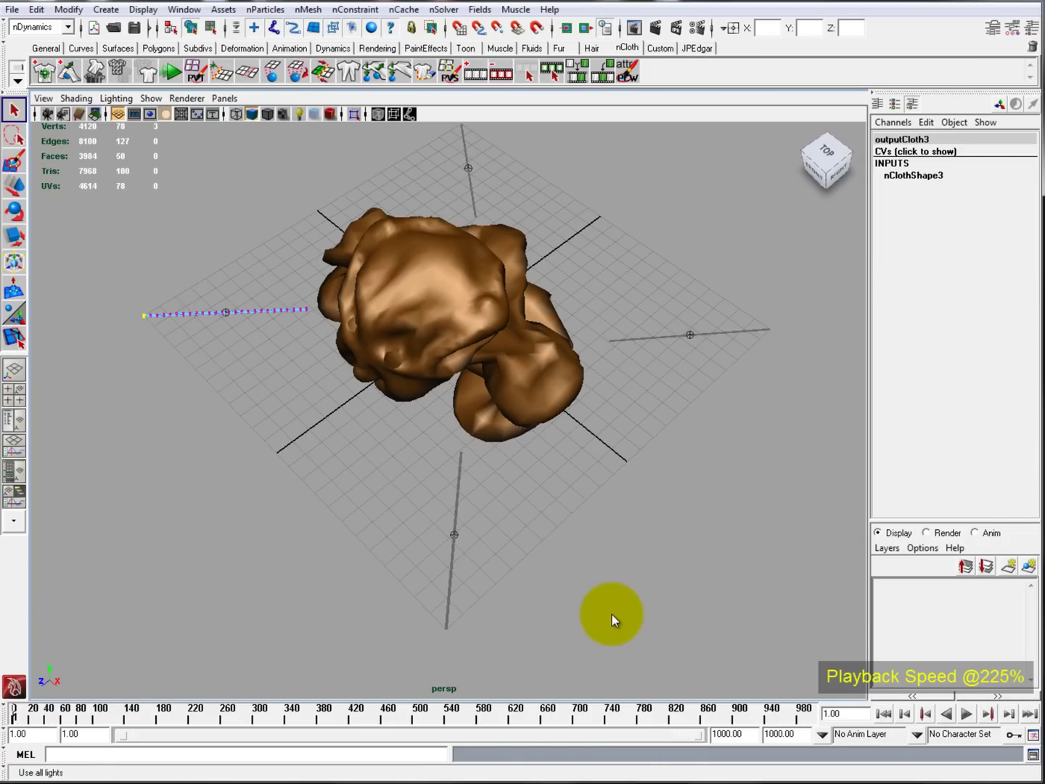
Pin the outer end vertices of strips pPlane2 and pPlane3 to their grid corners with Transform constraints
key(g)
alt+middle_drag(612, 615, 617, 649)
click(474, 197)
key(F8)
drag(455, 141, 471, 150)
key(g)
Pin the outer end vertices of strips pPlane4 and pPlane1 to their grid corners with Transform constraints
click(696, 369)
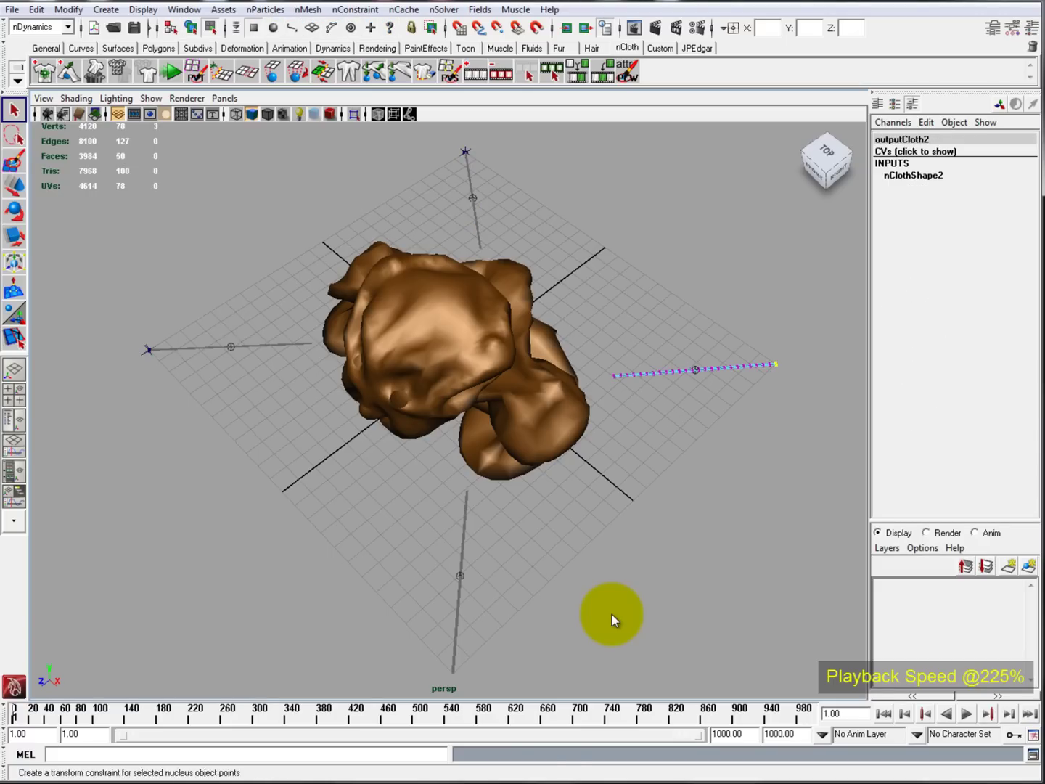
key(g)
alt+middle_drag(612, 615, 612, 564)
click(462, 519)
drag(436, 607, 482, 642)
key(z)
key(g)
Attach the inner end vertices of strip pPlane3 to a vertex on the bear's underside with a Component to Component constraint
alt+middle_drag(612, 615, 680, 657)
alt+drag(612, 614, 721, 527)
alt+right_drag(612, 614, 757, 615)
alt+middle_drag(612, 614, 663, 753)
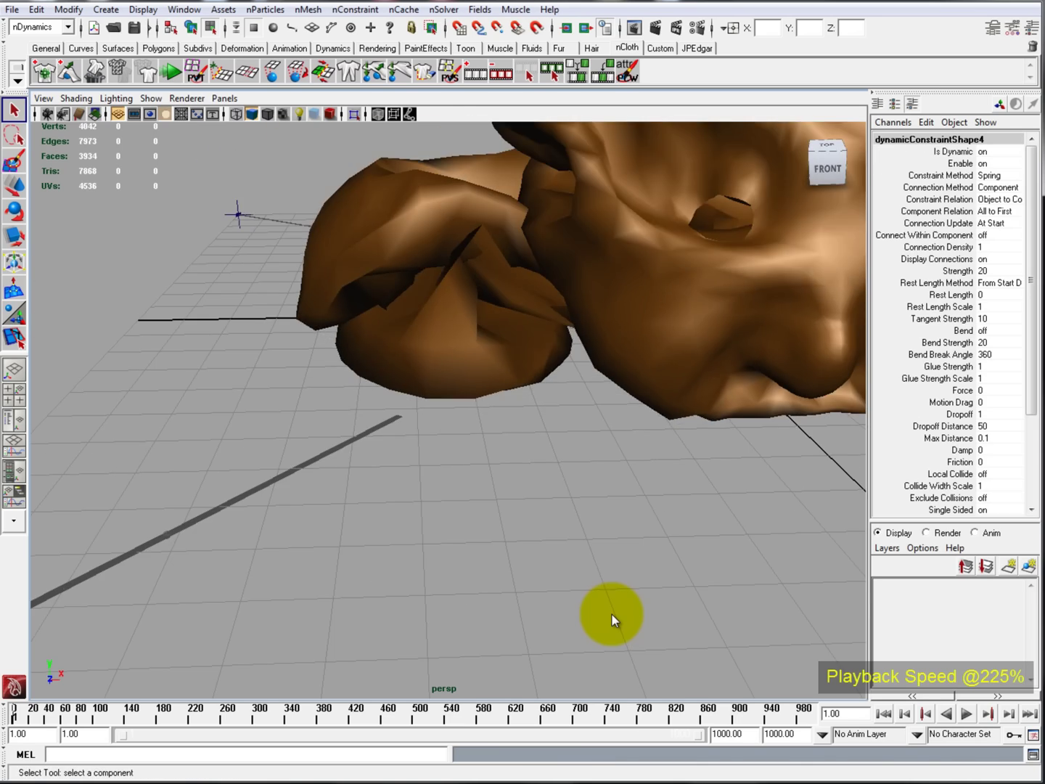
click(612, 334)
alt+drag(612, 615, 611, 410)
alt+middle_drag(612, 614, 726, 486)
click(427, 488)
alt+drag(612, 614, 612, 759)
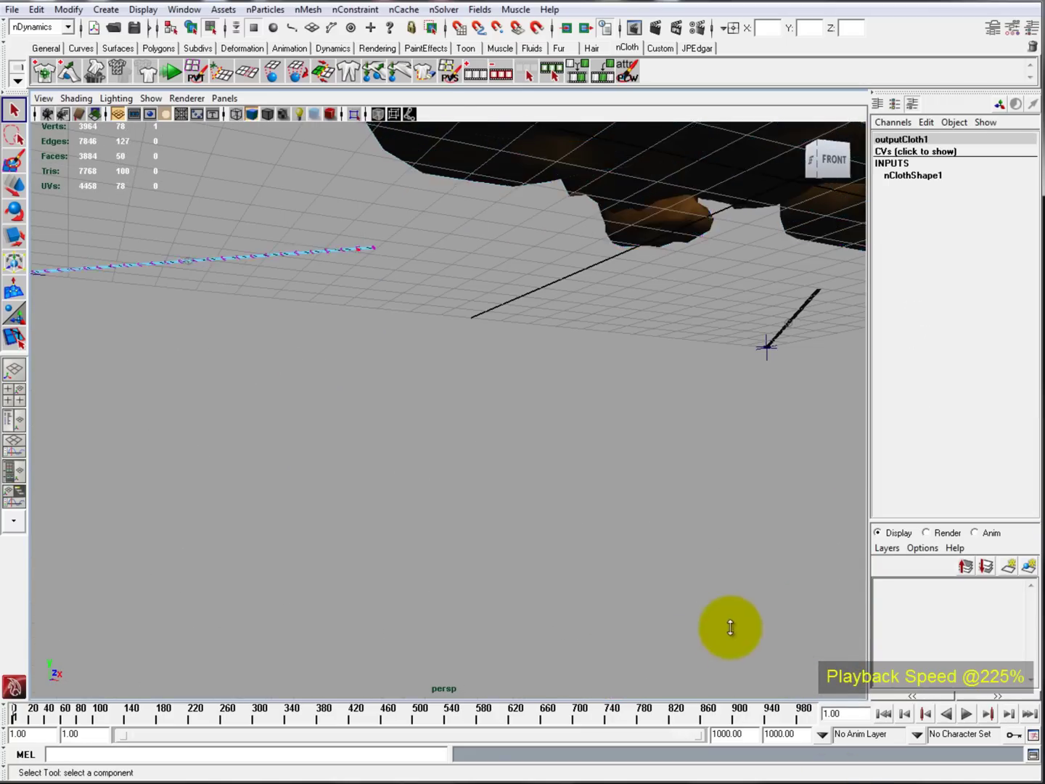
alt+drag(691, 603, 685, 487)
click(691, 606)
click(356, 10)
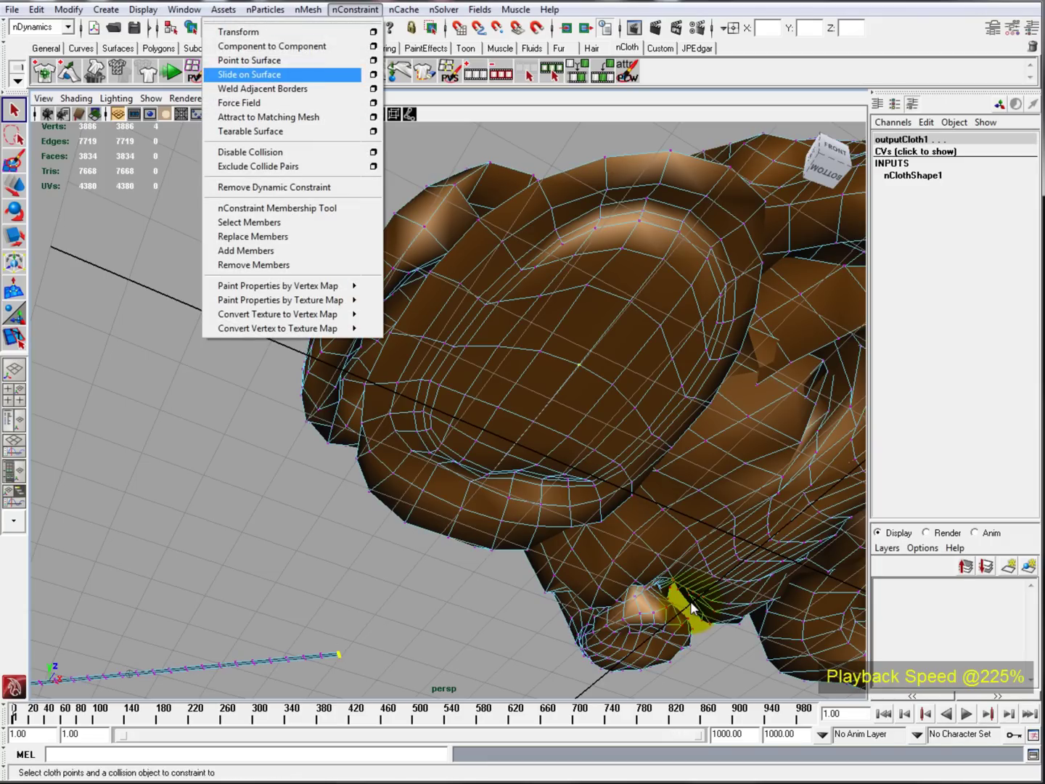
click(291, 42)
Attach the inner end vertices of strip pPlane4 to a vertex on the bear with a Component to Component constraint
alt+middle_drag(690, 601, 694, 607)
alt+drag(693, 607, 977, 717)
key(F9)
click(684, 597)
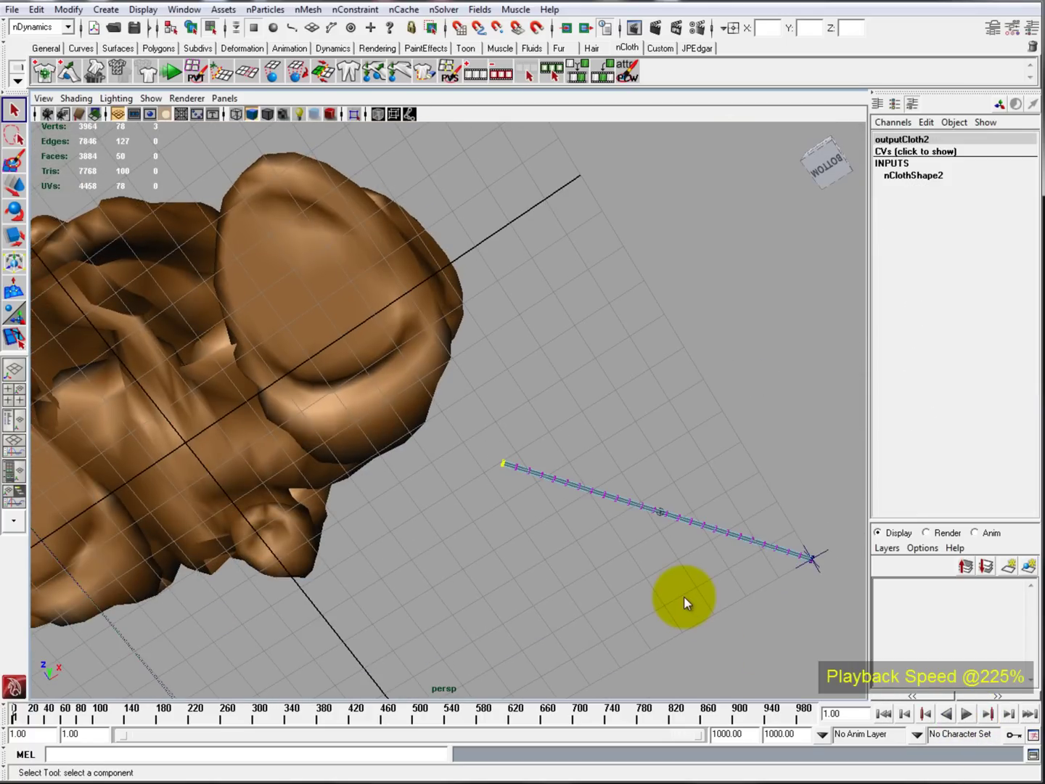
click(356, 10)
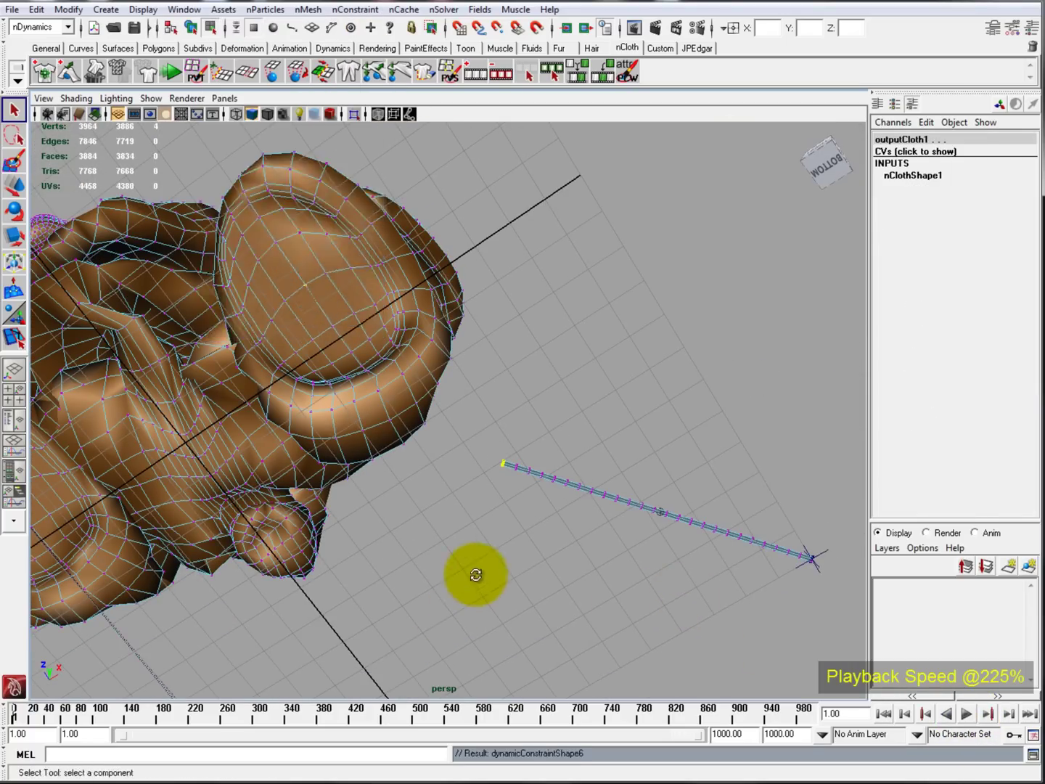
click(290, 46)
Attach the inner end vertices of strip pPlane1 to a vertex on the bear with a Component to Component constraint
scroll(480, 570, down, 5)
mouse_move(480, 567)
alt+mouse_down()
mouse_move(446, 574)
mouse_move(425, 596)
alt+mouse_up()
click(833, 702)
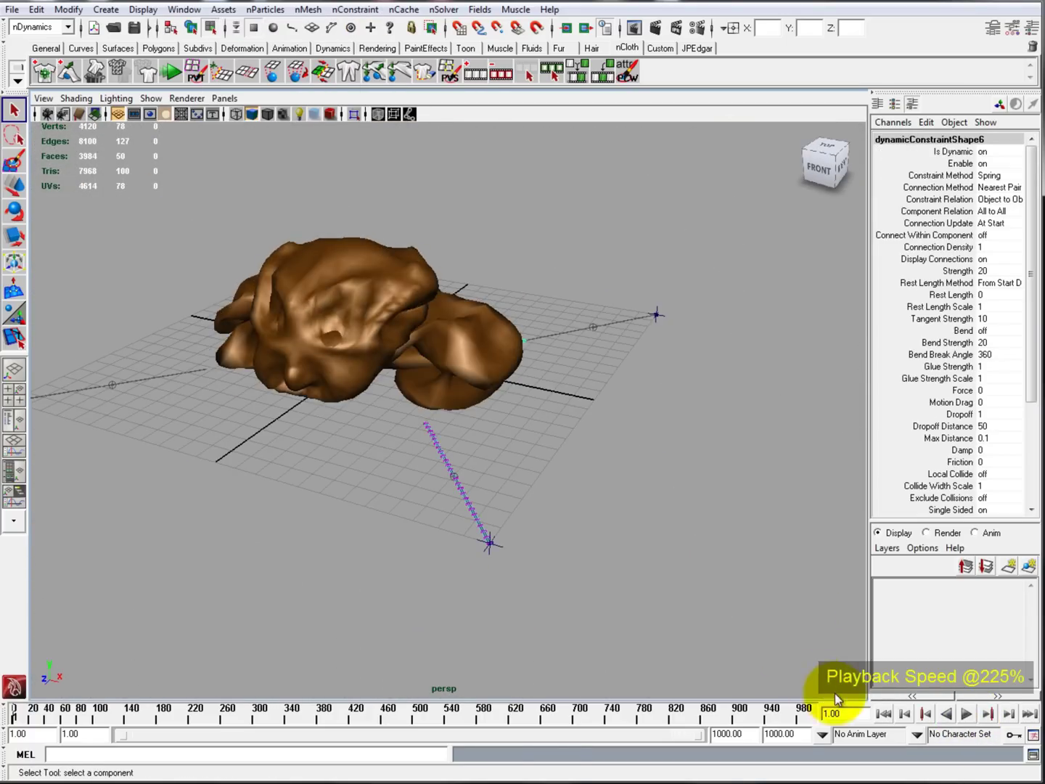
key(z)
alt+drag(539, 530, 465, 493)
scroll(454, 407, up, 5)
right_drag(353, 238, 290, 238)
shift+click(353, 238)
click(356, 10)
click(292, 47)
Attach the inner end vertices of strip pPlane2 to a vertex on the bear with a Component to Component constraint
mouse_move(454, 408)
alt+mouse_down()
mouse_move(508, 494)
mouse_move(566, 493)
alt+mouse_up()
alt+right_drag(508, 494, 596, 494)
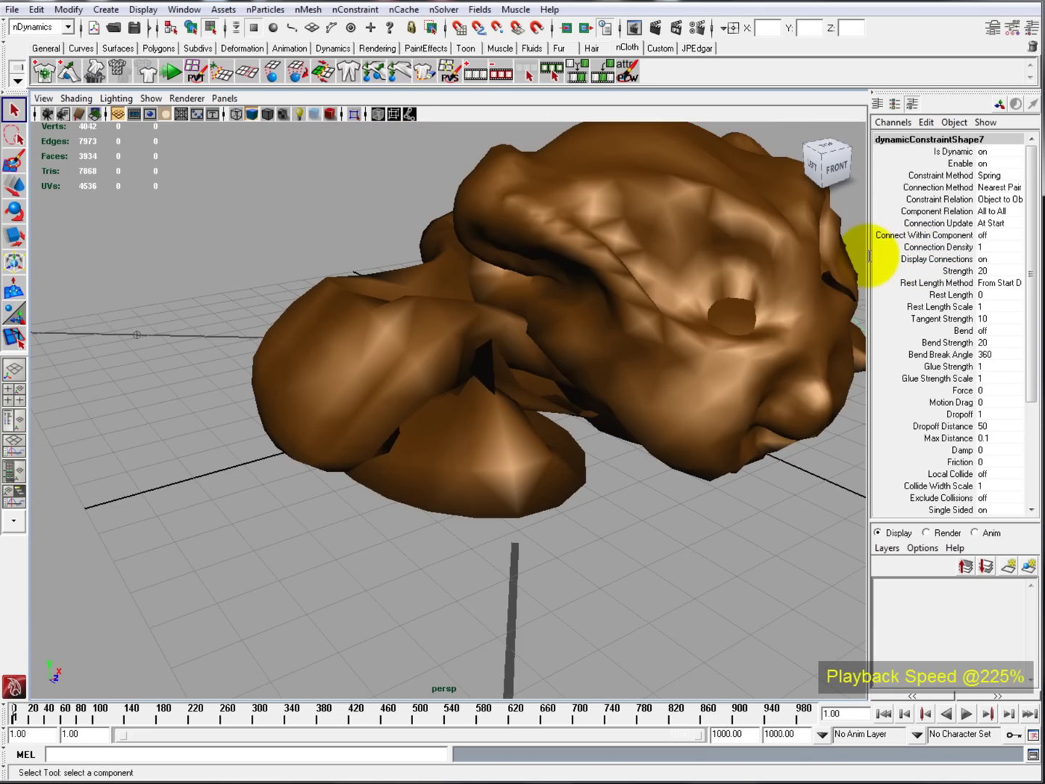
right_drag(513, 596, 450, 596)
drag(501, 534, 530, 552)
alt+drag(801, 152, 726, 95)
alt+right_drag(725, 94, 696, 276)
right_drag(695, 277, 631, 276)
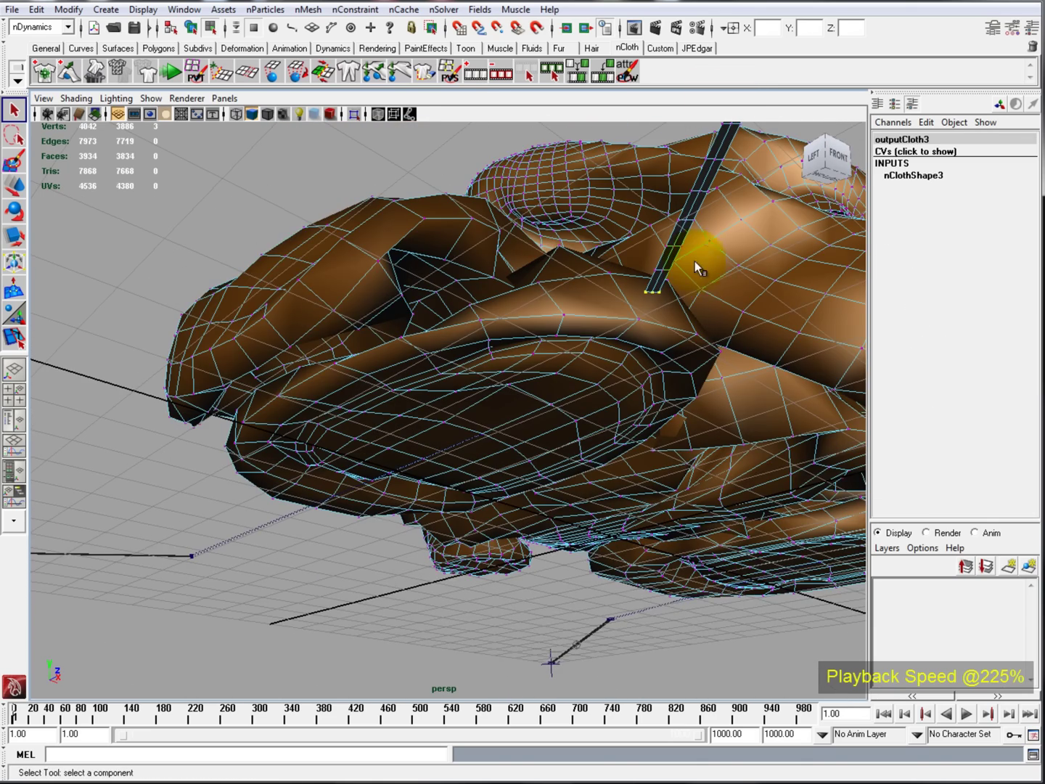
click(355, 10)
click(290, 46)
Show the Outliner beside the perspective view and set dynamicConstraint8's Rest Length Method to Constant
alt+right_drag(696, 284, 618, 283)
alt+drag(696, 283, 773, 443)
alt+middle_drag(773, 443, 693, 365)
alt+right_drag(693, 365, 618, 366)
click(13, 420)
click(114, 448)
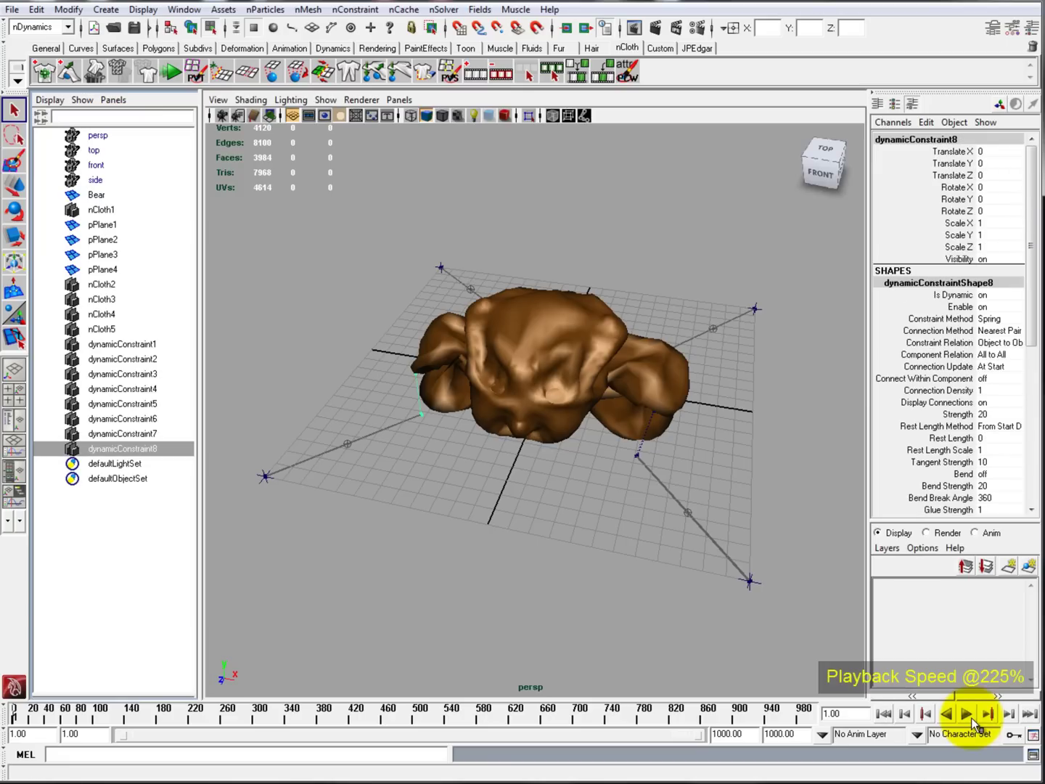
key(ctrl+a)
key(ctrl+a)
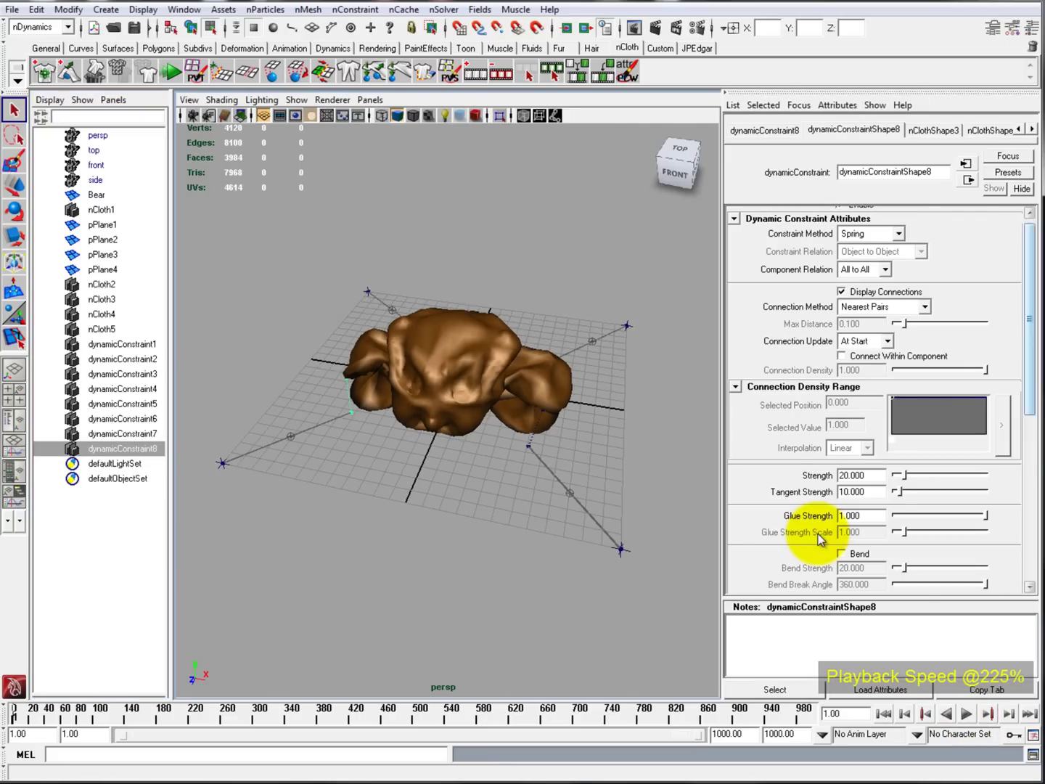
drag(1028, 317, 1028, 440)
click(921, 389)
click(861, 417)
Set the Rest Length Method of dynamicConstraint7, dynamicConstraint6 and dynamicConstraint5 to Constant
click(122, 434)
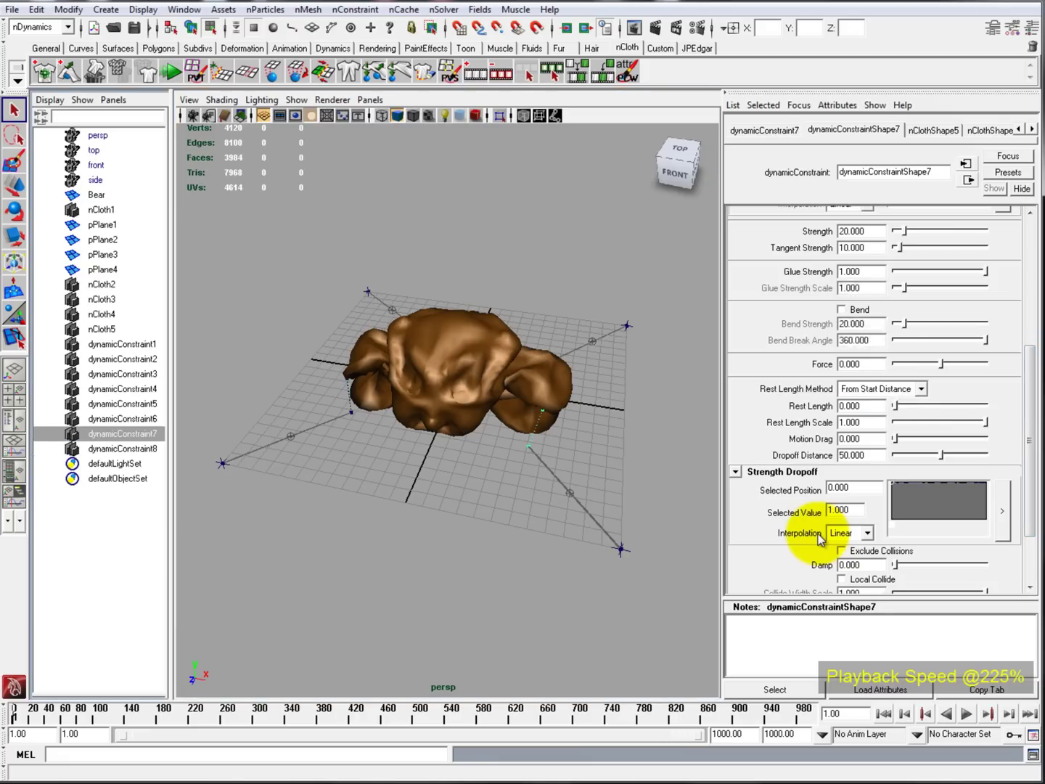
click(921, 389)
key(Up)
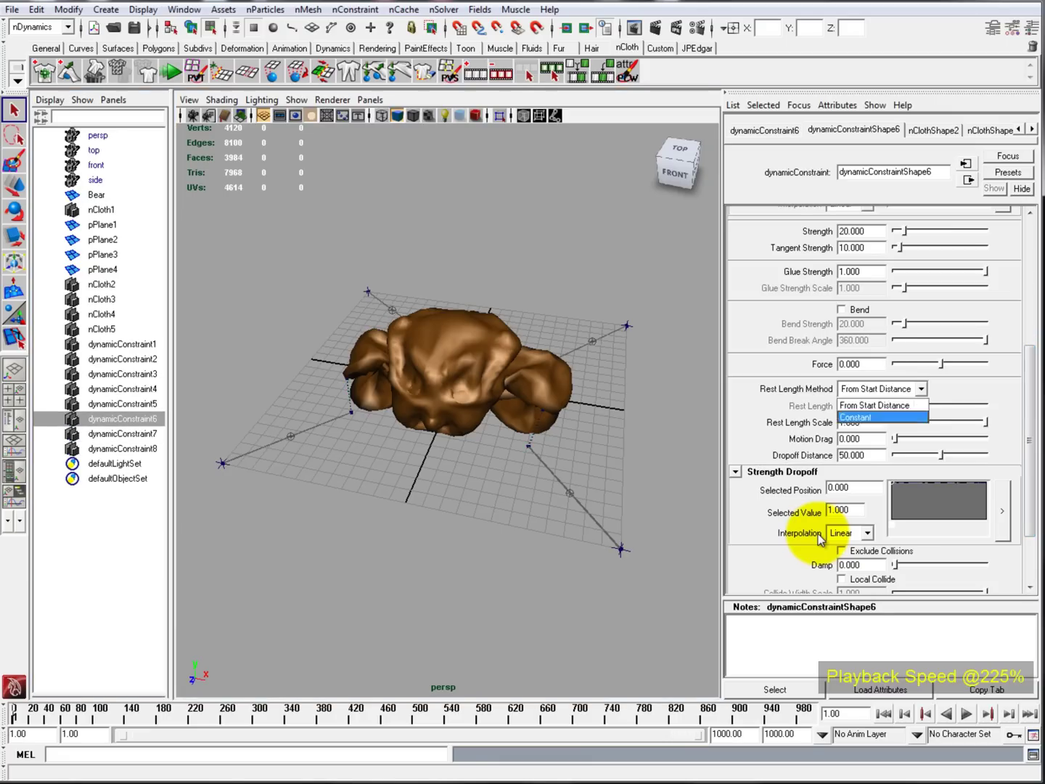
click(122, 403)
click(921, 388)
click(861, 418)
Play the simulation from frame 1 to frame 36 and examine how the strips hold the inflating bear
alt+middle_drag(447, 392, 441, 380)
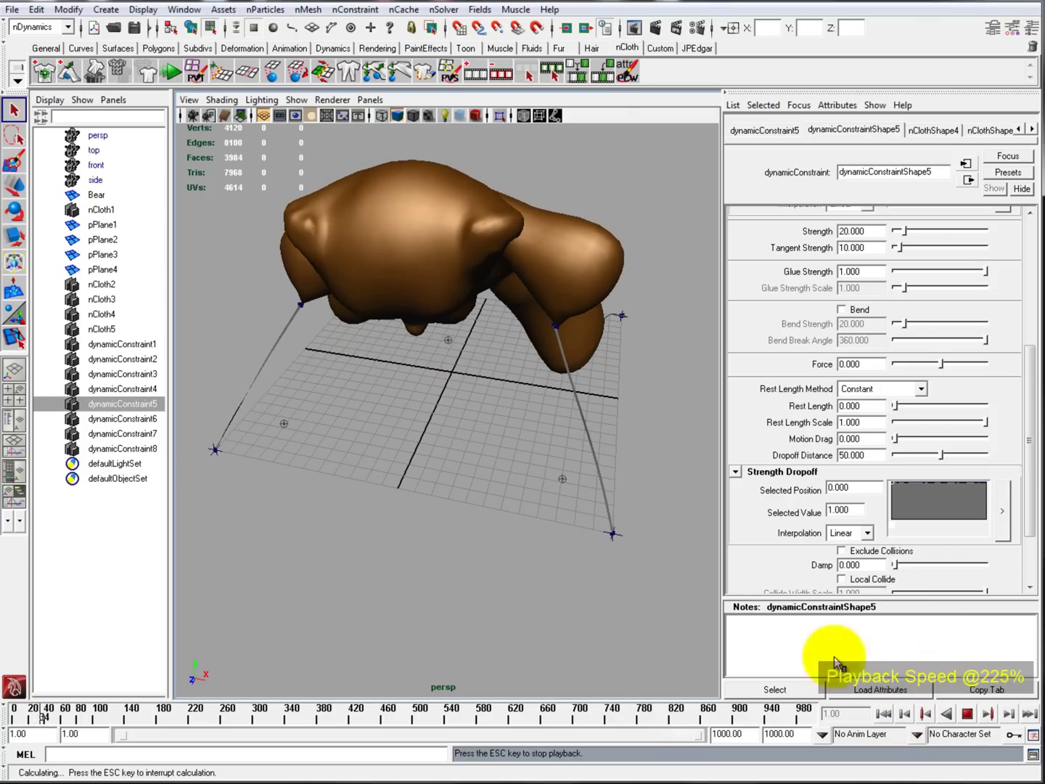
key(Escape)
alt+drag(595, 304, 560, 273)
Set the Stretch Resistance of strip pPlane3's nCloth to 50
key(F8)
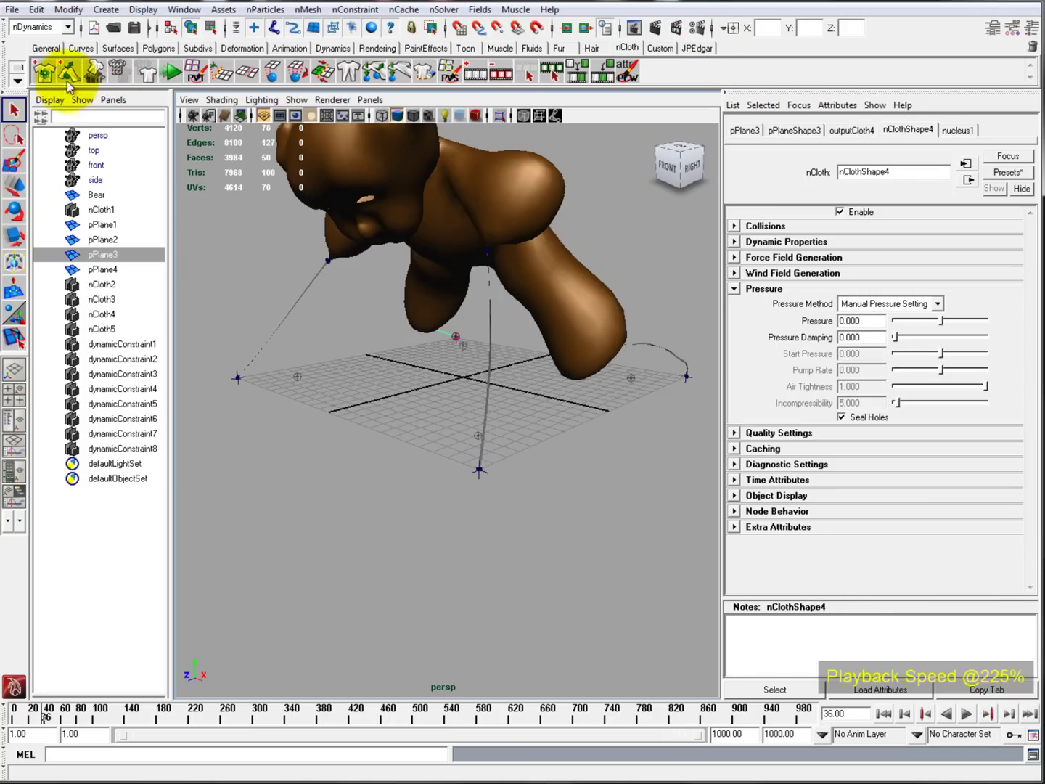
click(462, 421)
text(50)
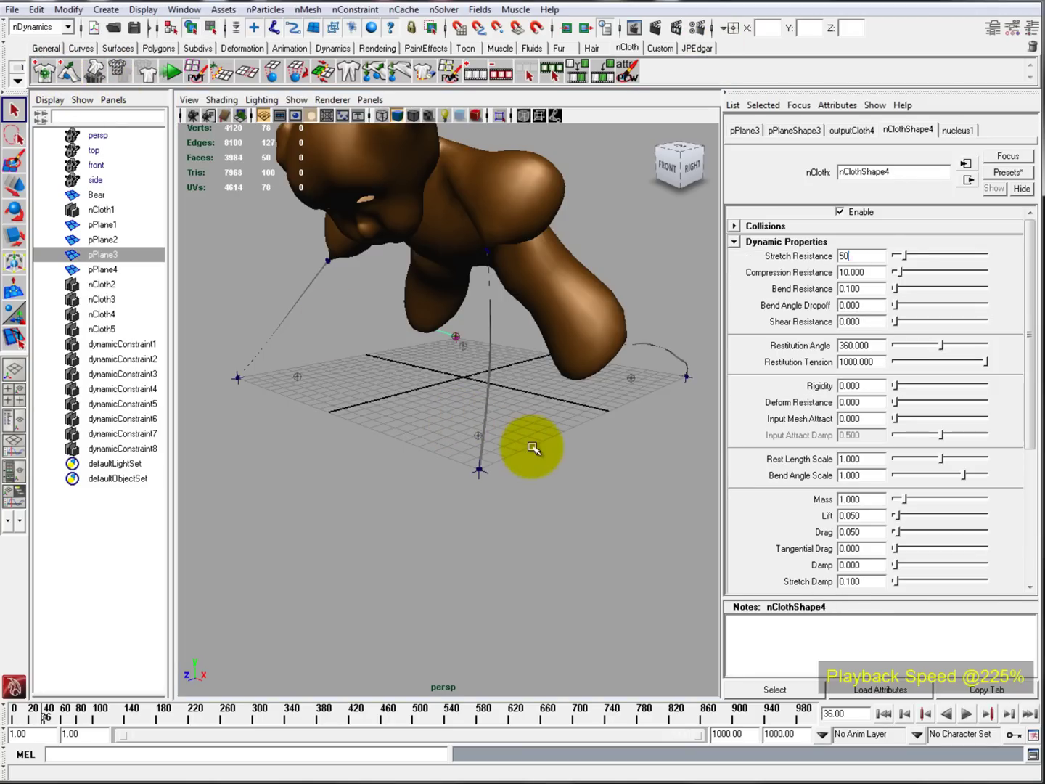
key(Return)
Set the nCloth Stretch Resistance of the remaining three strips to 50 each
key(Right)
key(Tab)
text(50)
key(Return)
key(Right)
key(Tab)
text(50)
key(Return)
key(Right)
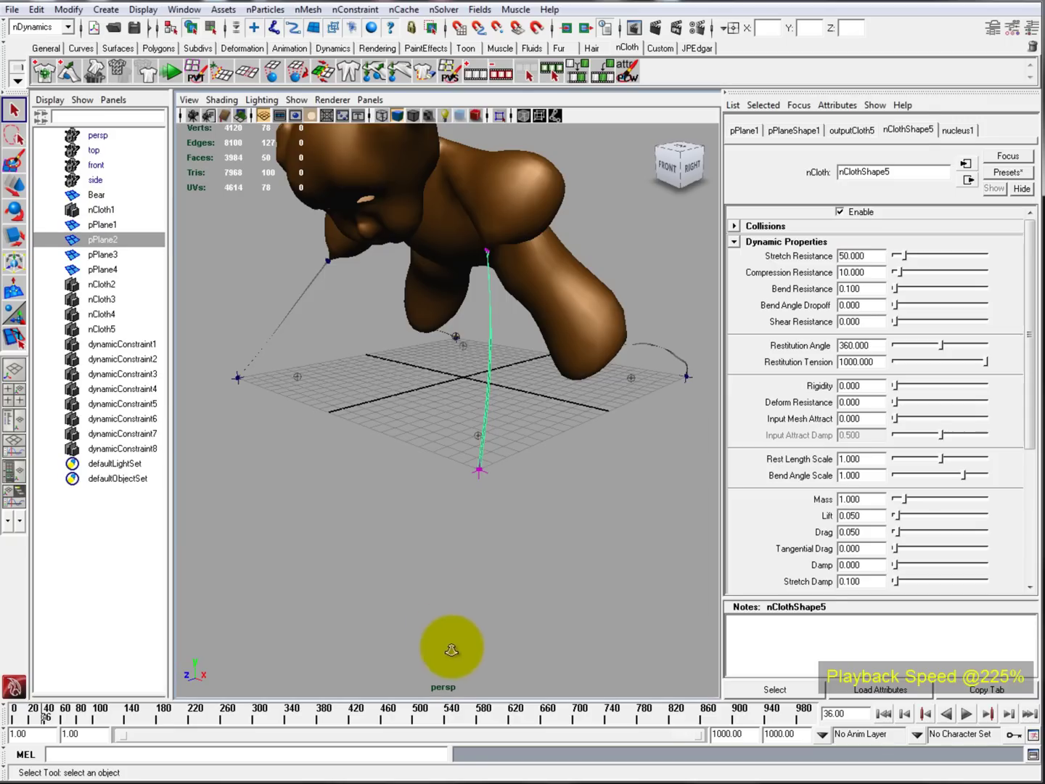
key(Tab)
text(50)
key(Return)
Continue the simulation from frame 36 to frame 39 with nothing selected
key(alt+v)
click(511, 499)
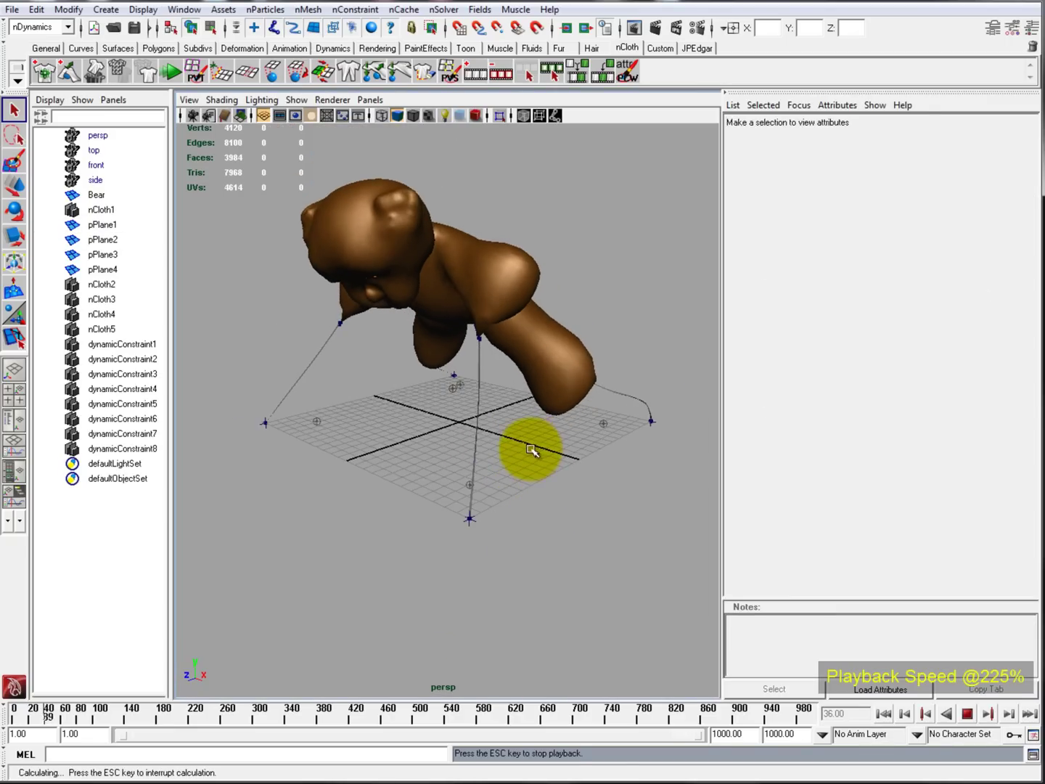
key(Escape)
Set the bear's nCloth Stretch Resistance to 50 and continue the simulation to frame 44
key(ctrl+z)
key(Tab)
text(50)
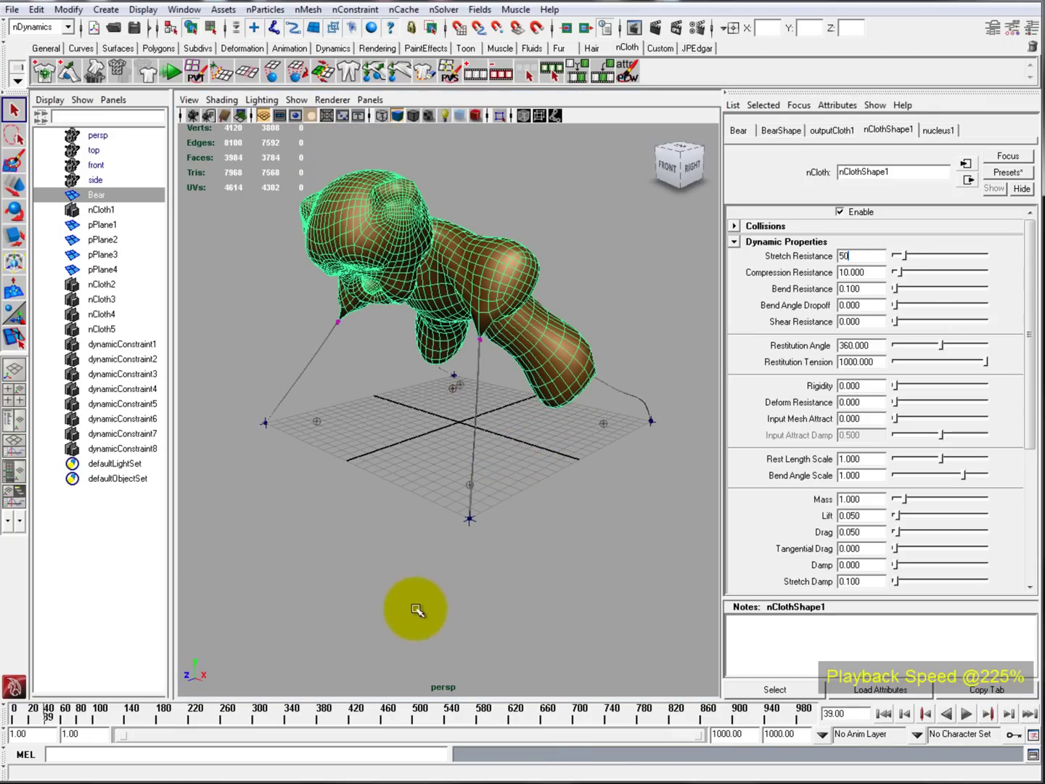
key(Return)
key(alt+v)
click(421, 610)
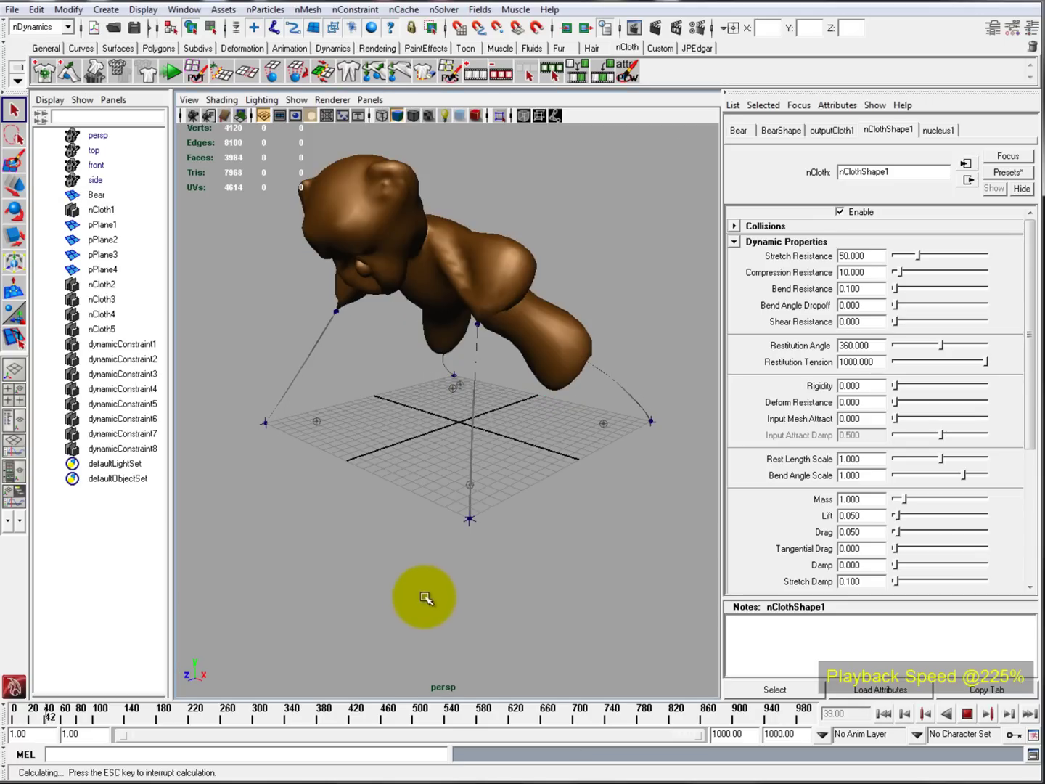
key(Escape)
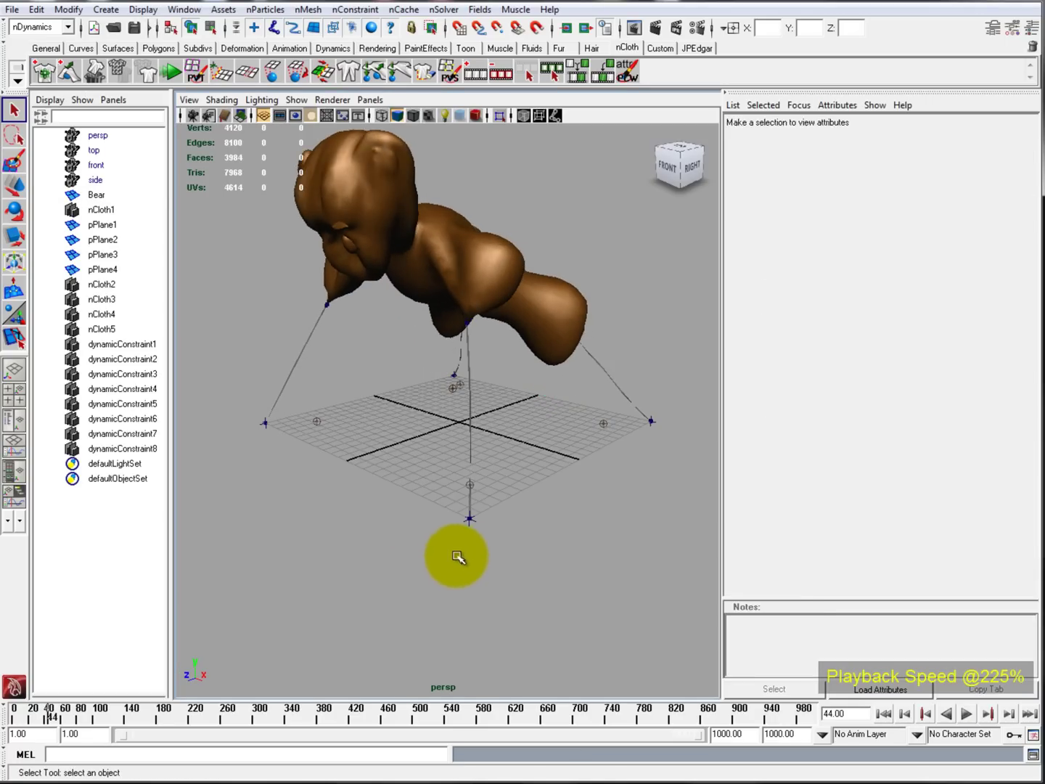
Reselect the bear to check its cloth attributes, and continue the simulation to frame 55
key(ctrl+z)
key(Tab)
click(405, 521)
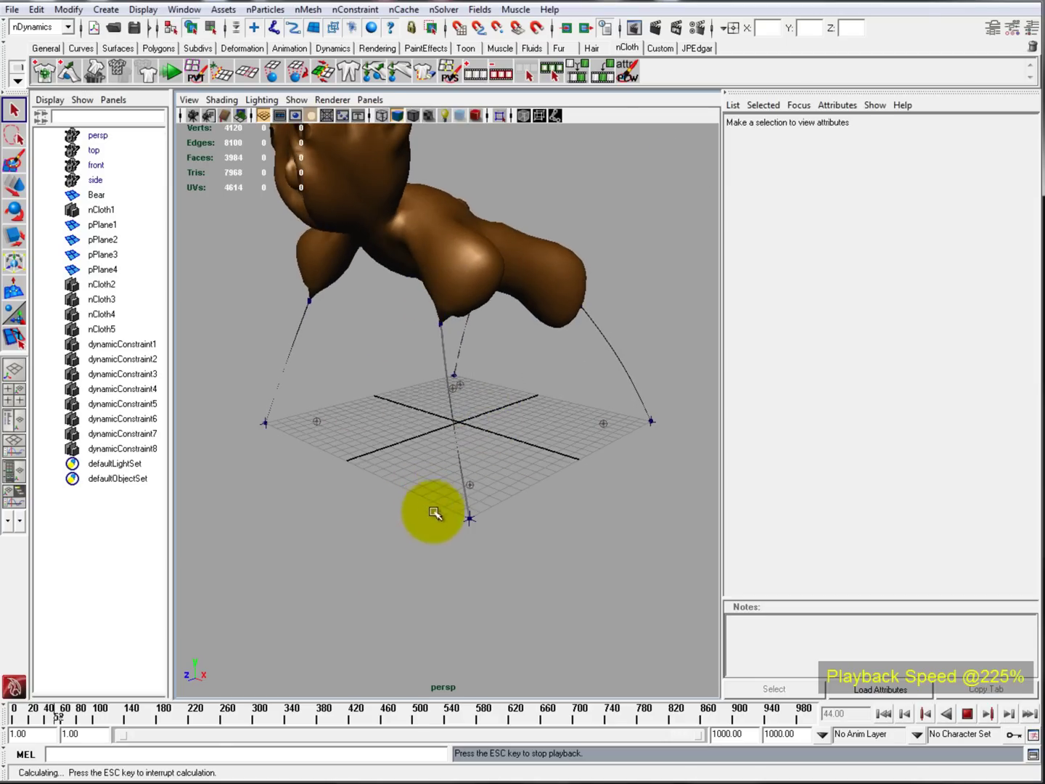
key(Escape)
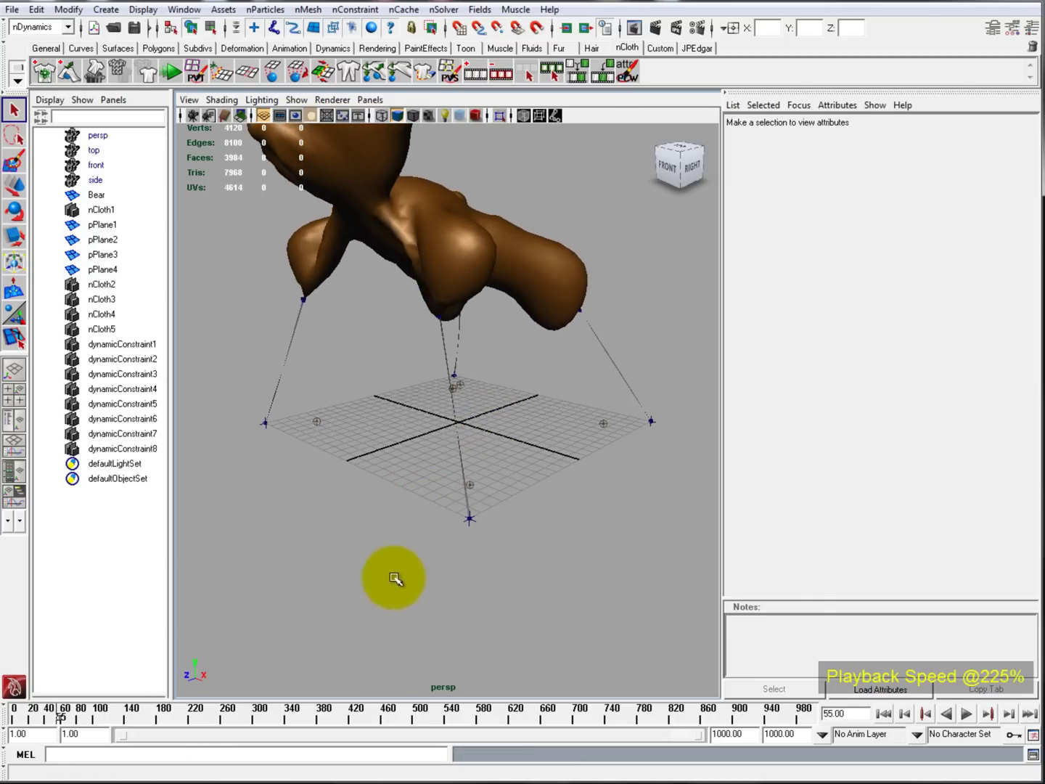
Set the bear's nCloth Stretch Resistance to 100 and continue the simulation to frame 63
key(z)
double_click(860, 320)
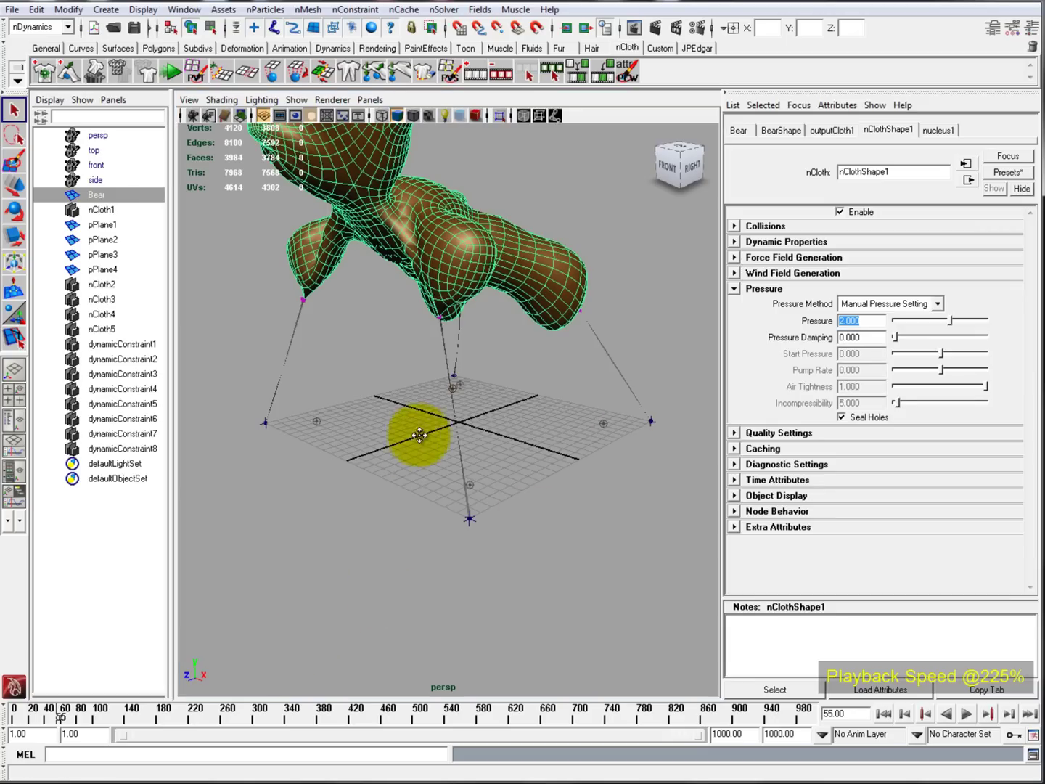
click(787, 241)
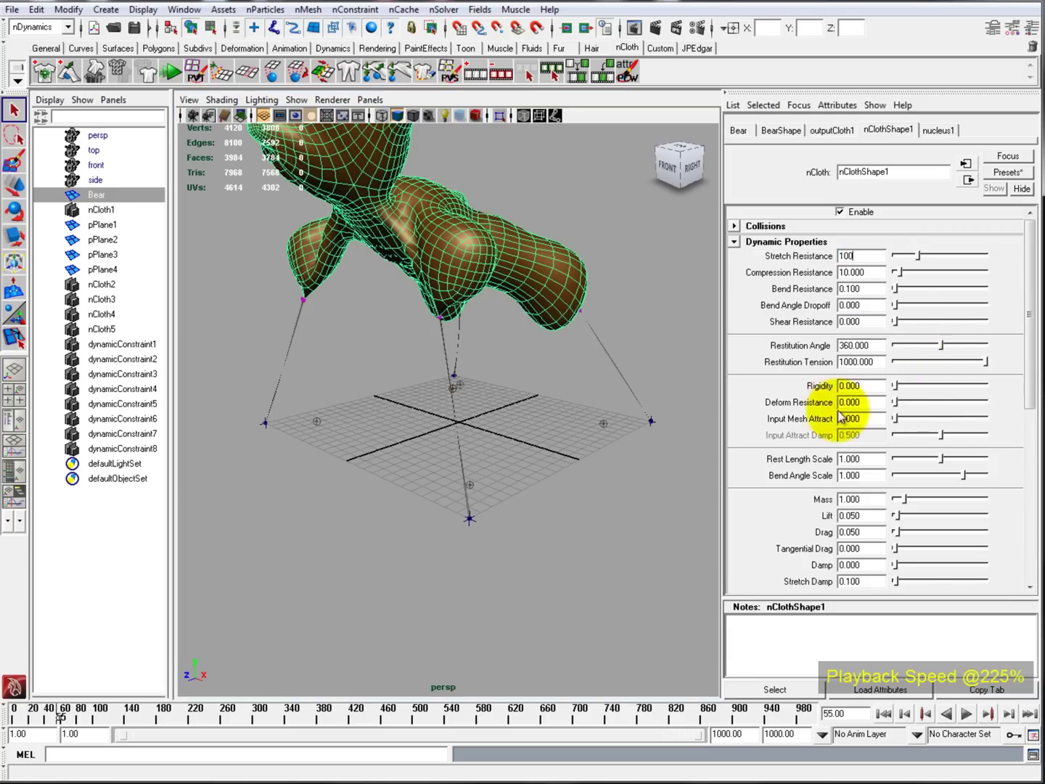
key(alt+v)
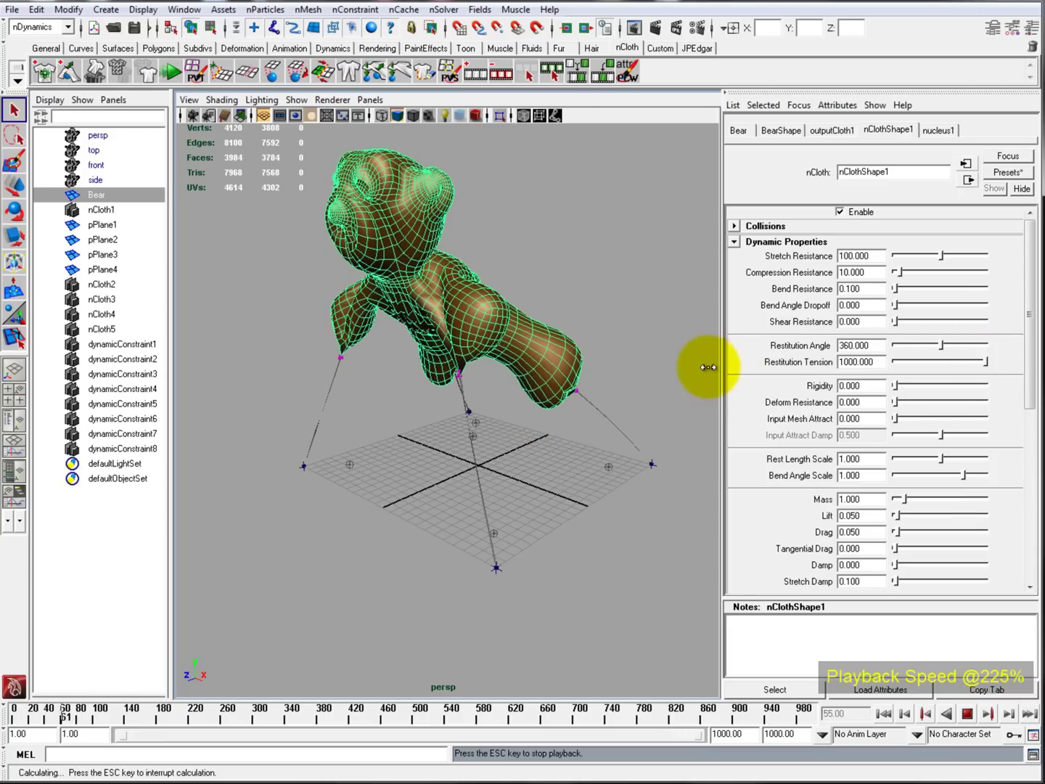
click(681, 368)
key(Escape)
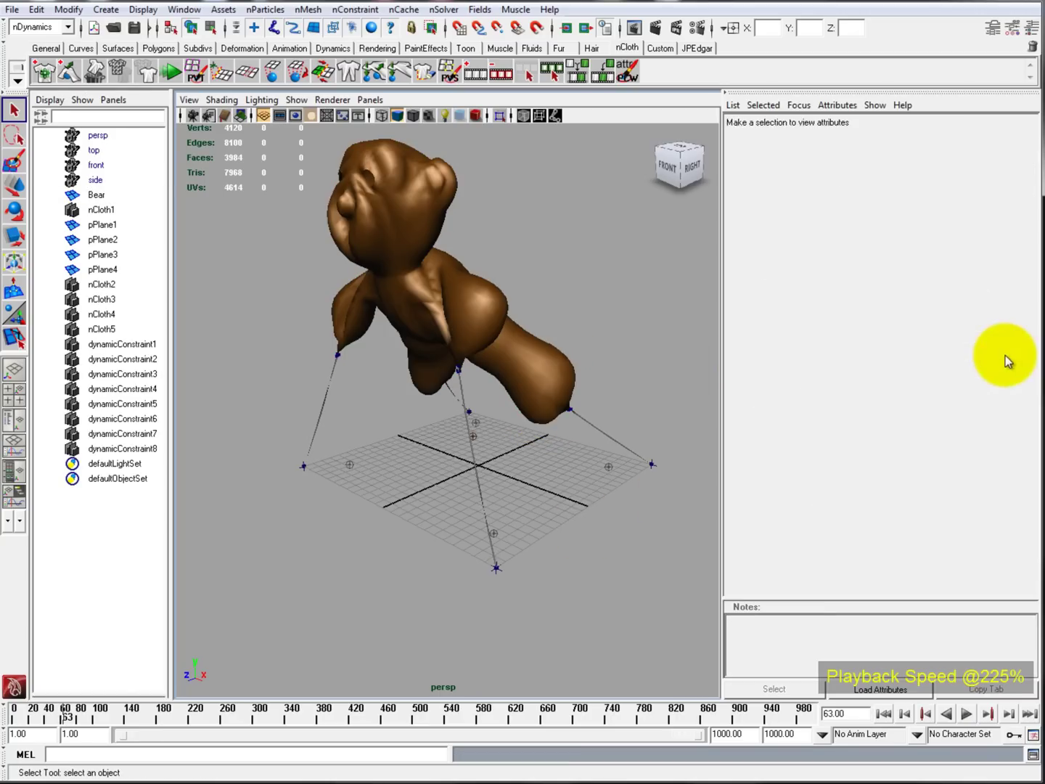
Set the bear's nCloth Pressure to 3 and continue the simulation to frame 79
key(ctrl+z)
drag(871, 320, 795, 388)
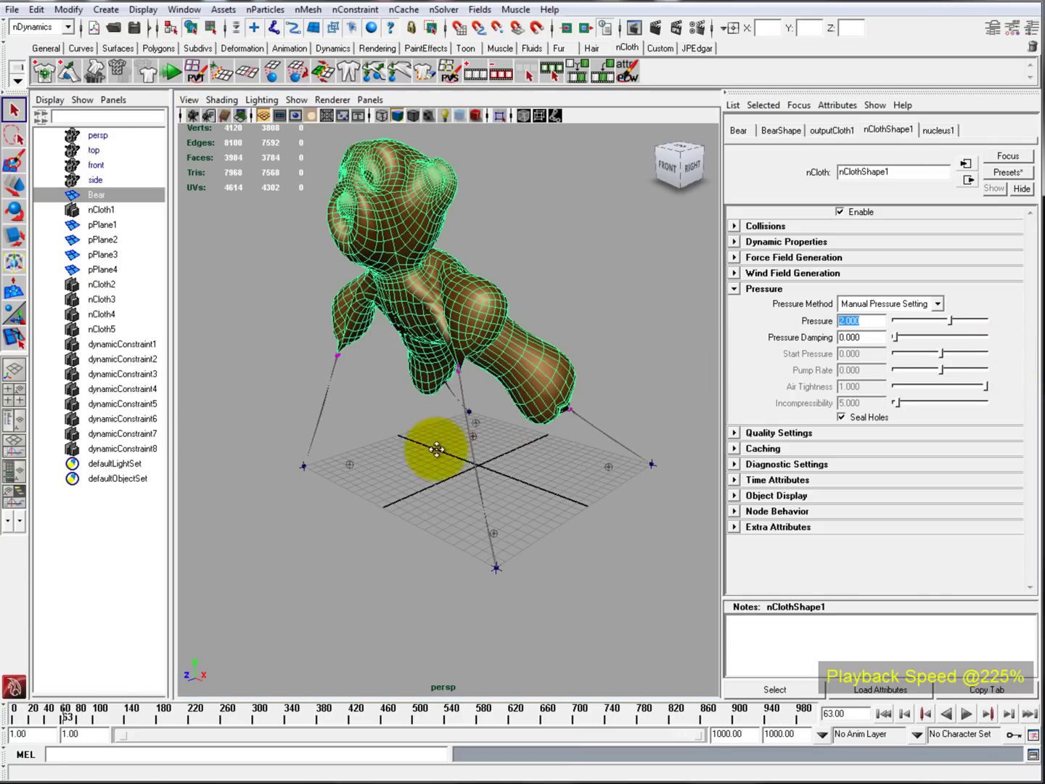
text(3)
key(Return)
click(347, 137)
key(alt+v)
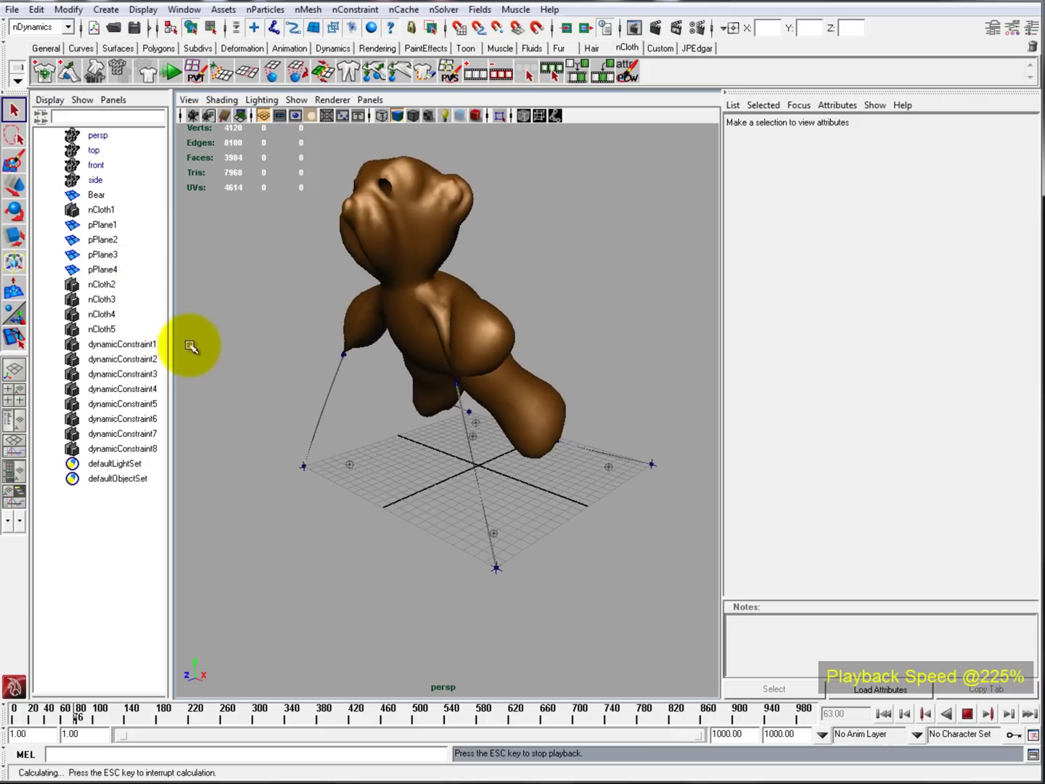
key(Escape)
Set the bear's nCloth Pressure to 4 and resume the simulation from frame 79
key(ctrl+z)
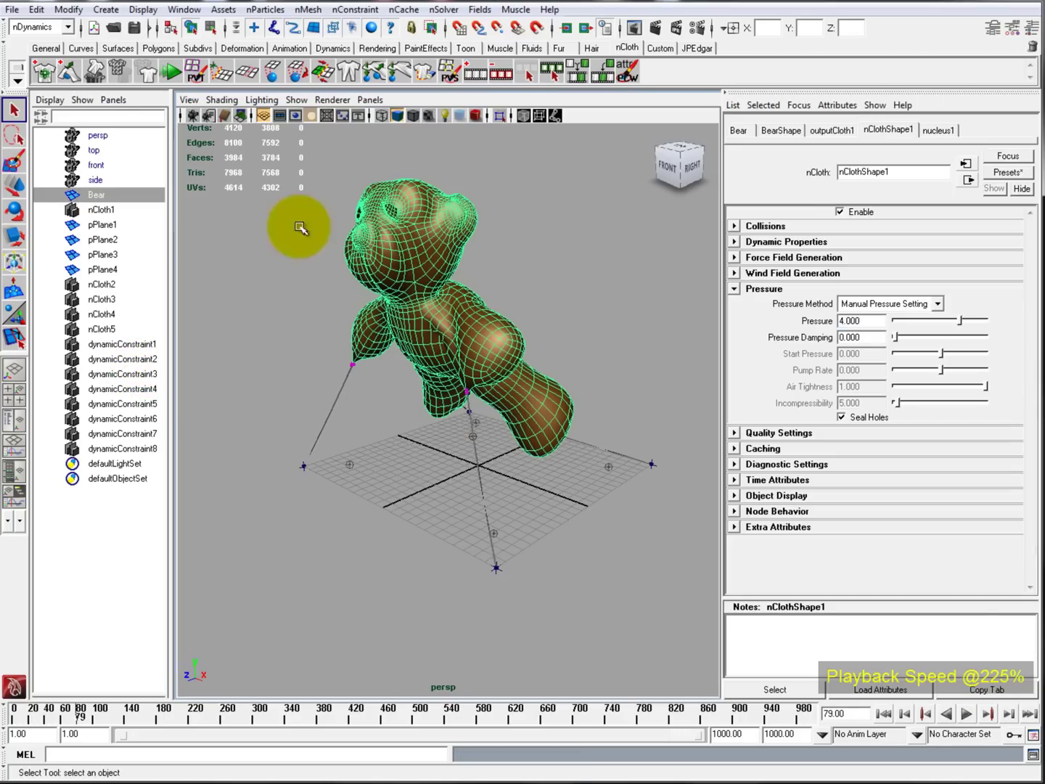
click(339, 166)
key(alt+v)
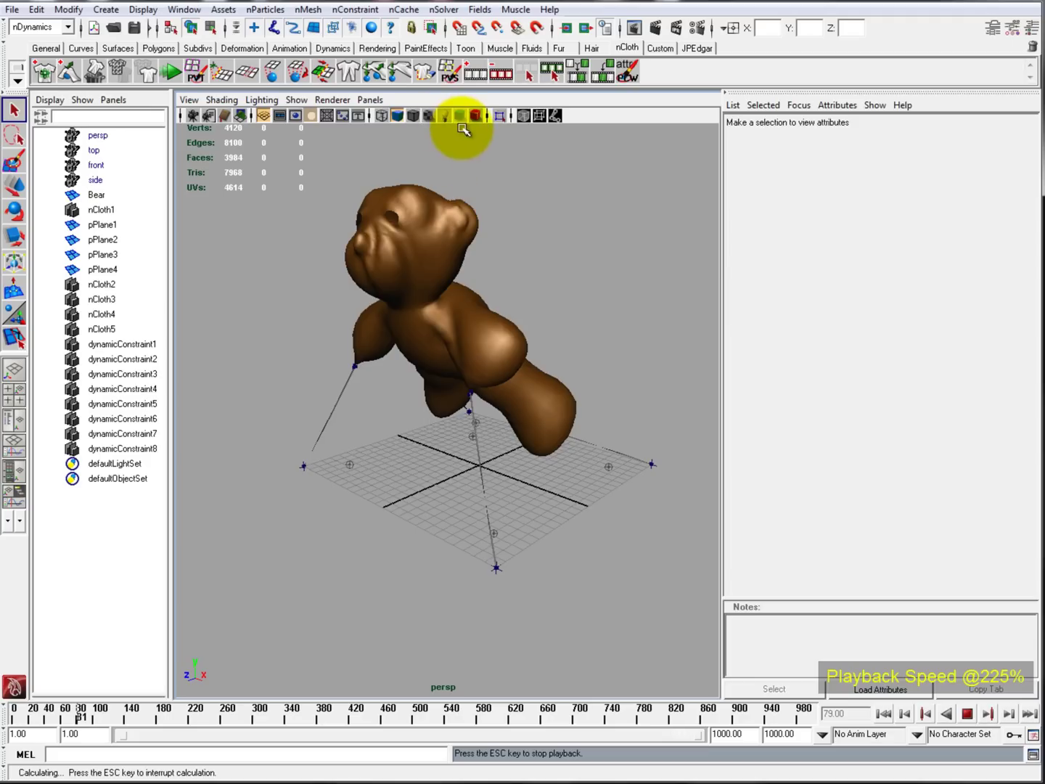